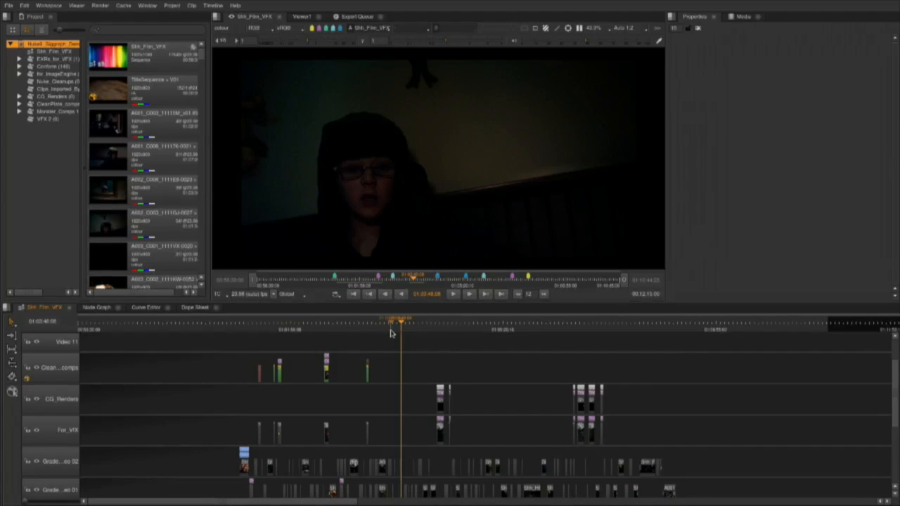
Examine the Shh_Film_VFX edit by scrubbing the timeline and checking its graded, VFX, CG render and title tracks.
{"action": "left_click_drag", "start_coordinate": [437, 324], "coordinate": [334, 373]}
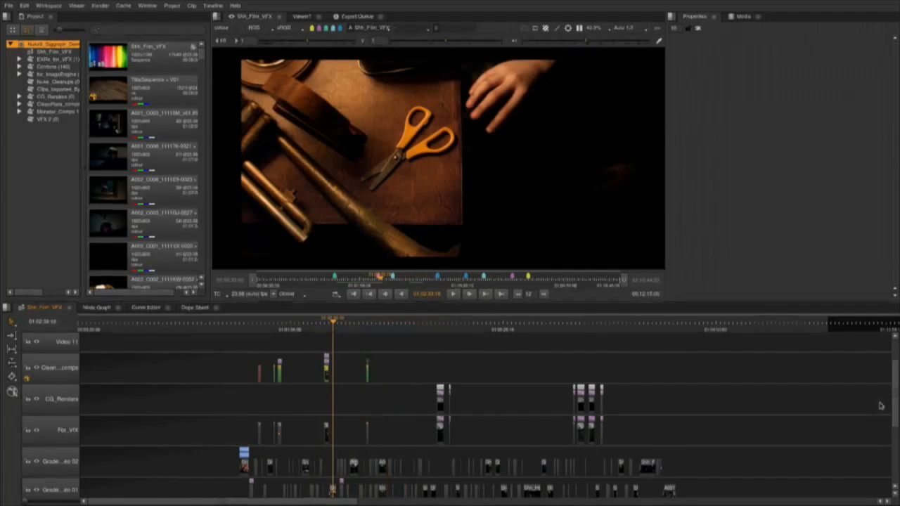
{"action": "left_click_drag", "start_coordinate": [898, 410], "coordinate": [891, 439]}
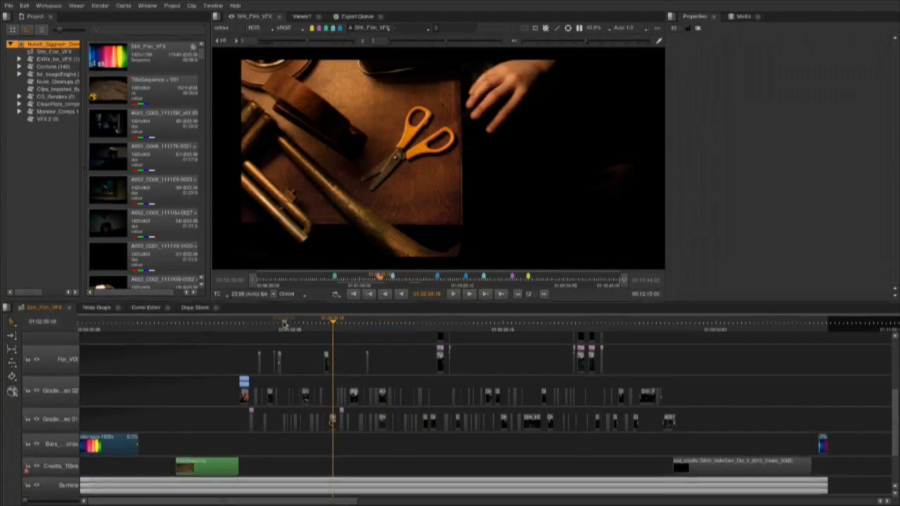
{"action": "left_click_drag", "start_coordinate": [336, 324], "coordinate": [376, 340]}
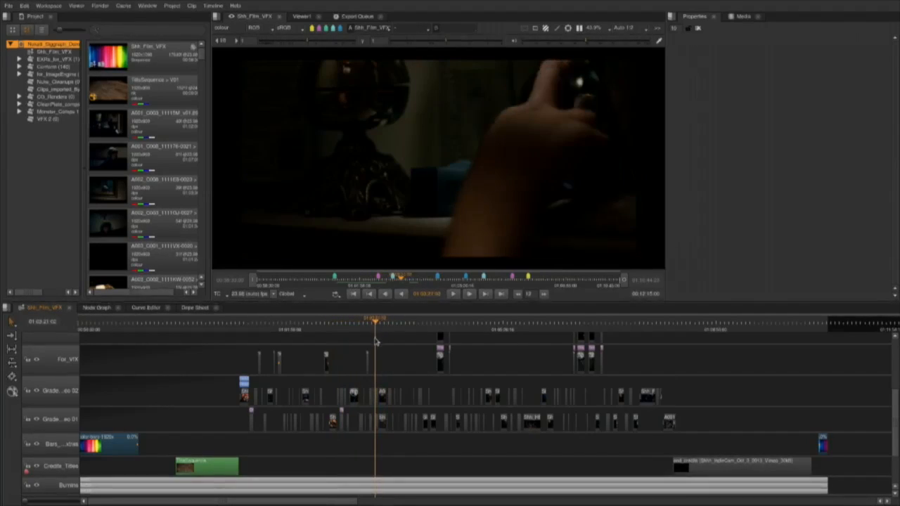
{"action": "scroll", "coordinate": [547, 388], "scroll_direction": "up", "scroll_amount": 5}
{"action": "mouse_move", "coordinate": [180, 327]}
{"action": "left_mouse_down"}
{"action": "mouse_move", "coordinate": [221, 337]}
{"action": "mouse_move", "coordinate": [180, 343]}
{"action": "left_mouse_up"}
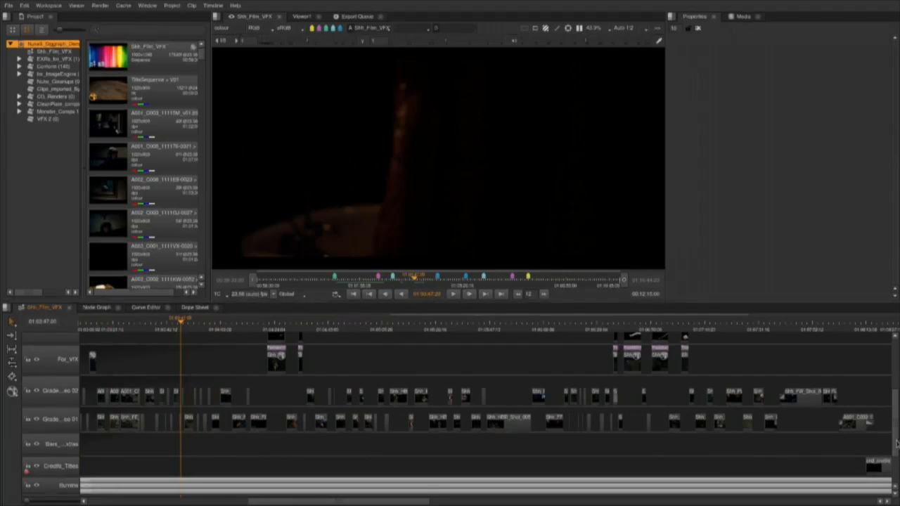
{"action": "left_click_drag", "start_coordinate": [896, 441], "coordinate": [896, 431]}
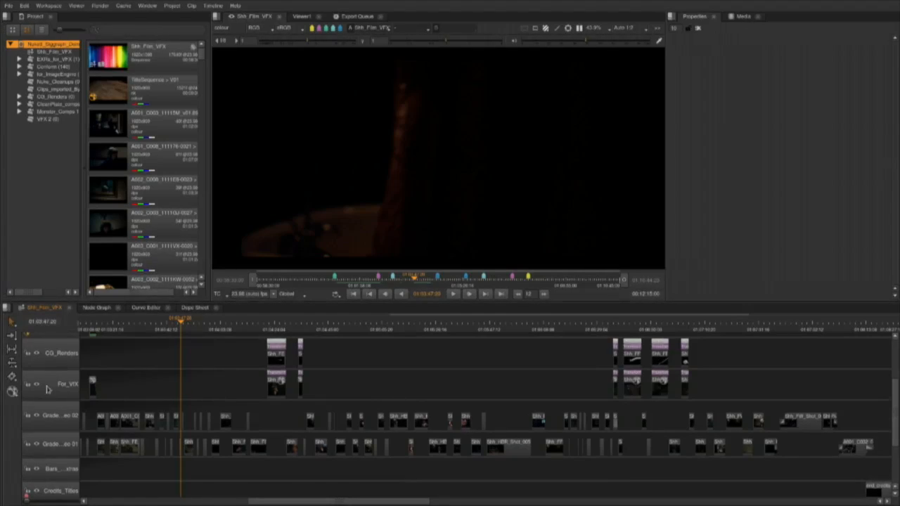
{"action": "scroll", "coordinate": [190, 372], "scroll_direction": "up", "scroll_amount": 4}
{"action": "left_click_drag", "start_coordinate": [183, 343], "coordinate": [365, 358]}
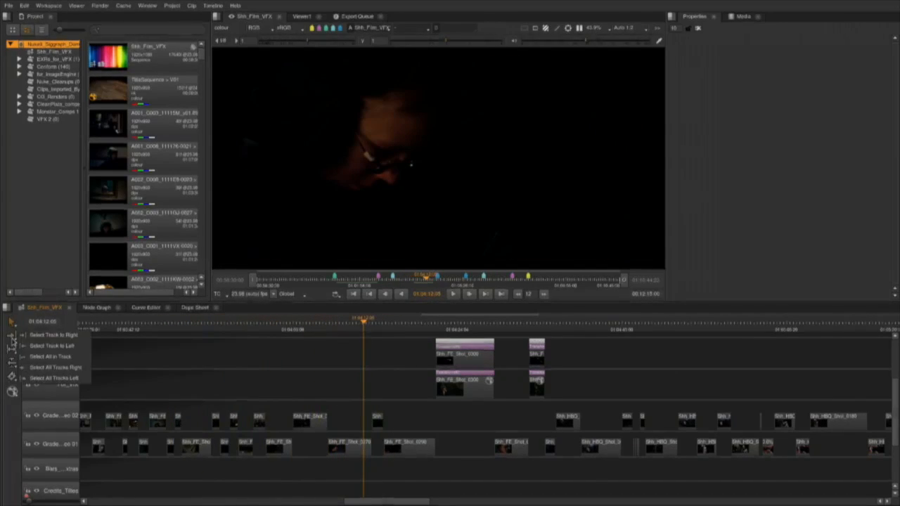
{"action": "mouse_move", "coordinate": [10, 364]}
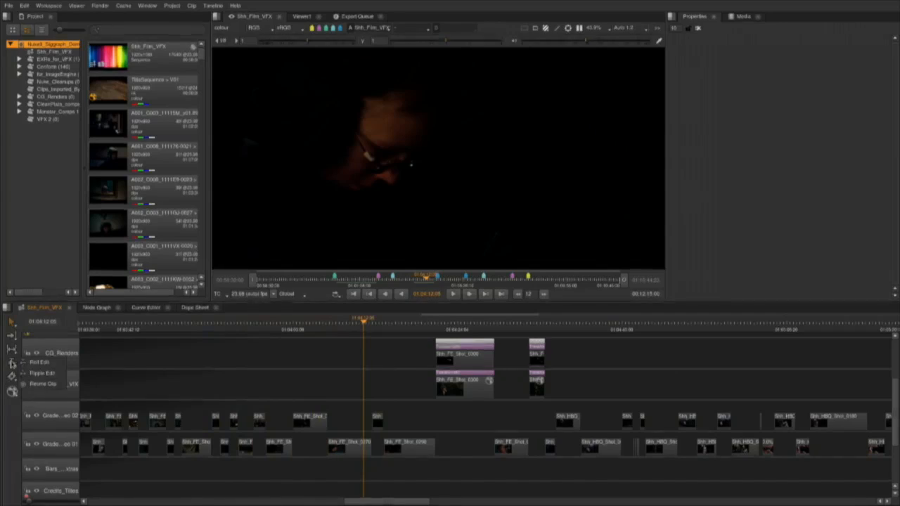
{"action": "left_click", "coordinate": [12, 392]}
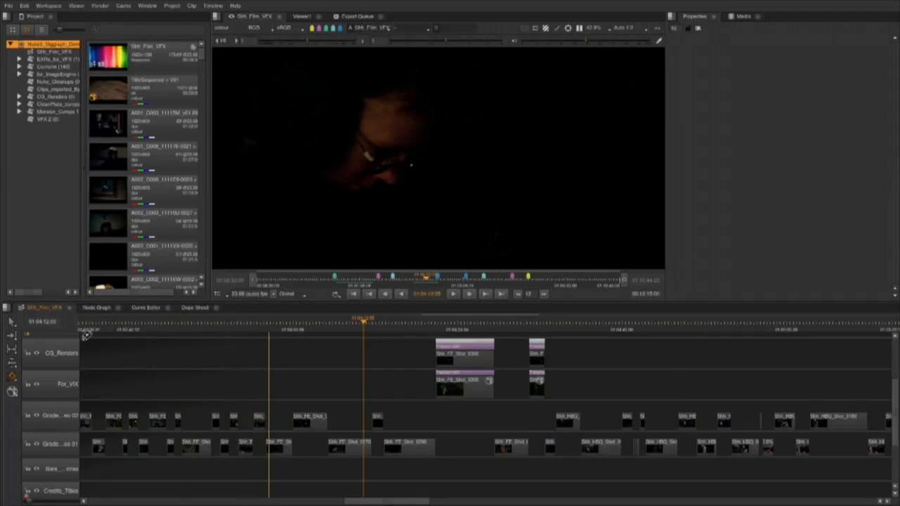
{"action": "left_click", "coordinate": [13, 323]}
{"action": "left_click", "coordinate": [9, 5]}
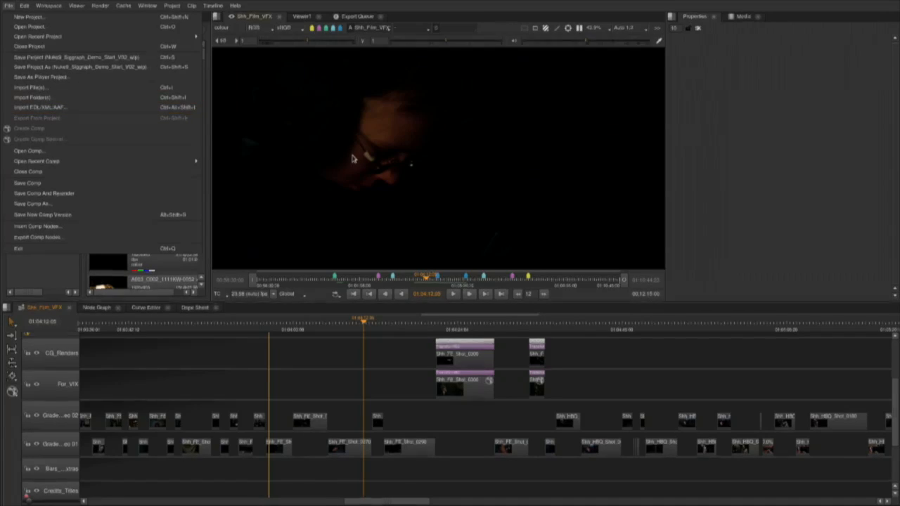
{"action": "left_click", "coordinate": [373, 325]}
Park the playhead on clip Shh_FE_Shot_0260 in the upper graded video track and add a Transform effect to it.
{"action": "left_click_drag", "start_coordinate": [372, 325], "coordinate": [293, 328]}
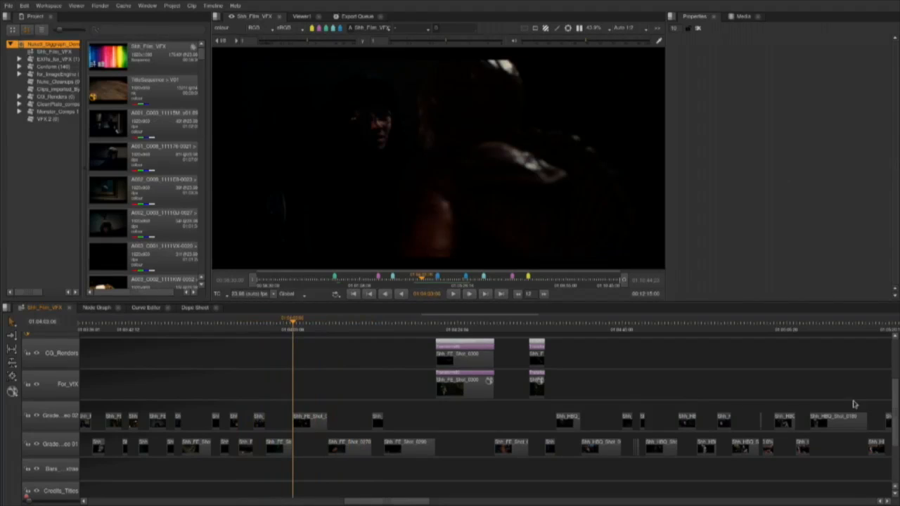
{"action": "scroll", "coordinate": [895, 430], "scroll_direction": "up", "scroll_amount": 5}
{"action": "mouse_move", "coordinate": [295, 329]}
{"action": "left_mouse_down"}
{"action": "mouse_move", "coordinate": [313, 330]}
{"action": "mouse_move", "coordinate": [301, 328]}
{"action": "left_mouse_up"}
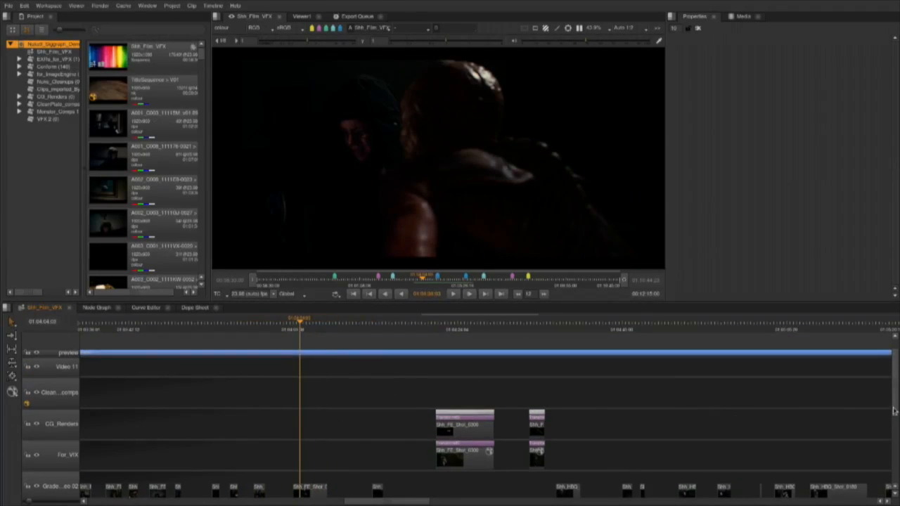
{"action": "scroll", "coordinate": [894, 412], "scroll_direction": "down", "scroll_amount": 3}
{"action": "left_click", "coordinate": [317, 439]}
{"action": "scroll", "coordinate": [896, 397], "scroll_direction": "up", "scroll_amount": 2}
{"action": "scroll", "coordinate": [896, 397], "scroll_direction": "down", "scroll_amount": 2}
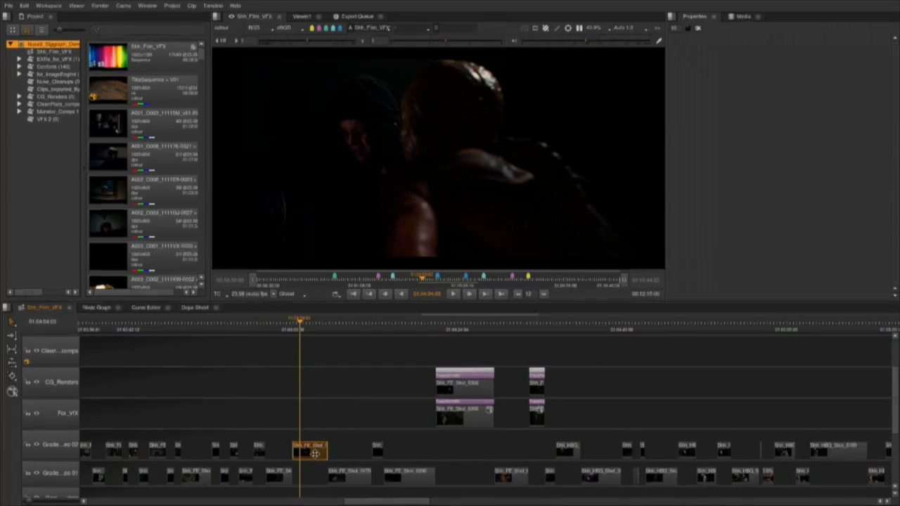
{"action": "right_click", "coordinate": [315, 454]}
{"action": "mouse_move", "coordinate": [394, 437]}
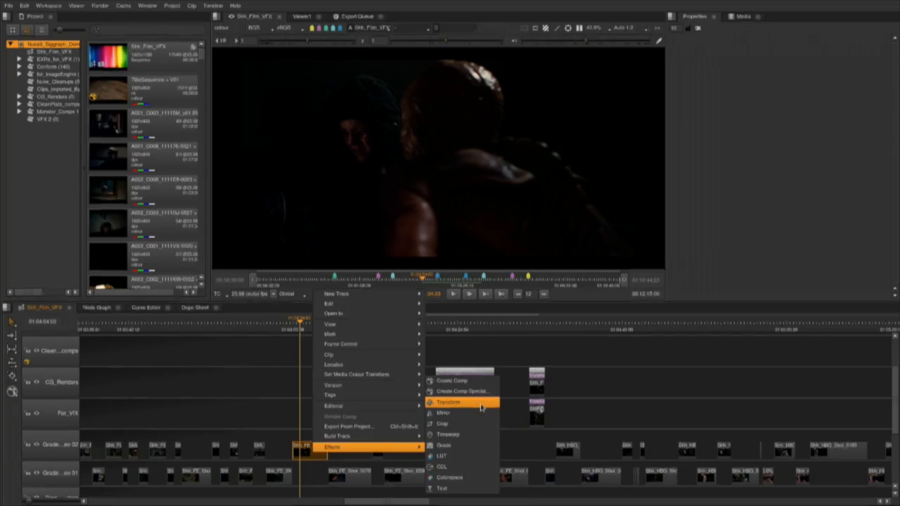
{"action": "left_click", "coordinate": [482, 406]}
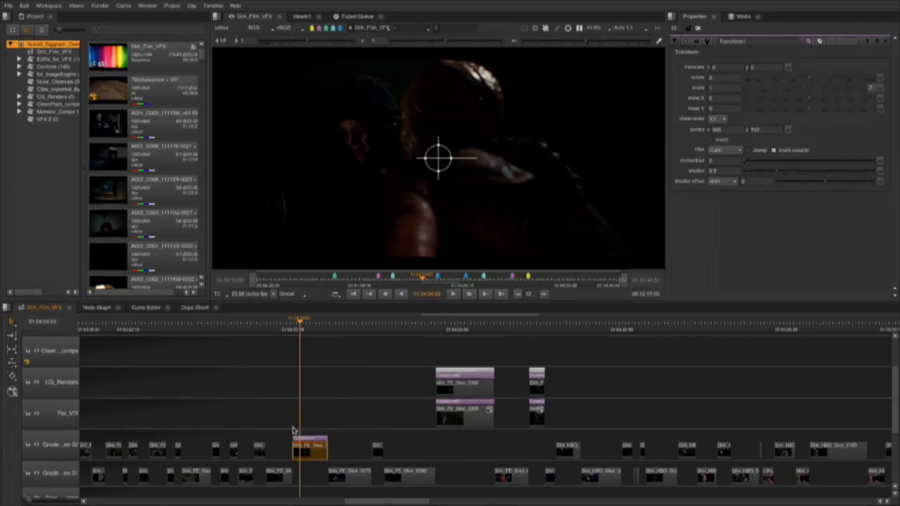
Shift the shot by about -82, -52, set a translate key, and enlarge it to a scale of about 2 at another frame.
{"action": "scroll", "coordinate": [293, 430], "scroll_direction": "up", "scroll_amount": 2}
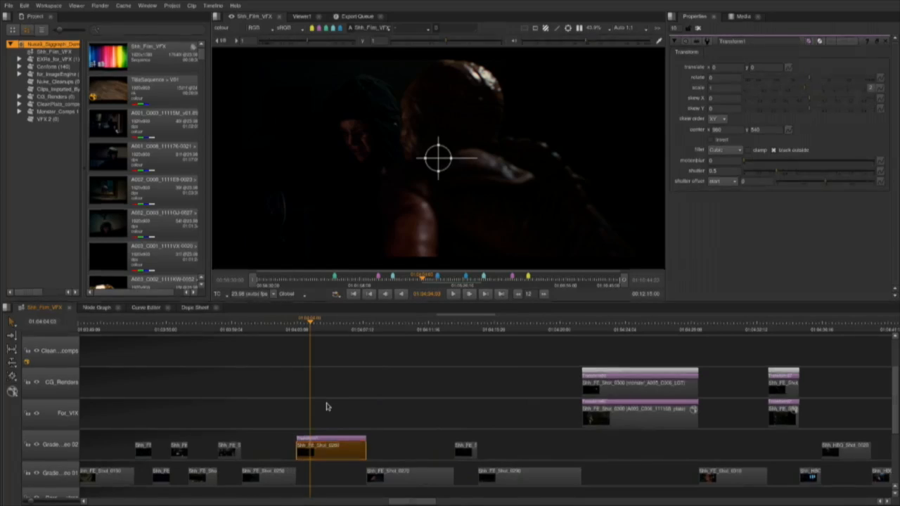
{"action": "left_click_drag", "start_coordinate": [438, 157], "coordinate": [435, 183]}
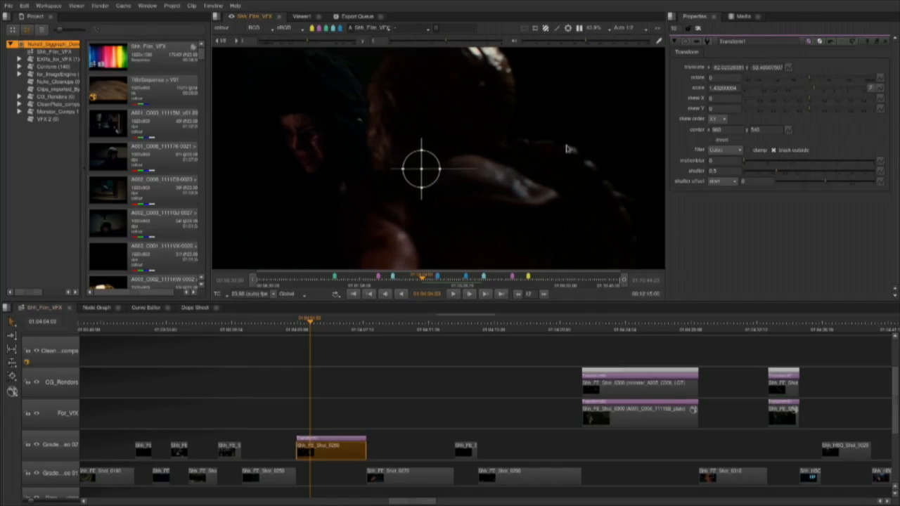
{"action": "left_click", "coordinate": [789, 68]}
{"action": "left_click", "coordinate": [794, 74]}
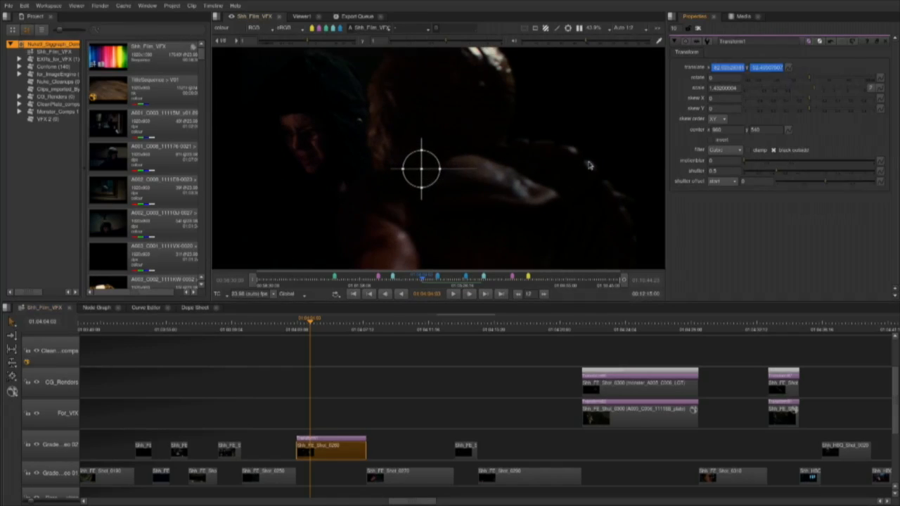
{"action": "left_click_drag", "start_coordinate": [311, 322], "coordinate": [329, 322]}
{"action": "left_click_drag", "start_coordinate": [436, 177], "coordinate": [444, 181]}
View the Transform's translate curves in the Curve Editor and return to the Shh_Film_VFX timeline.
{"action": "left_click", "coordinate": [146, 321]}
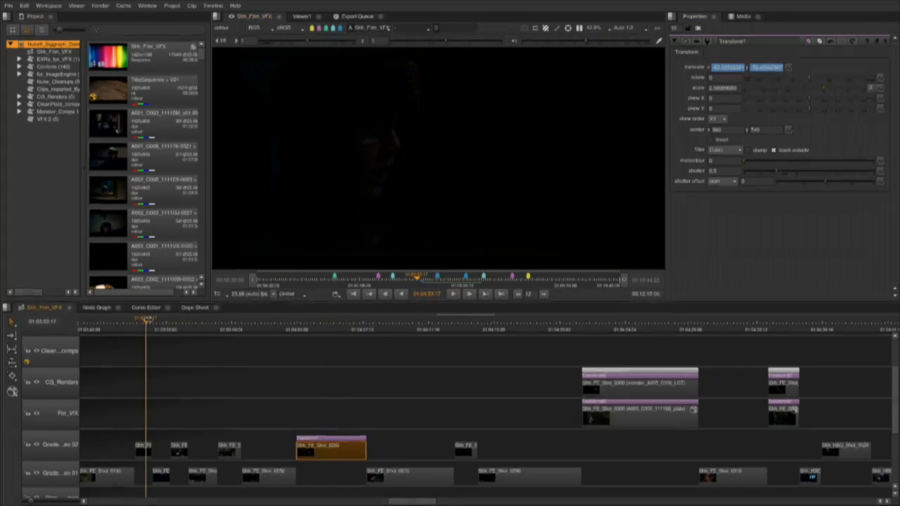
{"action": "left_click", "coordinate": [144, 308]}
{"action": "left_click", "coordinate": [96, 308]}
{"action": "left_click", "coordinate": [145, 308]}
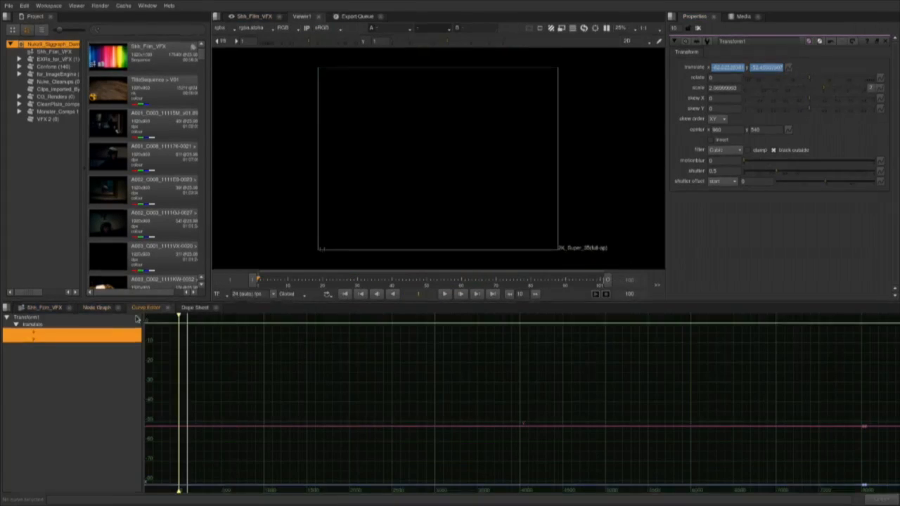
{"action": "left_click", "coordinate": [47, 309]}
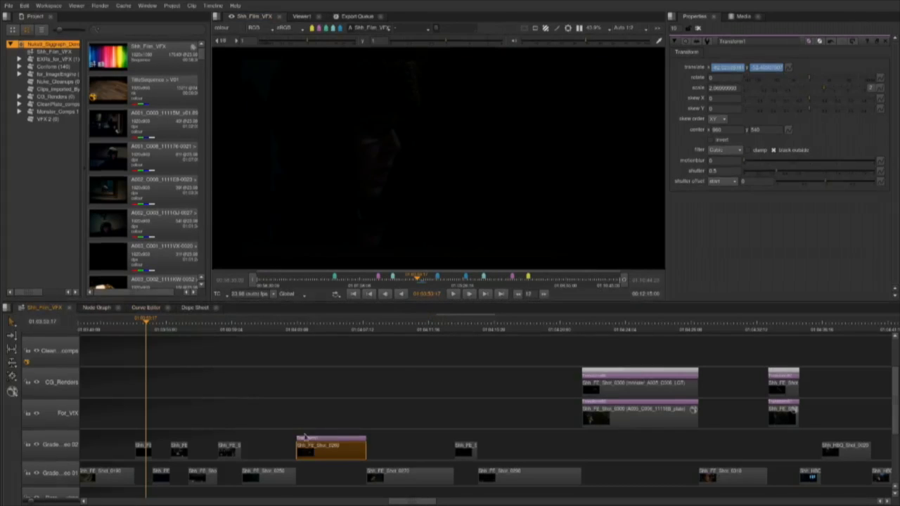
Move the playhead back over Shh_FE_Shot_0260 and delete its Transform effect.
{"action": "left_click", "coordinate": [352, 328]}
{"action": "scroll", "coordinate": [320, 441], "scroll_direction": "down", "scroll_amount": 3}
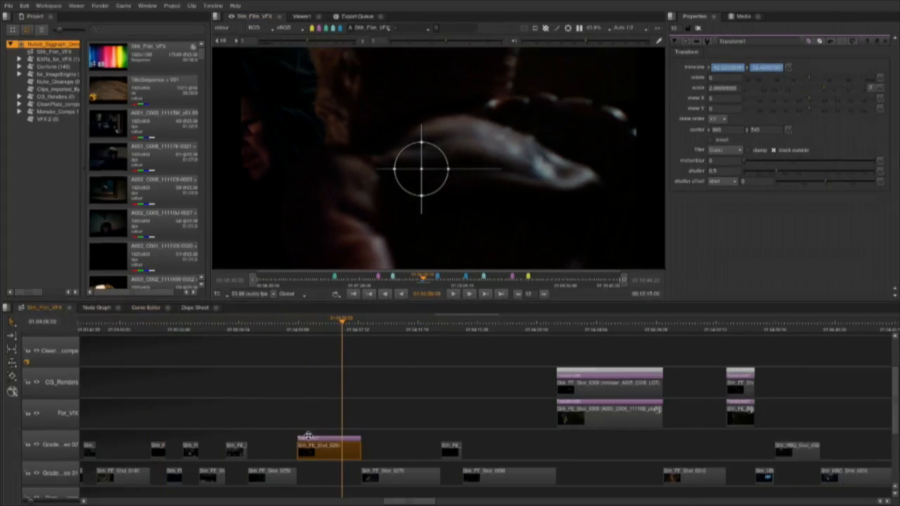
{"action": "left_click", "coordinate": [326, 456]}
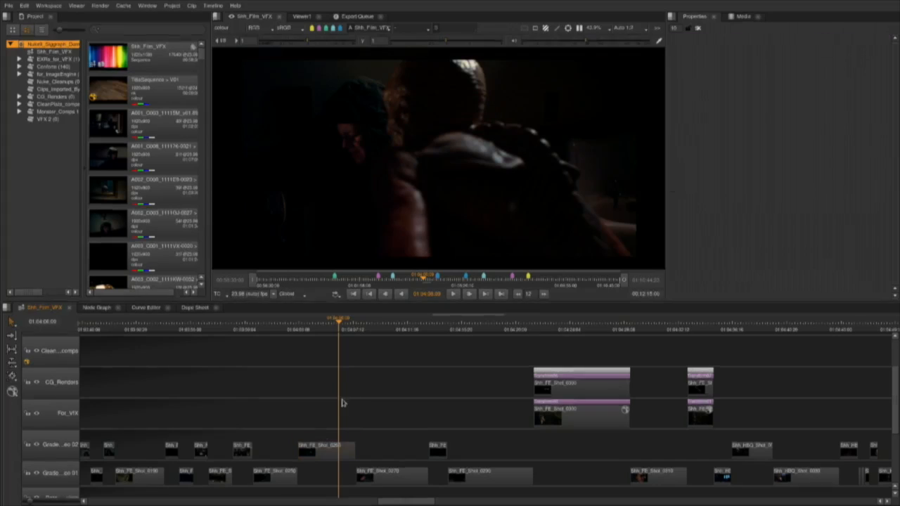
Add a LUT effect to Shh_FE_Shot_0260 and load the file Shh_BN_Shot_0040_comp_v01.csp into it.
{"action": "right_click", "coordinate": [323, 446]}
{"action": "mouse_move", "coordinate": [334, 441]}
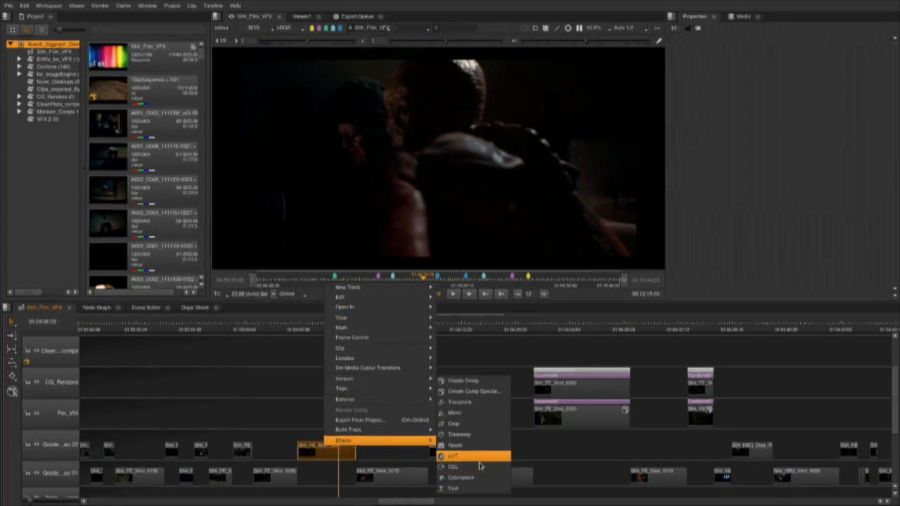
{"action": "left_click", "coordinate": [457, 456]}
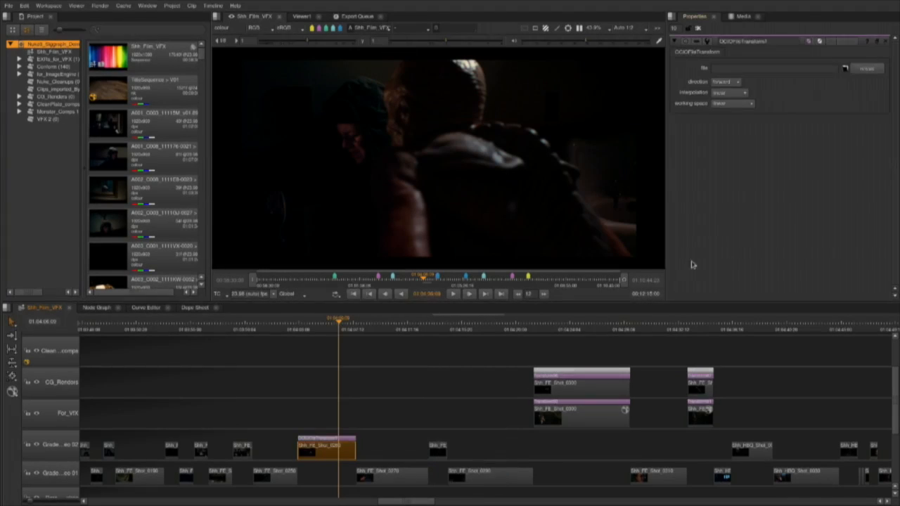
{"action": "left_click", "coordinate": [846, 68]}
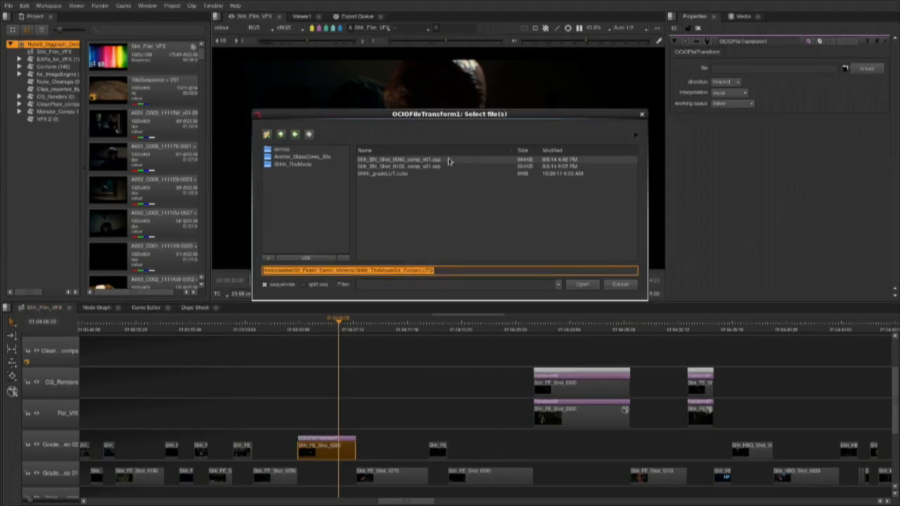
{"action": "double_click", "coordinate": [449, 161]}
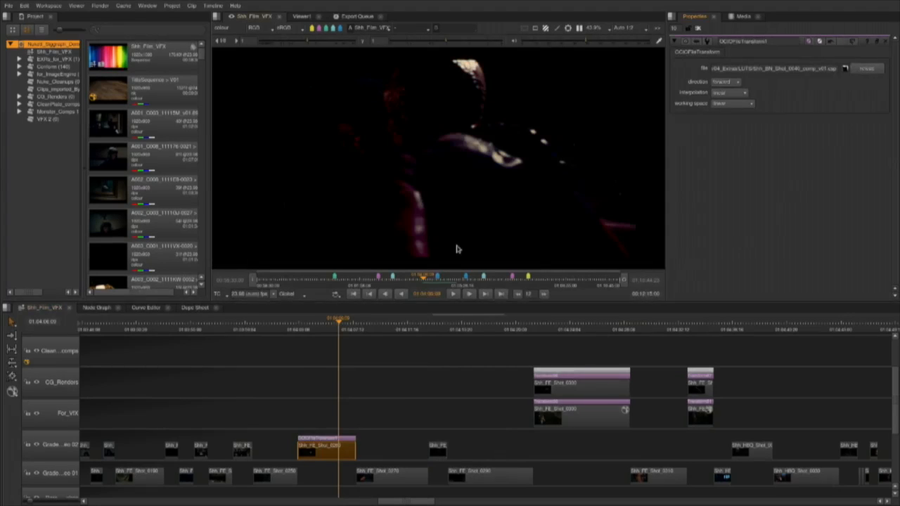
Delete the LUT effect from Shh_FE_Shot_0260.
{"action": "scroll", "coordinate": [332, 441], "scroll_direction": "up", "scroll_amount": 2}
{"action": "scroll", "coordinate": [332, 441], "scroll_direction": "down", "scroll_amount": 1}
{"action": "left_click_drag", "start_coordinate": [318, 415], "coordinate": [334, 441]}
{"action": "key", "text": "Delete"}
{"action": "scroll", "coordinate": [335, 423], "scroll_direction": "down", "scroll_amount": 3}
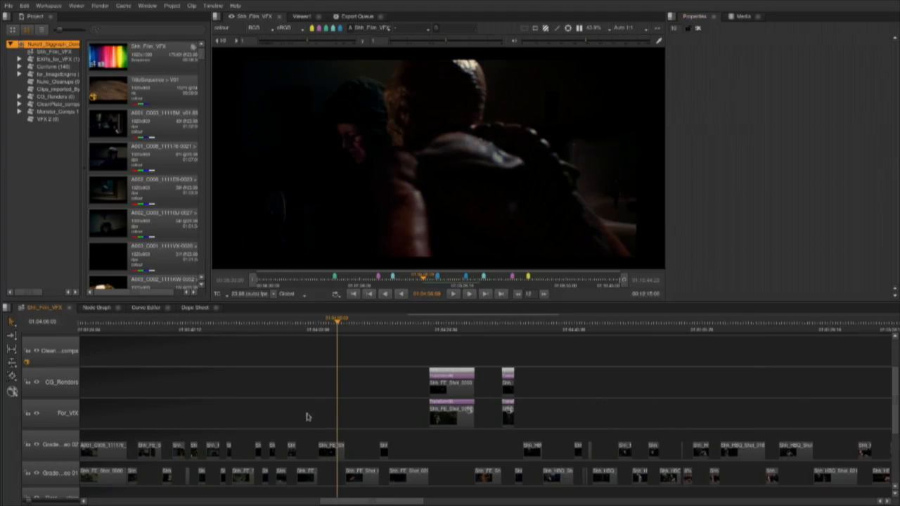
Scrub across the group of CG_Renders and For_VFX shots further along the timeline and examine the frames leading into them.
{"action": "scroll", "coordinate": [335, 412], "scroll_direction": "down", "scroll_amount": 6}
{"action": "left_click_drag", "start_coordinate": [328, 321], "coordinate": [559, 358]}
{"action": "scroll", "coordinate": [609, 390], "scroll_direction": "up", "scroll_amount": 5}
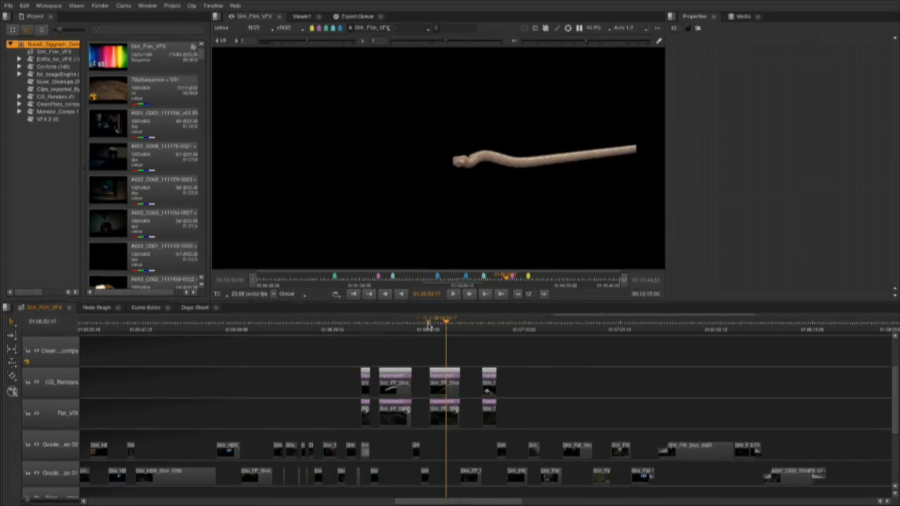
{"action": "left_click_drag", "start_coordinate": [446, 324], "coordinate": [399, 325]}
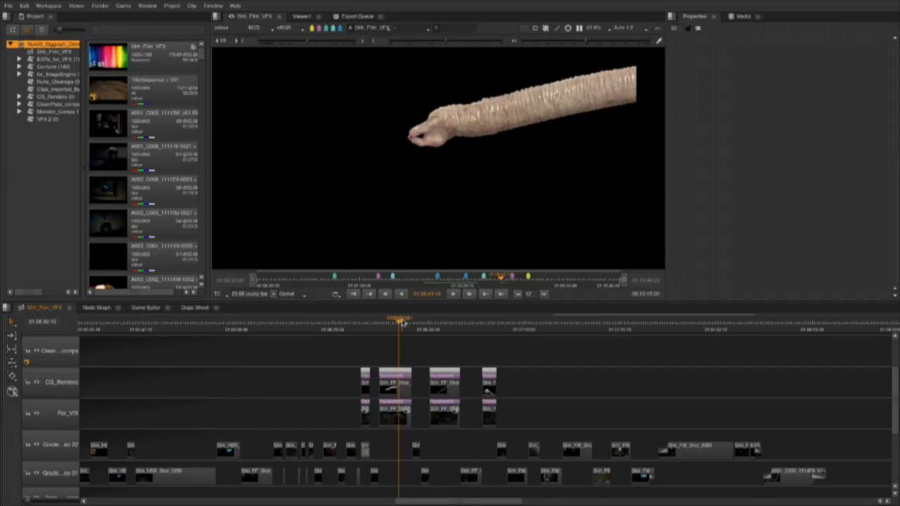
{"action": "left_click_drag", "start_coordinate": [391, 332], "coordinate": [343, 346]}
{"action": "scroll", "coordinate": [300, 364], "scroll_direction": "up", "scroll_amount": 5}
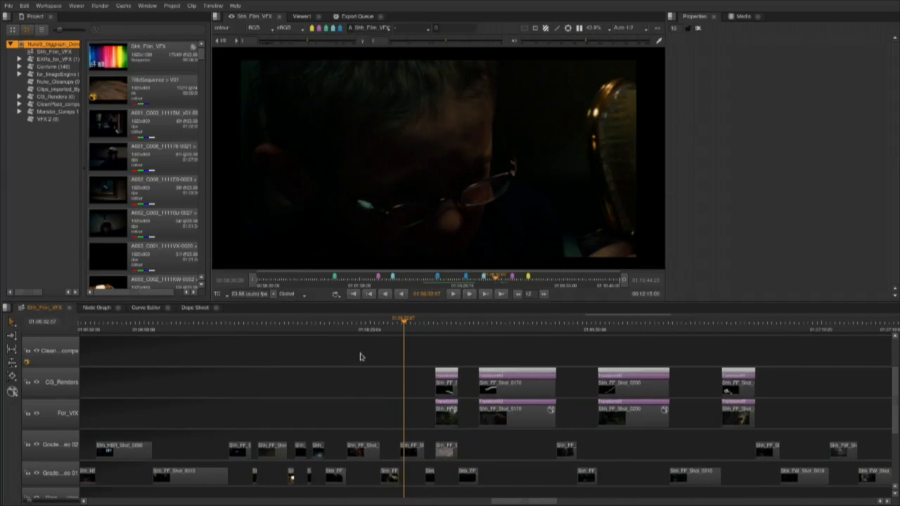
{"action": "left_click", "coordinate": [416, 320]}
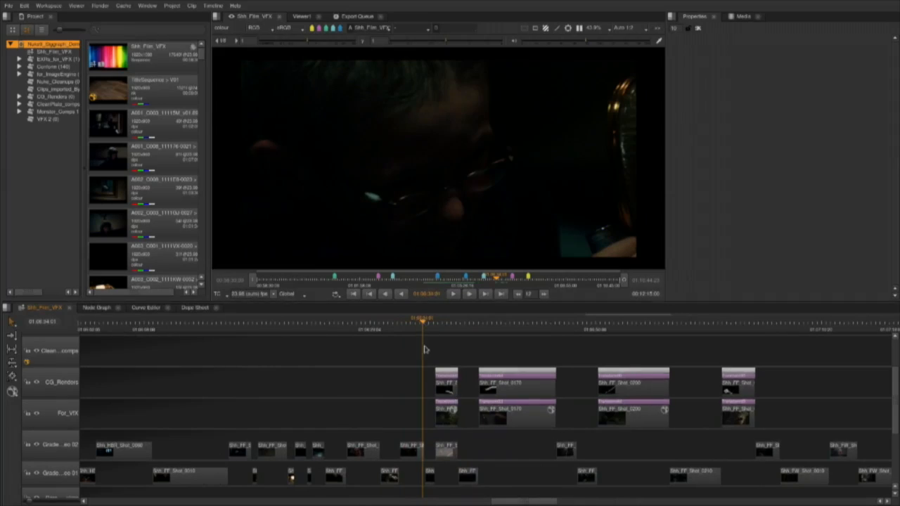
{"action": "scroll", "coordinate": [375, 390], "scroll_direction": "up", "scroll_amount": 3}
Inspect the CG_Renders and For_VFX tracks at Shh_FF_Shot_0150, finishing with the For_VFX track selected.
{"action": "left_click", "coordinate": [39, 415]}
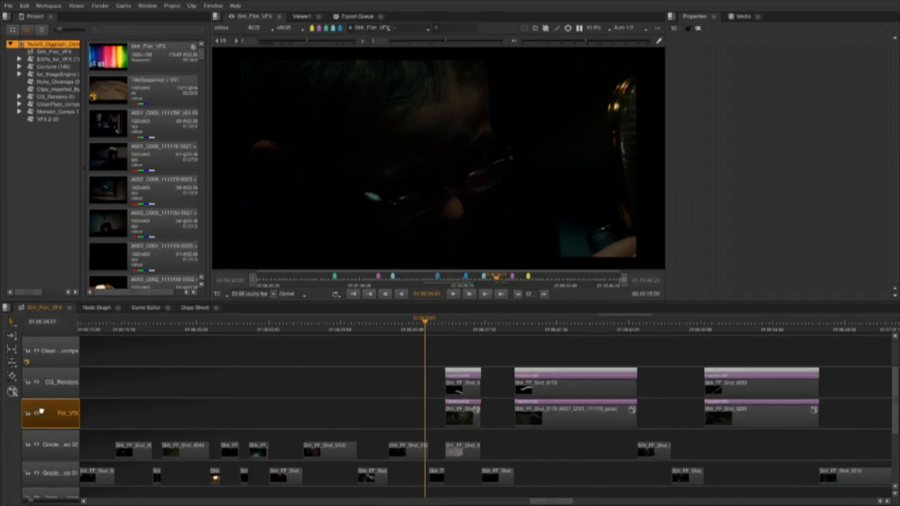
{"action": "scroll", "coordinate": [398, 434], "scroll_direction": "down", "scroll_amount": 3}
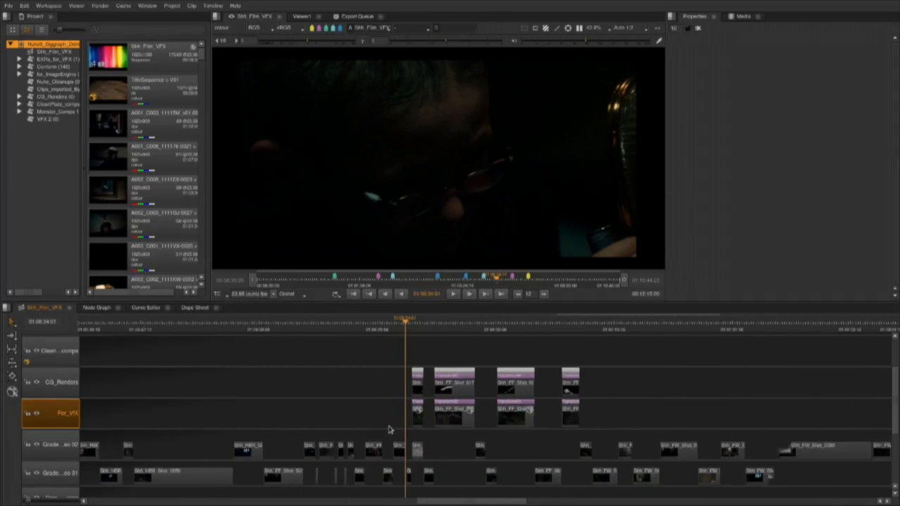
{"action": "scroll", "coordinate": [388, 429], "scroll_direction": "up", "scroll_amount": 4}
{"action": "left_click", "coordinate": [73, 383]}
{"action": "left_click_drag", "start_coordinate": [461, 325], "coordinate": [497, 335]}
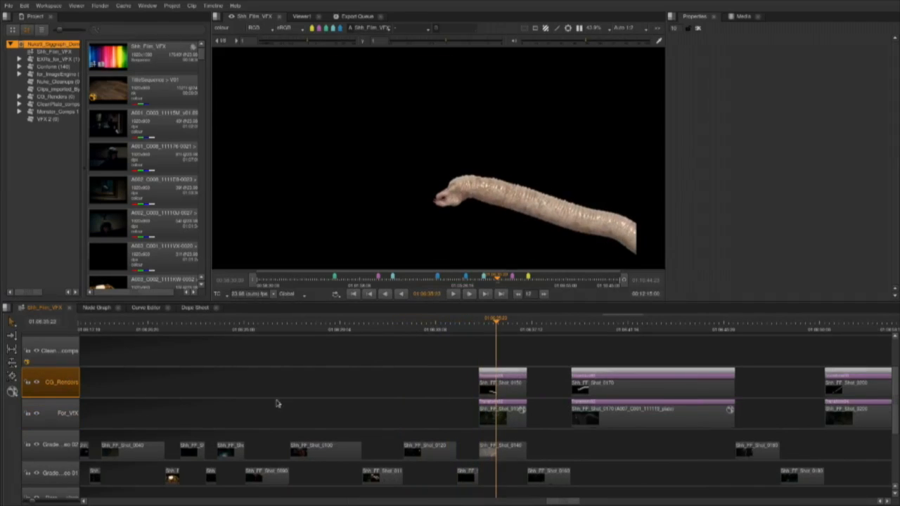
{"action": "mouse_move", "coordinate": [51, 383]}
{"action": "left_mouse_down"}
{"action": "mouse_move", "coordinate": [53, 404]}
{"action": "mouse_move", "coordinate": [53, 395]}
{"action": "left_mouse_up"}
{"action": "left_click", "coordinate": [55, 416]}
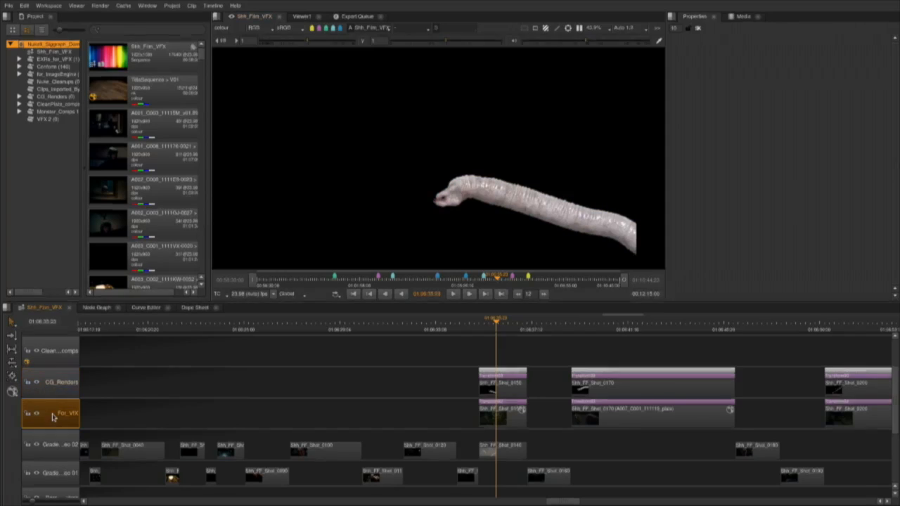
Set For_VFX as the viewer's B input, blend with over, and move the wipe so the whole plate shows beneath the CG render.
{"action": "key", "text": "2"}
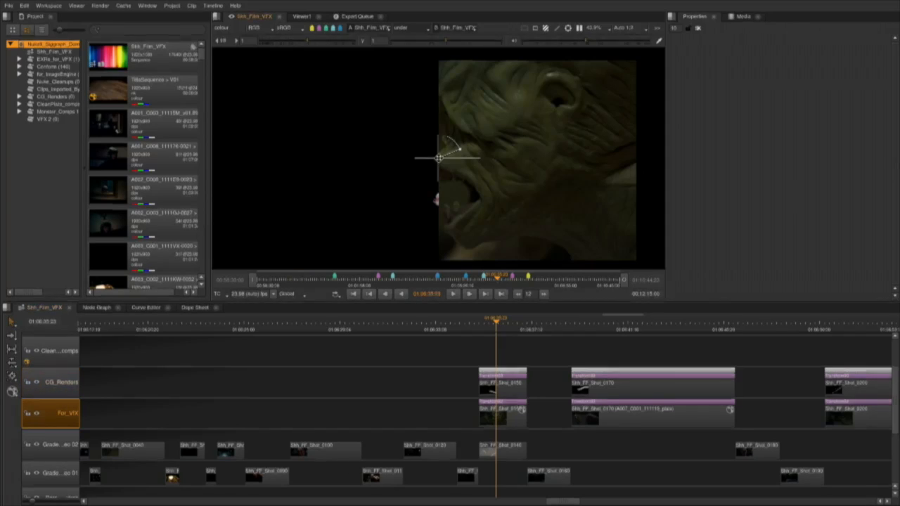
{"action": "left_click_drag", "start_coordinate": [439, 158], "coordinate": [507, 159]}
{"action": "left_click", "coordinate": [419, 30]}
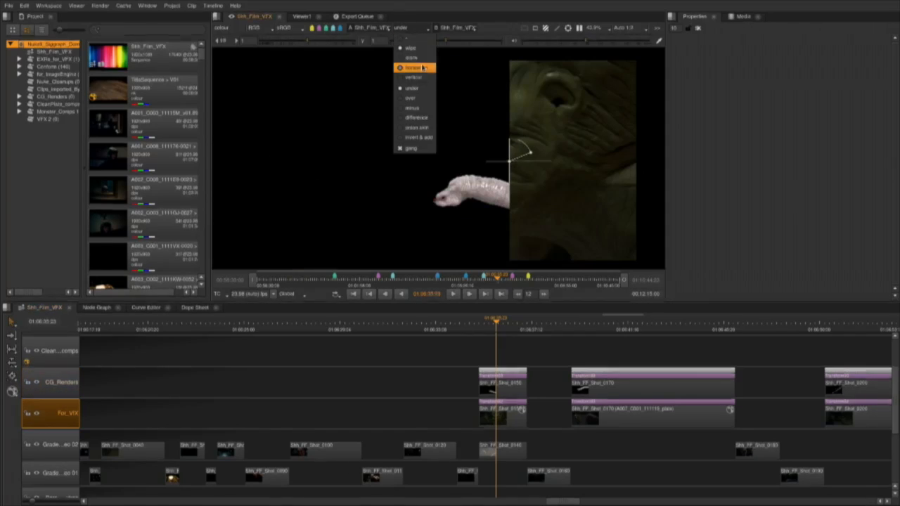
{"action": "left_click", "coordinate": [415, 98]}
{"action": "left_click_drag", "start_coordinate": [511, 164], "coordinate": [287, 163]}
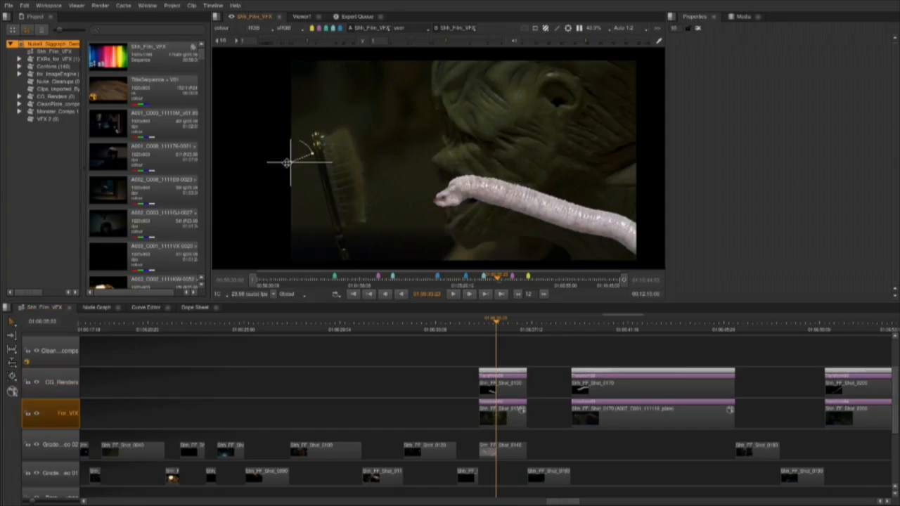
Scrub through the CG_Renders and For_VFX shots from Shh_FF_Shot_0150 to Shh_FF_Shot_0220 to examine the CG over the plates.
{"action": "left_click", "coordinate": [518, 322]}
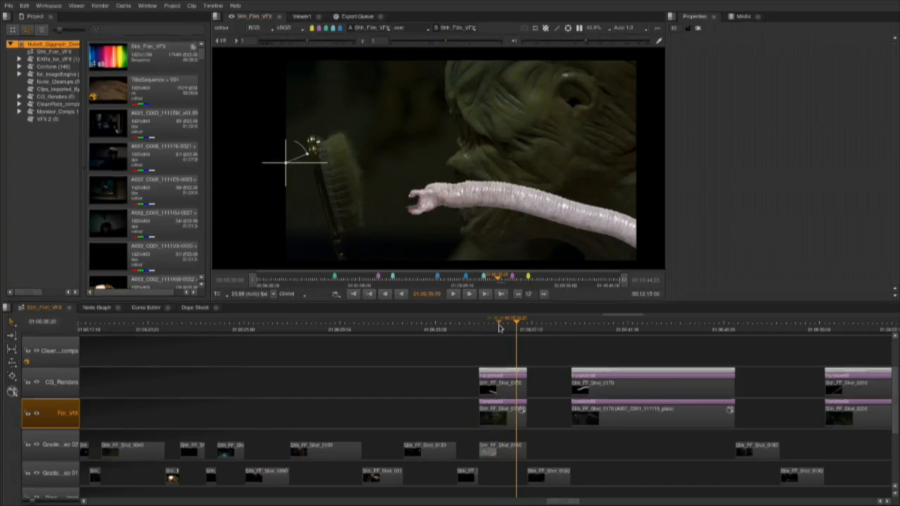
{"action": "left_click_drag", "start_coordinate": [519, 322], "coordinate": [599, 320]}
{"action": "left_click_drag", "start_coordinate": [868, 329], "coordinate": [862, 339]}
{"action": "scroll", "coordinate": [749, 376], "scroll_direction": "down", "scroll_amount": 1}
{"action": "left_click_drag", "start_coordinate": [754, 353], "coordinate": [422, 346]}
{"action": "left_click_drag", "start_coordinate": [520, 327], "coordinate": [724, 332]}
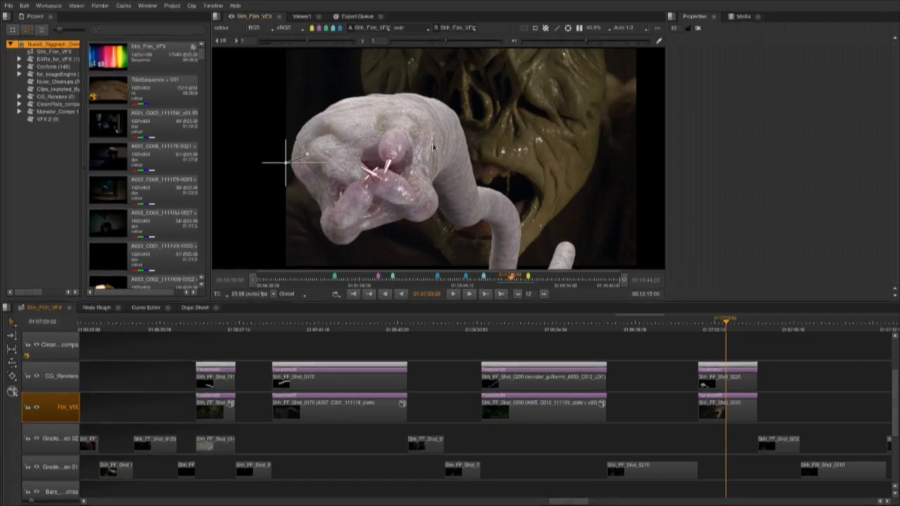
{"action": "left_click", "coordinate": [734, 323]}
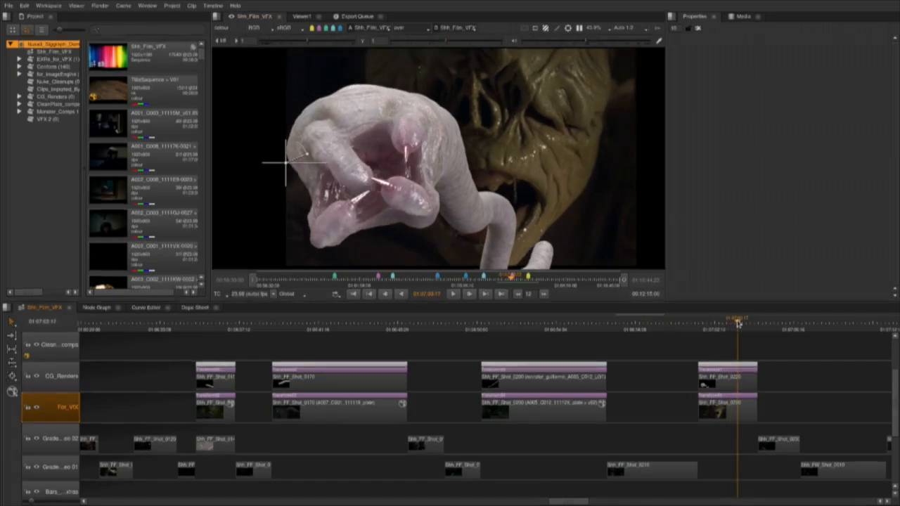
Turn off the viewer's A/B comparison at Shh_FF_Shot_0220.
{"action": "left_click", "coordinate": [427, 28]}
{"action": "left_click", "coordinate": [435, 48]}
{"action": "scroll", "coordinate": [804, 358], "scroll_direction": "up", "scroll_amount": 4}
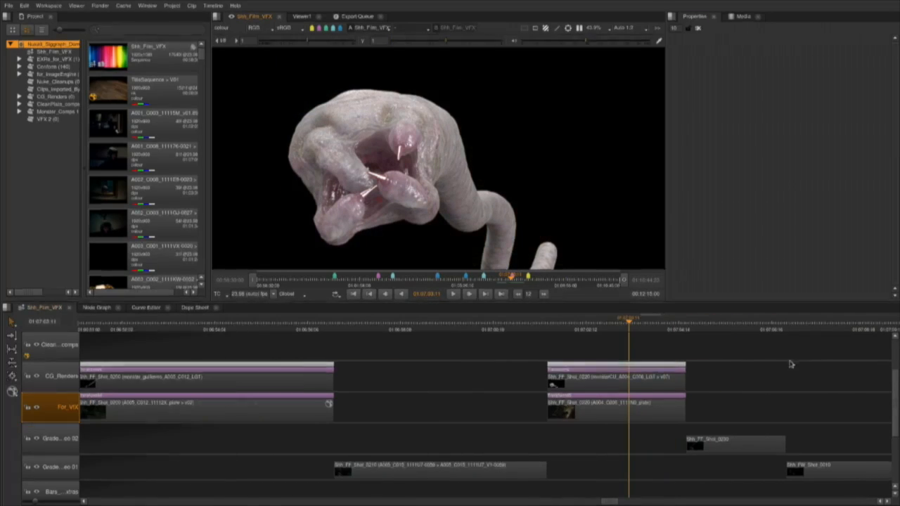
Start Create Comp Special for the Shh_FF_Shot_0220 plate on the For_VFX track.
{"action": "left_click", "coordinate": [636, 406]}
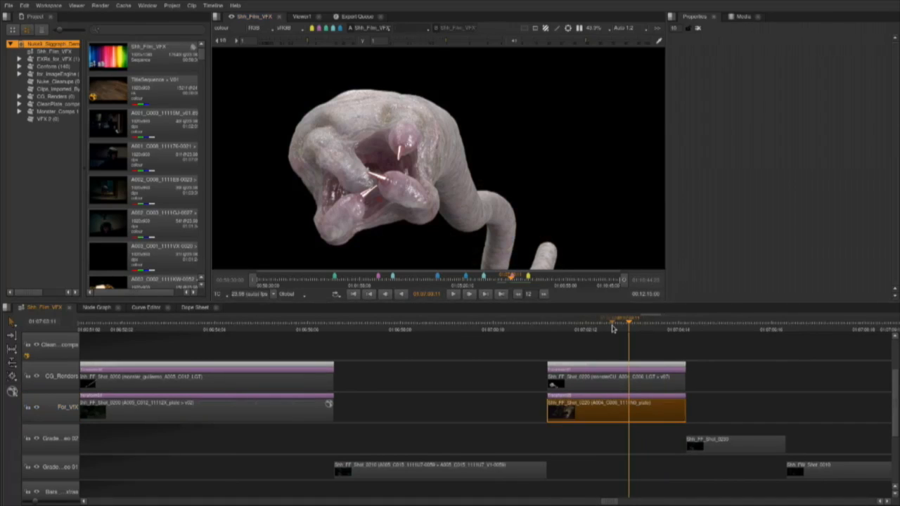
{"action": "right_click", "coordinate": [627, 417]}
{"action": "mouse_move", "coordinate": [703, 410]}
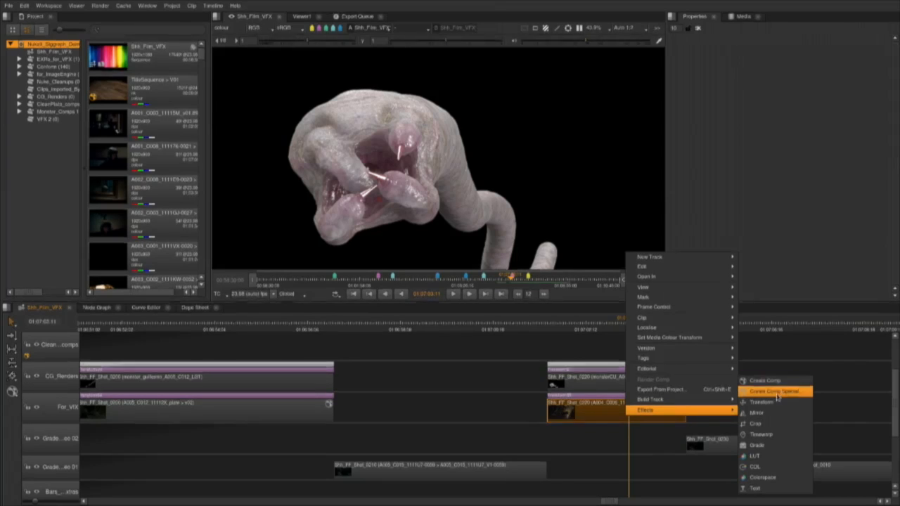
{"action": "left_click", "coordinate": [777, 393]}
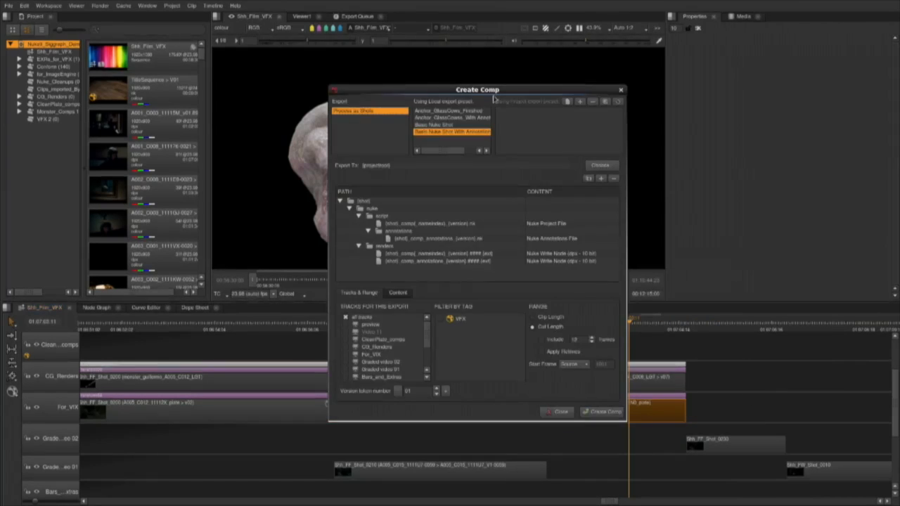
{"action": "left_click_drag", "start_coordinate": [495, 99], "coordinate": [335, 82]}
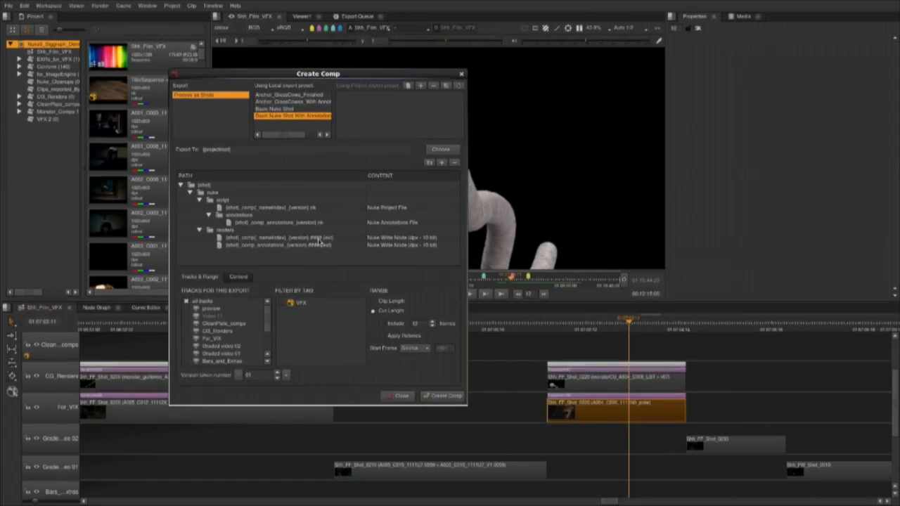
Review the Nuke Project File settings of the Basic Nuke Shot With Annotations preset and create the comp.
{"action": "mouse_move", "coordinate": [320, 241]}
{"action": "left_click", "coordinate": [274, 208]}
{"action": "scroll", "coordinate": [458, 326], "scroll_direction": "down", "scroll_amount": 2}
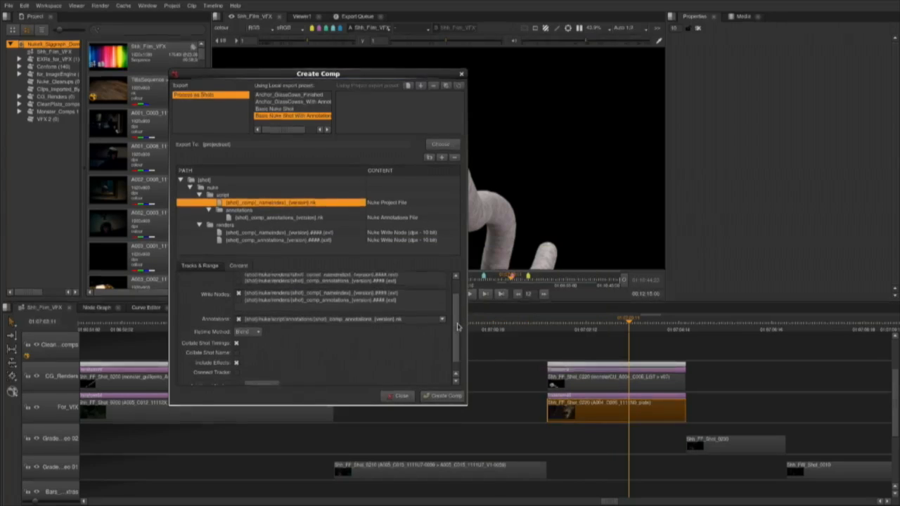
{"action": "scroll", "coordinate": [458, 326], "scroll_direction": "down", "scroll_amount": 1}
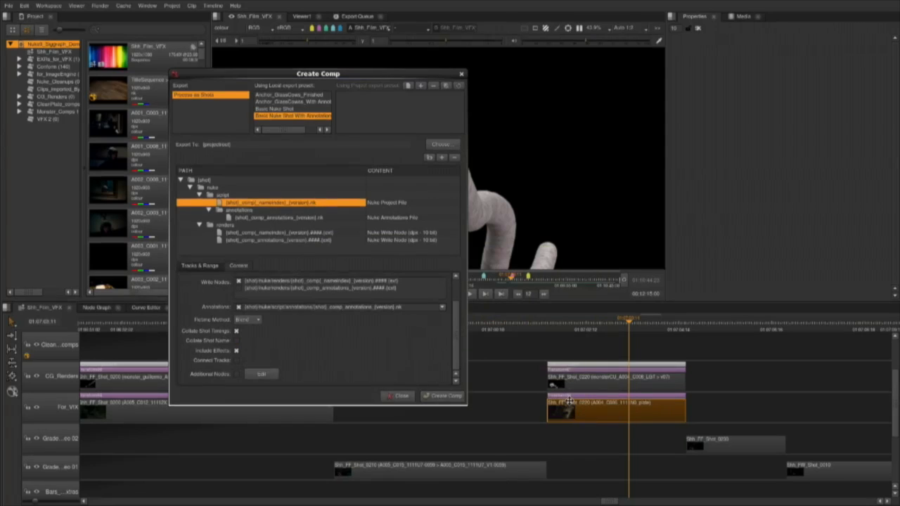
{"action": "left_click", "coordinate": [437, 396]}
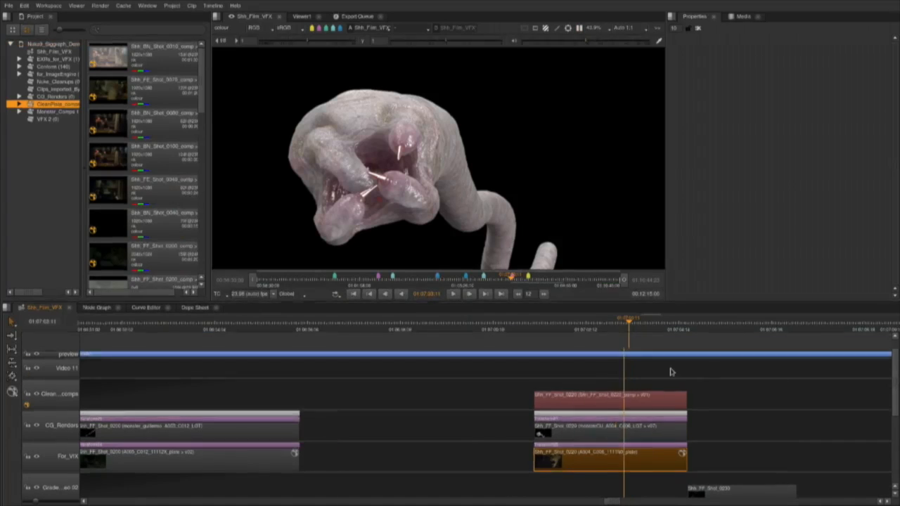
Open the new Shh_FF_Shot_0220 comp in the Node Graph and examine its CG_Renders and For_VFX node trees.
{"action": "scroll", "coordinate": [670, 373], "scroll_direction": "up", "scroll_amount": 2}
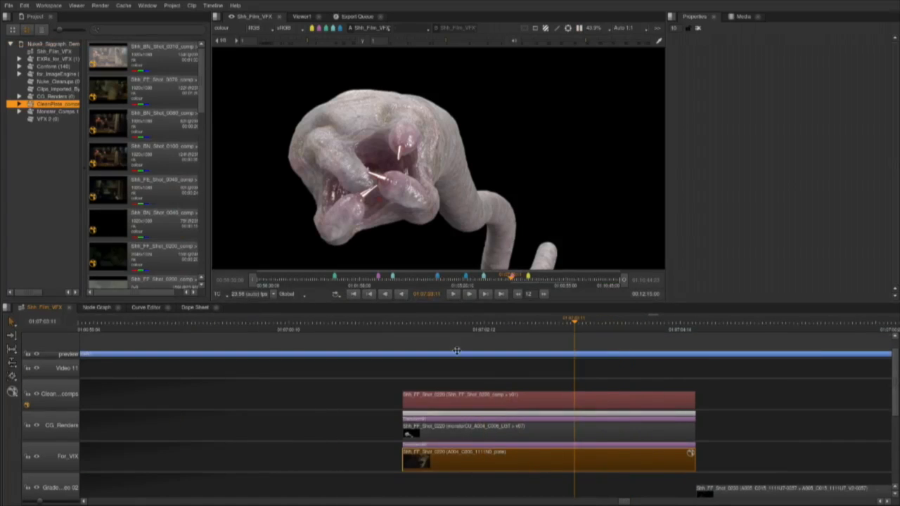
{"action": "double_click", "coordinate": [484, 399]}
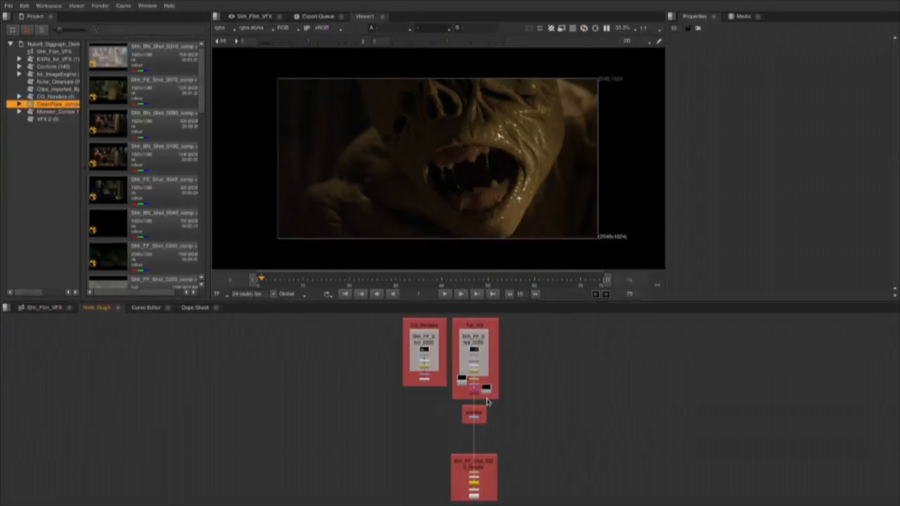
{"action": "scroll", "coordinate": [562, 379], "scroll_direction": "up", "scroll_amount": 5}
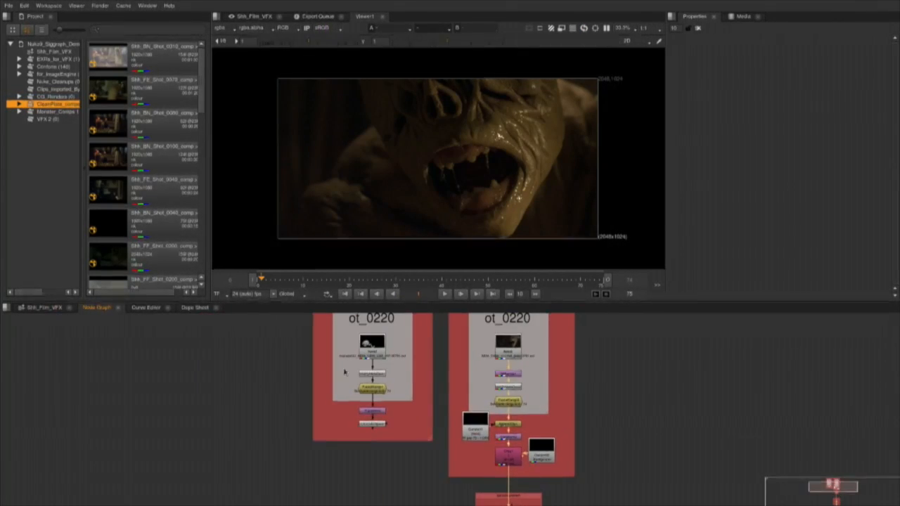
{"action": "left_click", "coordinate": [42, 309]}
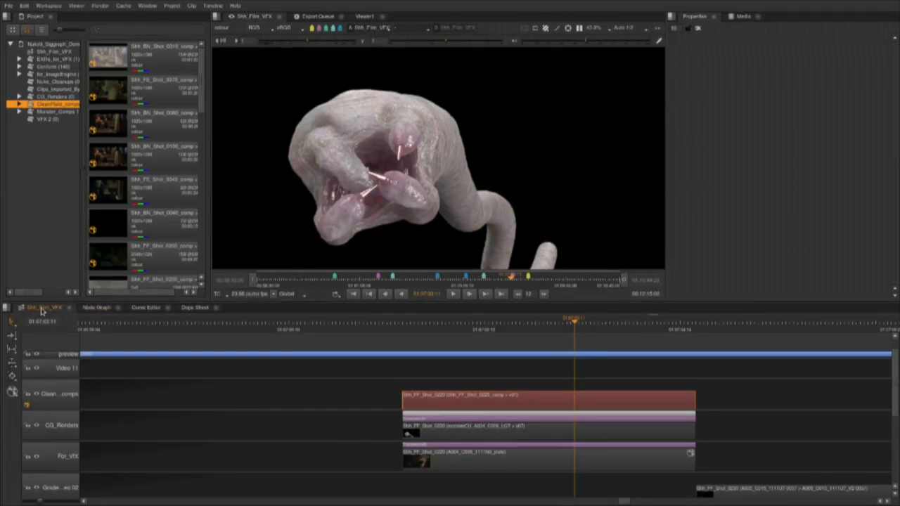
{"action": "left_click", "coordinate": [92, 311]}
{"action": "left_click_drag", "start_coordinate": [205, 372], "coordinate": [236, 416]}
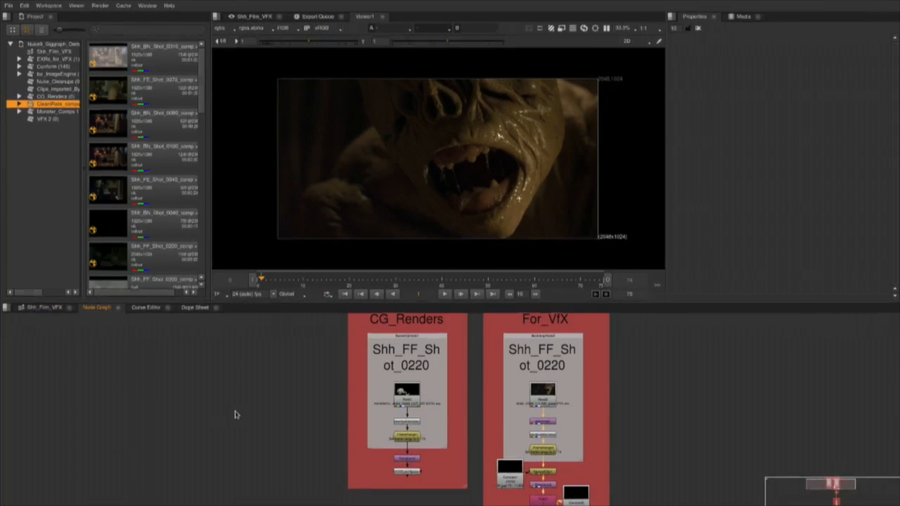
Switch to the Grading workspace and return to the Finishing workspace.
{"action": "left_click", "coordinate": [48, 6]}
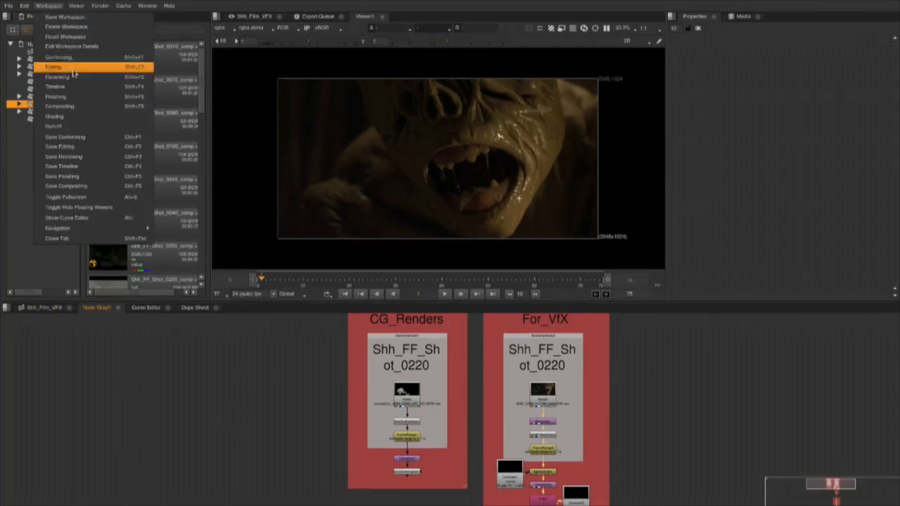
{"action": "left_click", "coordinate": [81, 116]}
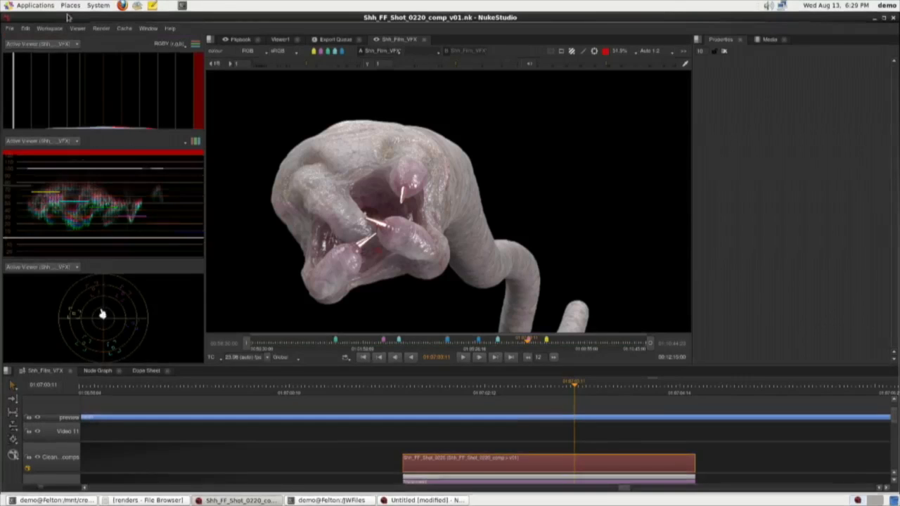
{"action": "left_click", "coordinate": [49, 28]}
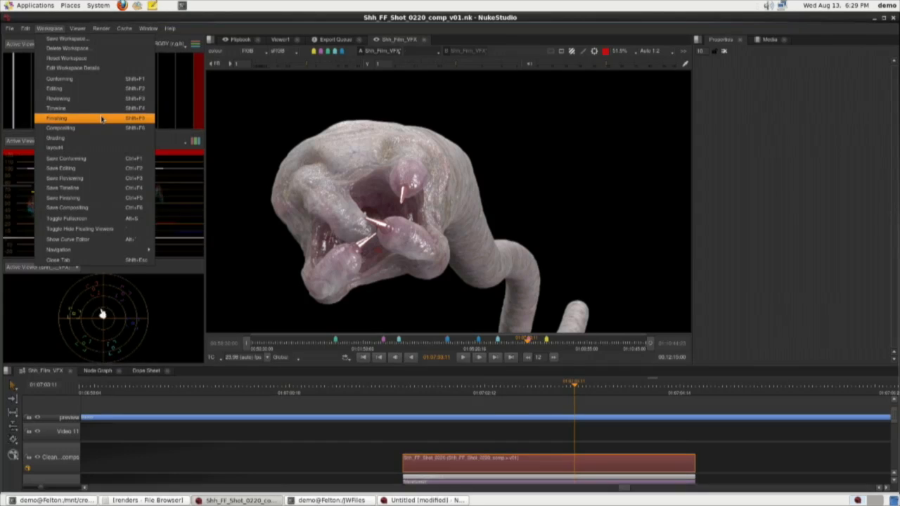
{"action": "left_click", "coordinate": [102, 119]}
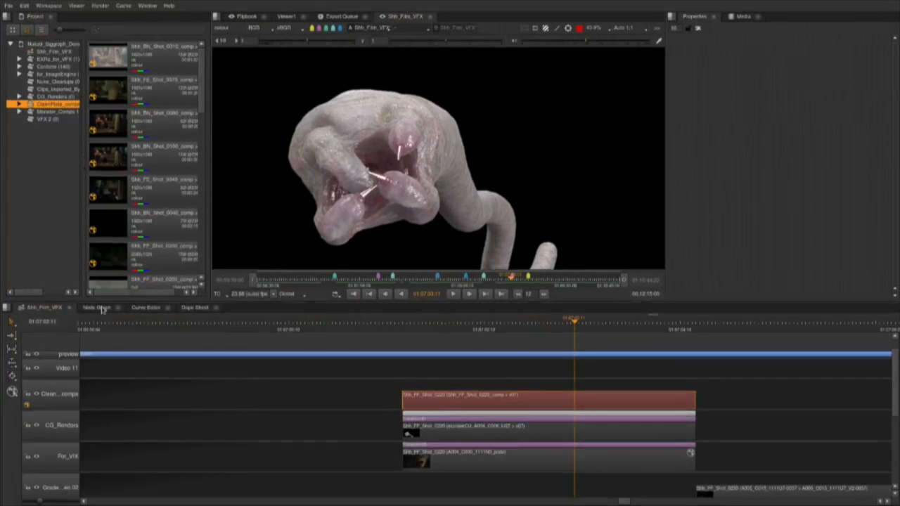
Compare the CG_Renders and For_VFX node trees in the Node Graph with the tracks on the Shh_Film_VFX timeline.
{"action": "left_click", "coordinate": [98, 308]}
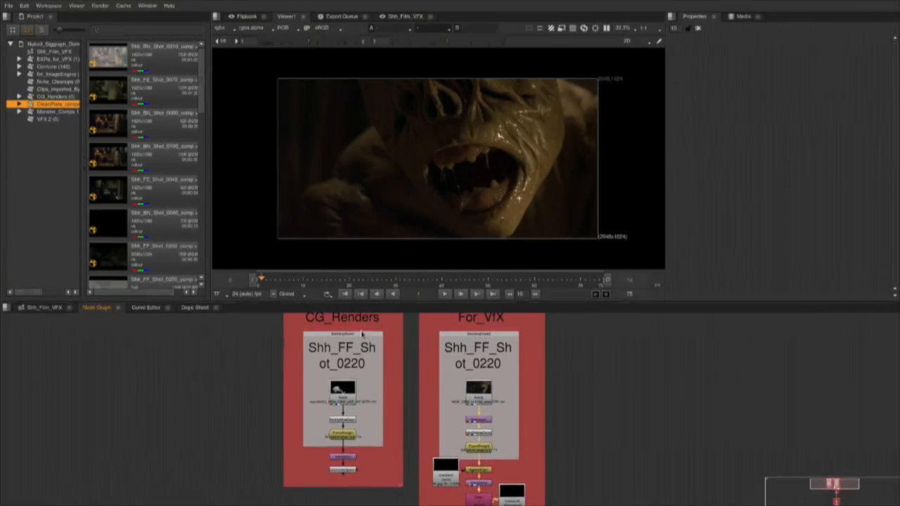
{"action": "left_click_drag", "start_coordinate": [293, 382], "coordinate": [345, 390]}
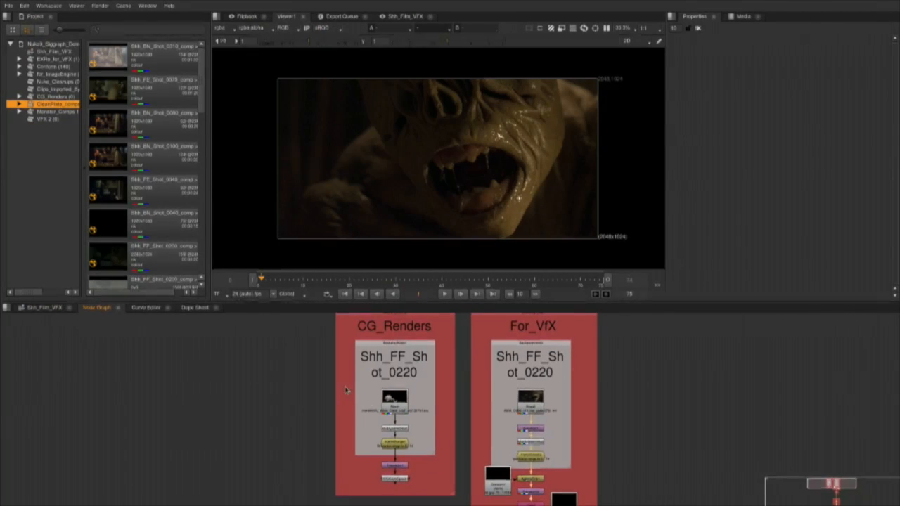
{"action": "left_click", "coordinate": [21, 308]}
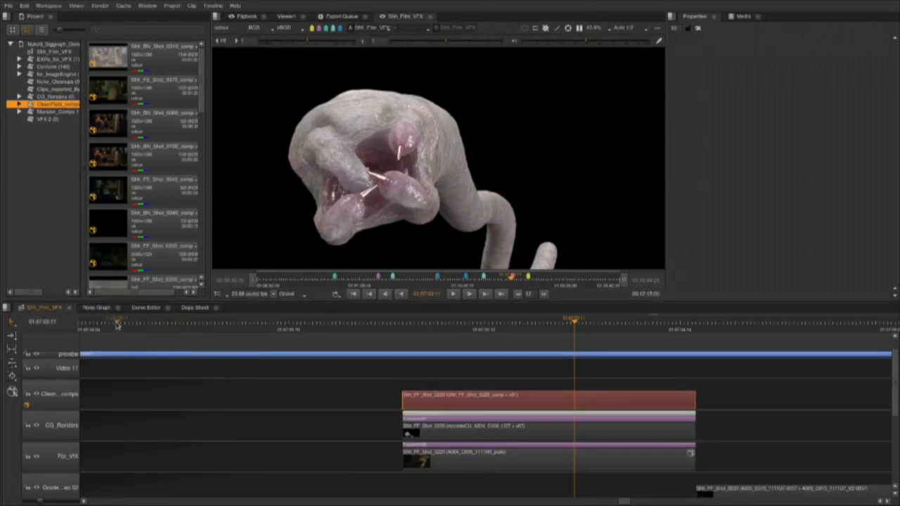
Delete the preview backdrop and its Grade node below the For_VFX tree in the comp's Node Graph.
{"action": "left_click", "coordinate": [97, 308]}
{"action": "left_click_drag", "start_coordinate": [373, 453], "coordinate": [280, 354]}
{"action": "scroll", "coordinate": [442, 481], "scroll_direction": "up", "scroll_amount": 3}
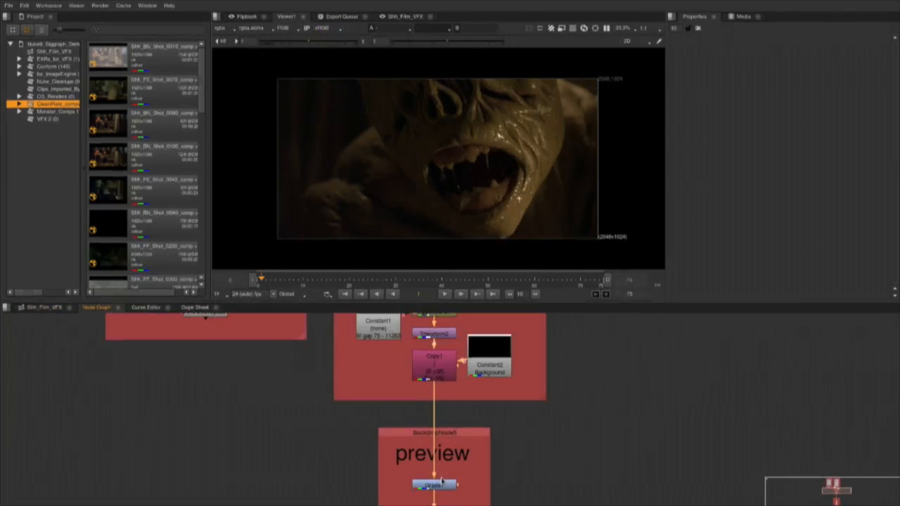
{"action": "scroll", "coordinate": [442, 481], "scroll_direction": "up", "scroll_amount": 2}
{"action": "key", "text": "Delete"}
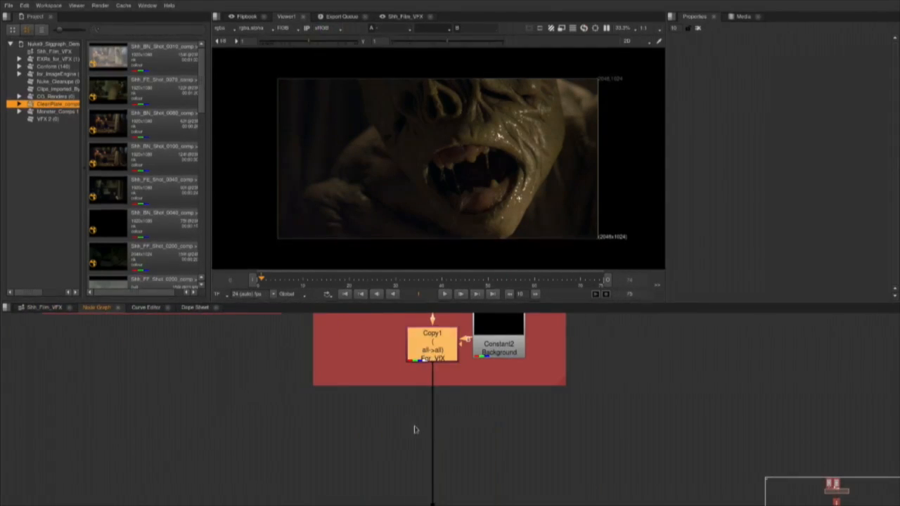
Merge the CG_Renders output over the For_VFX Copy1 output and place the Merge node below the two backdrops.
{"action": "scroll", "coordinate": [437, 432], "scroll_direction": "down", "scroll_amount": 6}
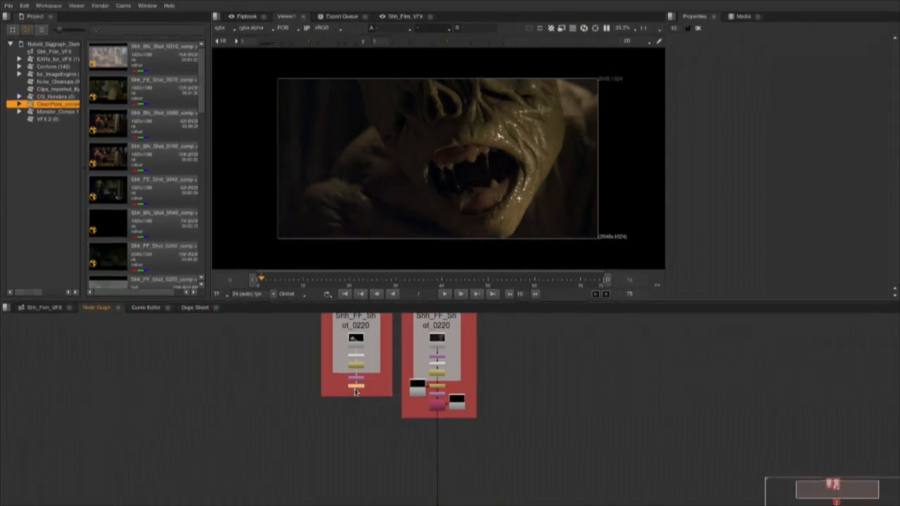
{"action": "left_click", "coordinate": [439, 407], "text": "shift"}
{"action": "key", "text": "m"}
{"action": "left_click_drag", "start_coordinate": [440, 414], "coordinate": [434, 445]}
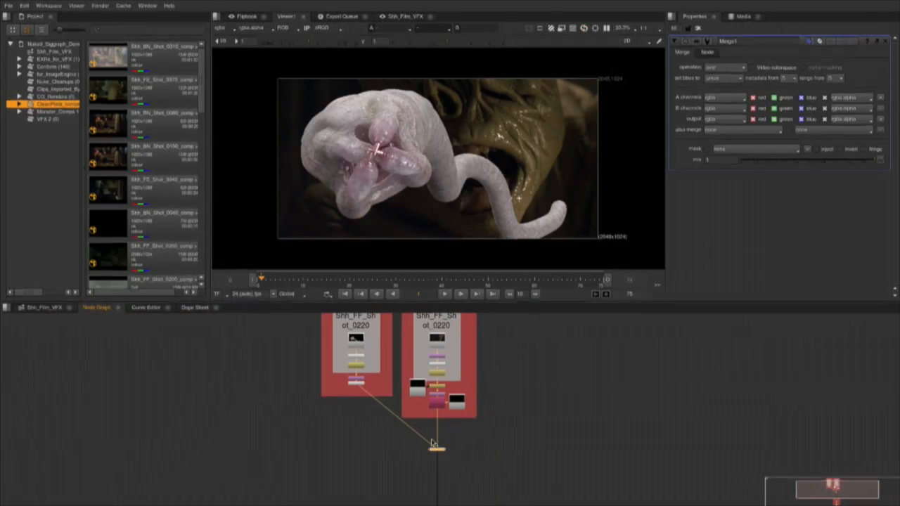
Set the input colourspace of the CG_Renders OCIOColorSpace node to sRGBf.
{"action": "scroll", "coordinate": [397, 406], "scroll_direction": "up", "scroll_amount": 5}
{"action": "double_click", "coordinate": [313, 355]}
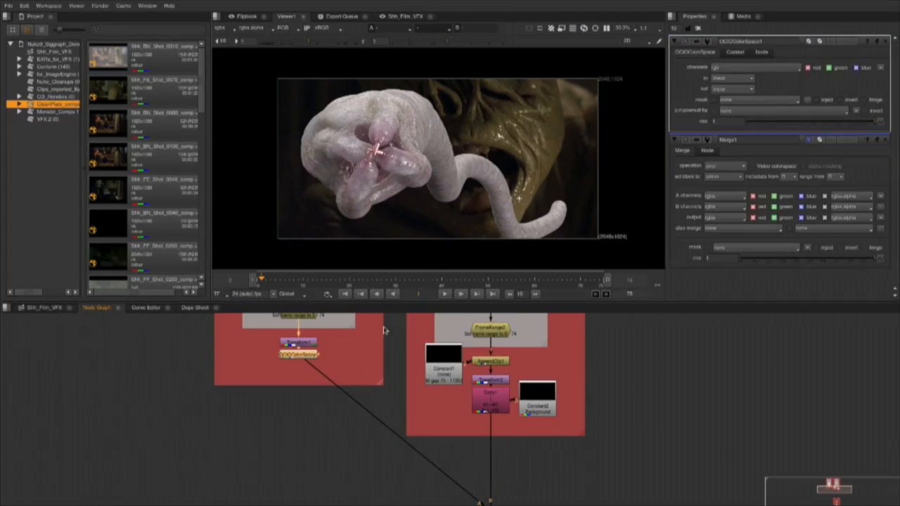
{"action": "left_click", "coordinate": [748, 78]}
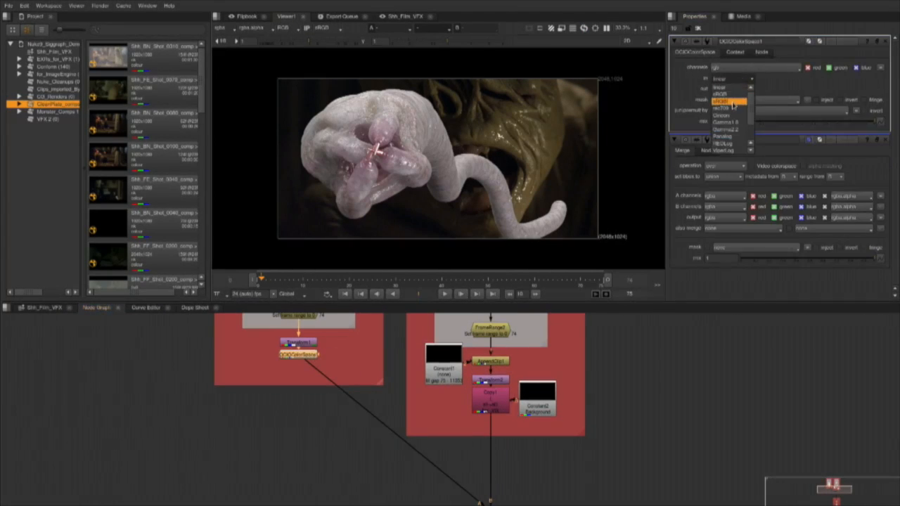
{"action": "left_click", "coordinate": [733, 103]}
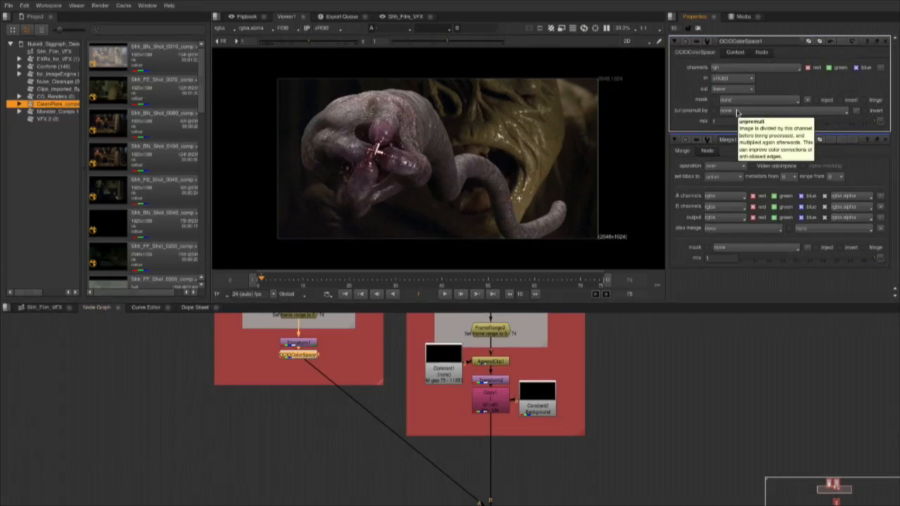
Render the Shh_FF_Shot_0220 comp clip from the Shh_Film_VFX timeline.
{"action": "left_click", "coordinate": [272, 441]}
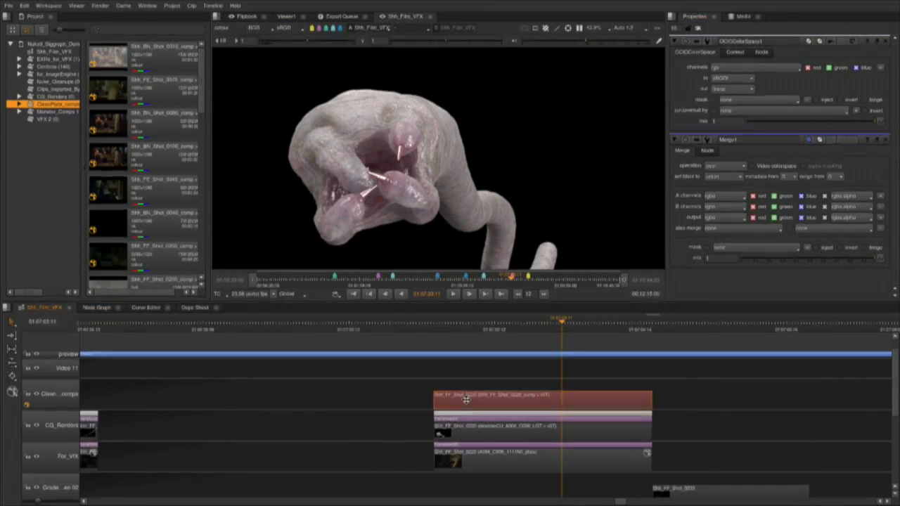
{"action": "right_click", "coordinate": [465, 399]}
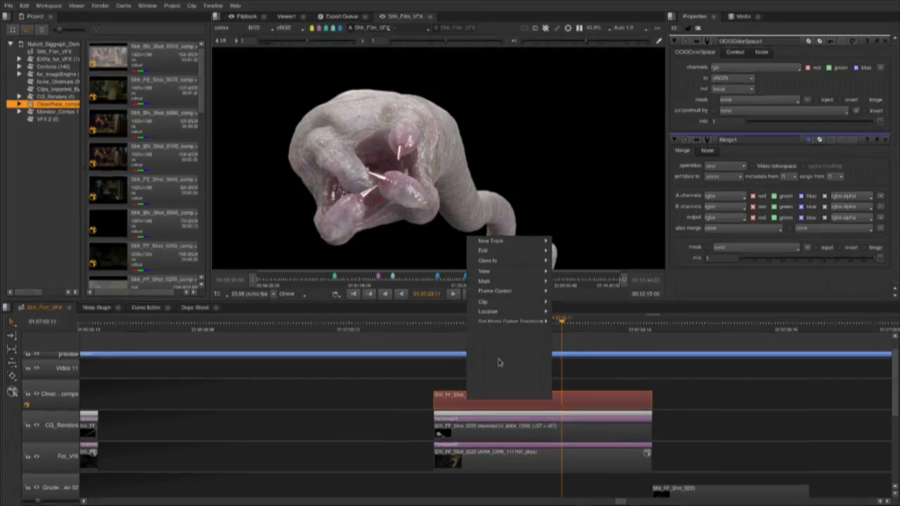
{"action": "left_click", "coordinate": [498, 363]}
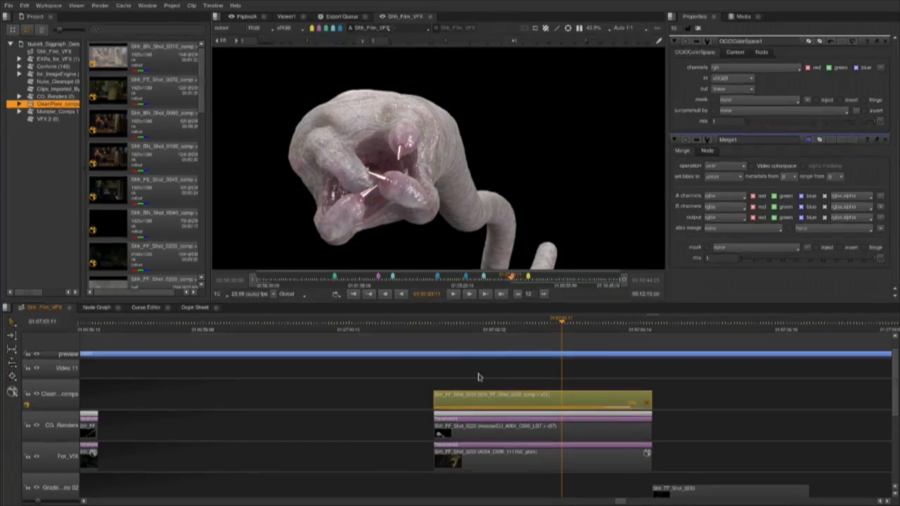
Play back and scrub through the rendered Shh_FF_Shot_0220 comp clip on the timeline.
{"action": "left_click", "coordinate": [398, 404]}
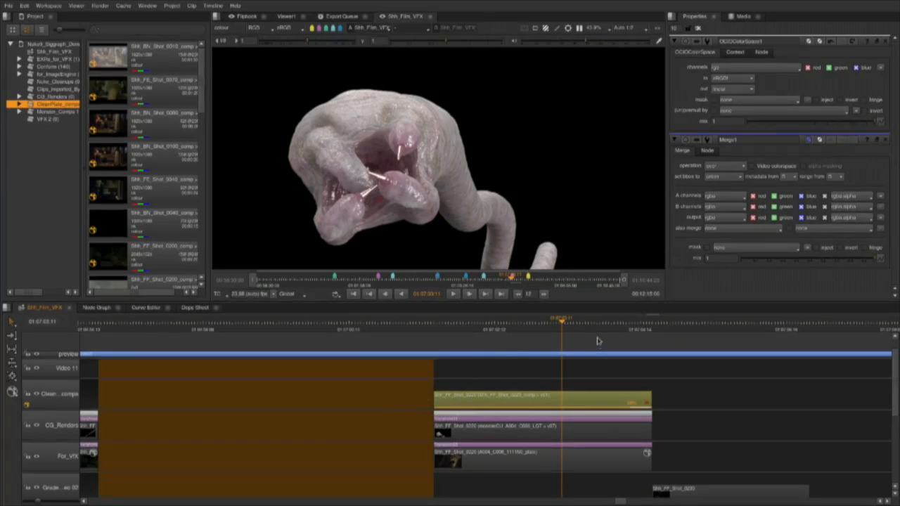
{"action": "left_click_drag", "start_coordinate": [547, 324], "coordinate": [406, 323]}
{"action": "key", "text": "space"}
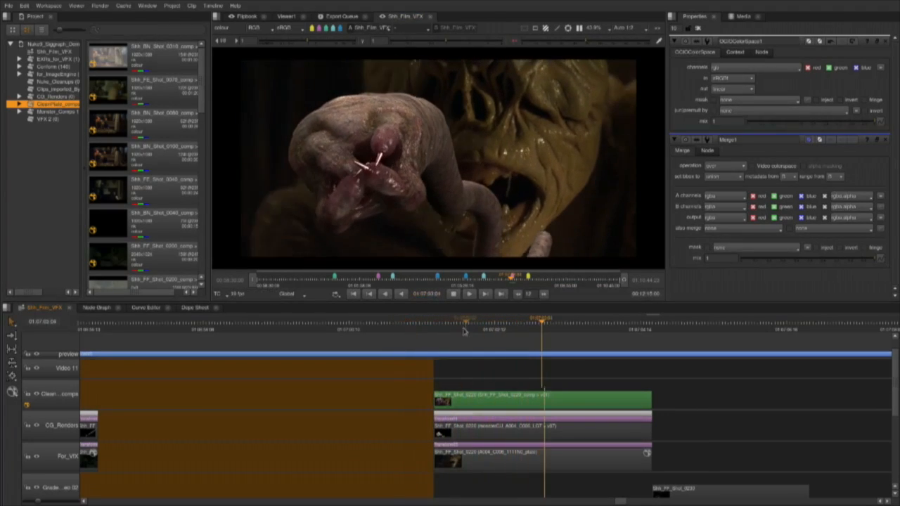
{"action": "left_click", "coordinate": [450, 295]}
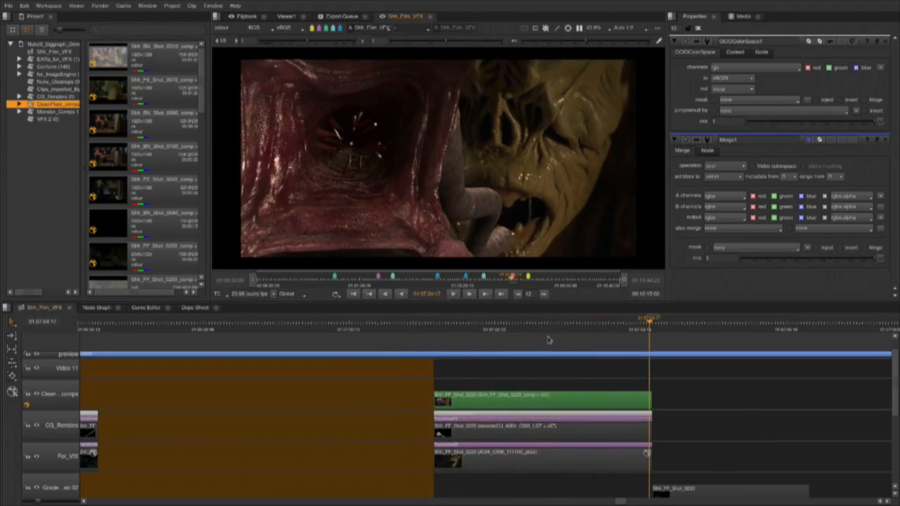
{"action": "left_click_drag", "start_coordinate": [546, 322], "coordinate": [600, 329]}
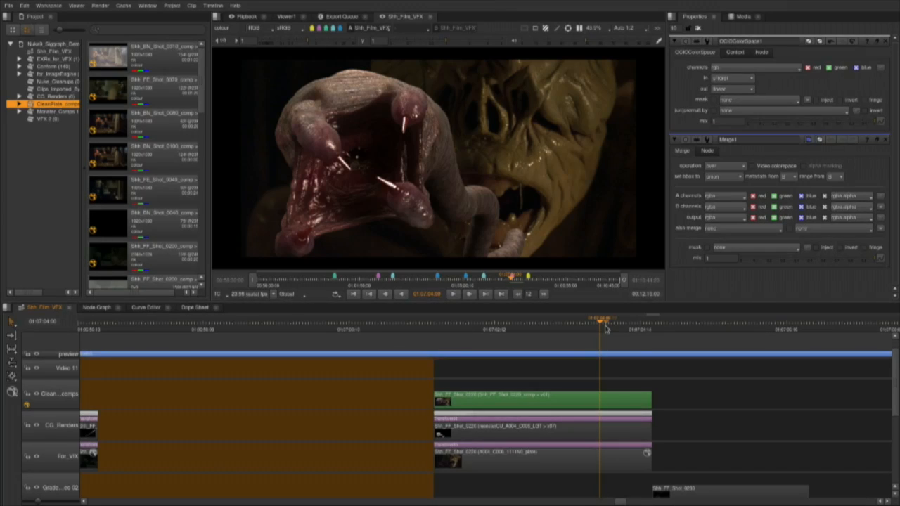
Add a clip annotation at 01:07:02:12, with a white circle and arrow marking the tentacle in front of the mouth.
{"action": "left_click_drag", "start_coordinate": [571, 331], "coordinate": [496, 332]}
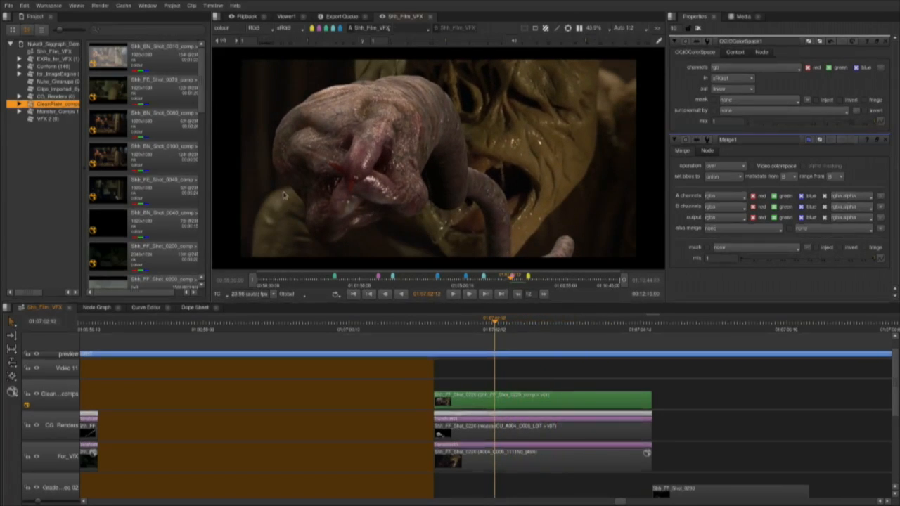
{"action": "left_click", "coordinate": [557, 29]}
{"action": "left_click", "coordinate": [216, 56]}
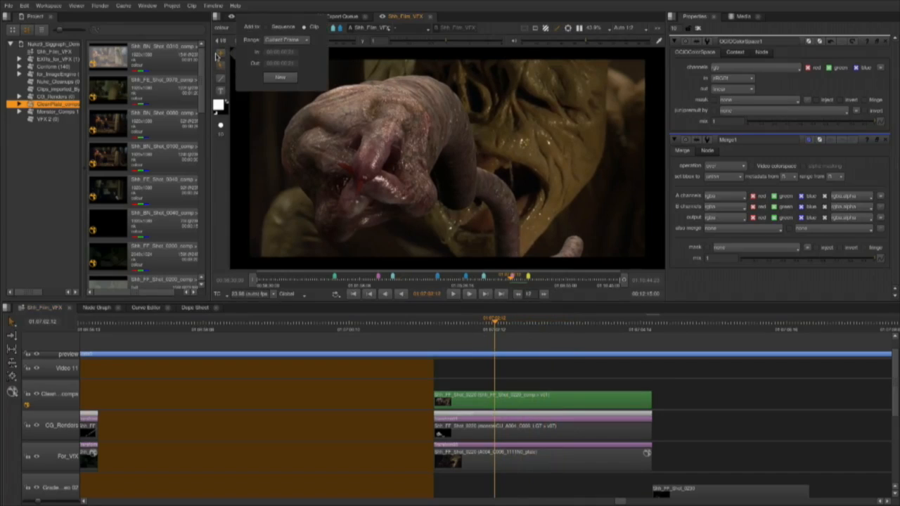
{"action": "left_click", "coordinate": [344, 81]}
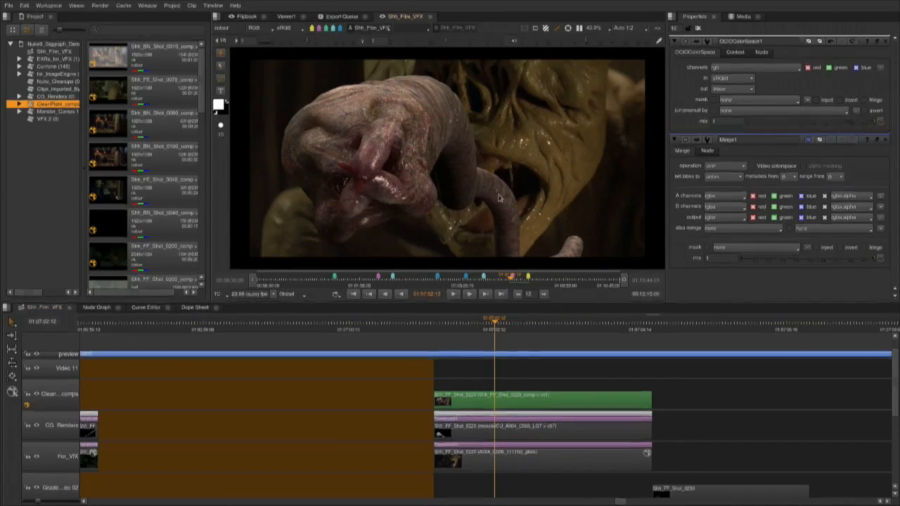
{"action": "mouse_move", "coordinate": [510, 175]}
{"action": "left_mouse_down"}
{"action": "mouse_move", "coordinate": [471, 180]}
{"action": "mouse_move", "coordinate": [495, 241]}
{"action": "mouse_move", "coordinate": [525, 164]}
{"action": "mouse_move", "coordinate": [495, 155]}
{"action": "mouse_move", "coordinate": [603, 122]}
{"action": "mouse_move", "coordinate": [538, 166]}
{"action": "mouse_move", "coordinate": [579, 167]}
{"action": "mouse_move", "coordinate": [546, 178]}
{"action": "left_mouse_up"}
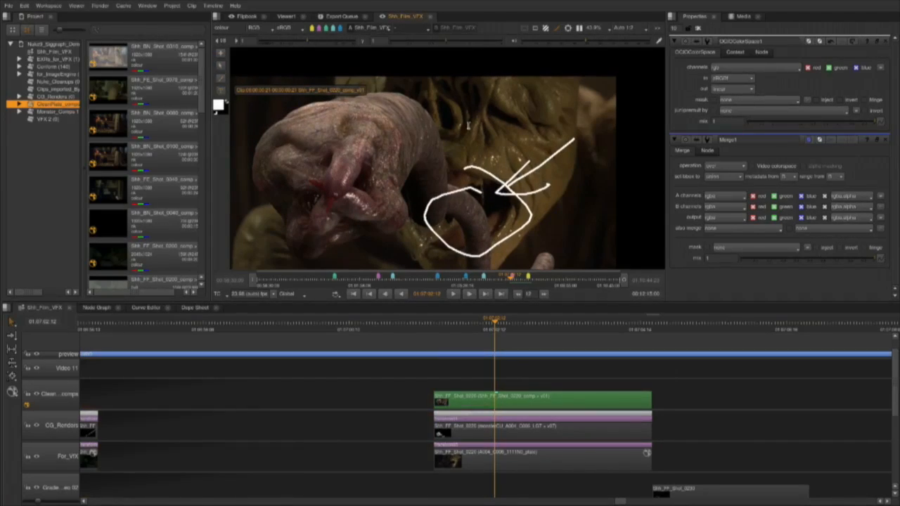
Add the text note "roto please" to the annotation and place it at the arrow's tail.
{"action": "left_click", "coordinate": [497, 116]}
{"action": "type", "text": "roto please"}
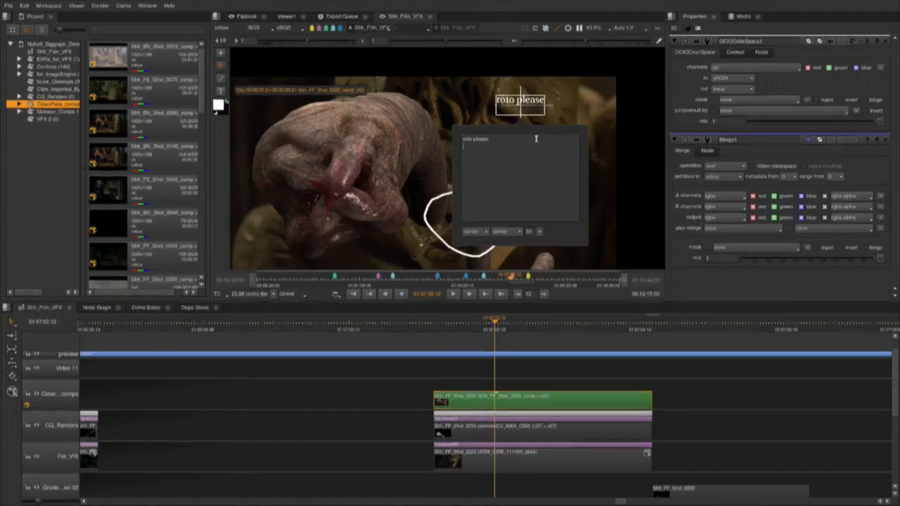
{"action": "left_click", "coordinate": [401, 169]}
{"action": "left_click_drag", "start_coordinate": [520, 106], "coordinate": [612, 135]}
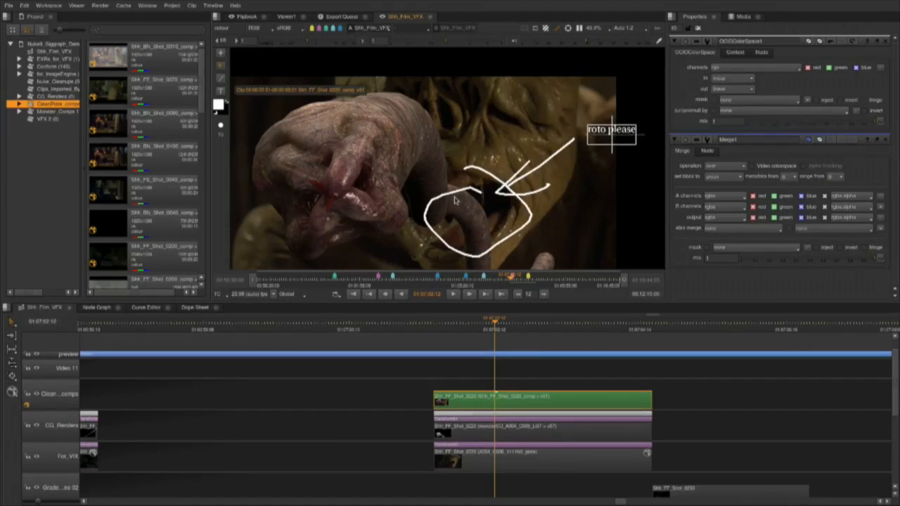
Annotate the frame at 01:07:04:01 with a red freehand circle around the creature's upper tentacle tip.
{"action": "left_click", "coordinate": [507, 320]}
{"action": "mouse_move", "coordinate": [507, 320]}
{"action": "left_mouse_down"}
{"action": "mouse_move", "coordinate": [476, 320]}
{"action": "mouse_move", "coordinate": [497, 320]}
{"action": "mouse_move", "coordinate": [494, 308]}
{"action": "mouse_move", "coordinate": [519, 318]}
{"action": "mouse_move", "coordinate": [591, 318]}
{"action": "mouse_move", "coordinate": [521, 318]}
{"action": "mouse_move", "coordinate": [623, 302]}
{"action": "mouse_move", "coordinate": [603, 301]}
{"action": "left_mouse_up"}
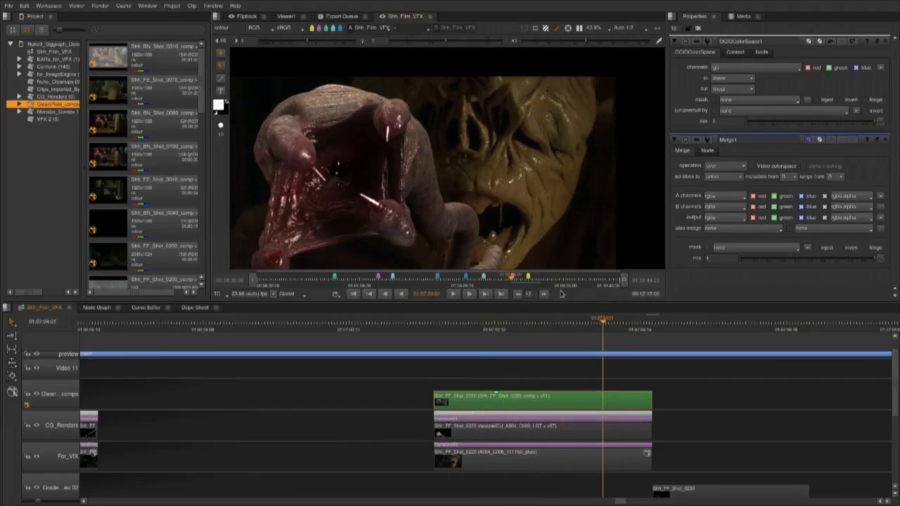
{"action": "left_click", "coordinate": [218, 105]}
{"action": "left_click", "coordinate": [290, 122]}
{"action": "left_click", "coordinate": [222, 79]}
{"action": "mouse_move", "coordinate": [410, 97]}
{"action": "left_mouse_down"}
{"action": "mouse_move", "coordinate": [356, 103]}
{"action": "mouse_move", "coordinate": [375, 149]}
{"action": "left_mouse_up"}
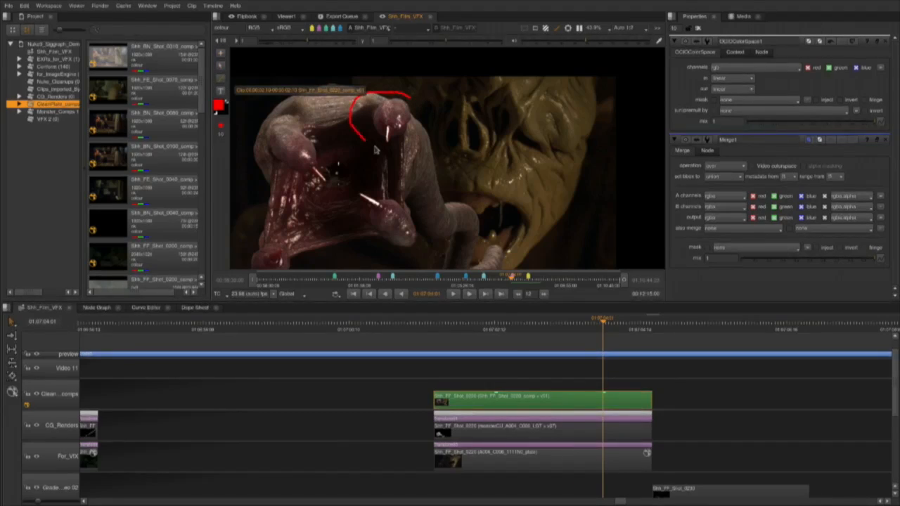
Add a red text note "motion blur", enlarge its font, and place it beside the red circle.
{"action": "left_click", "coordinate": [221, 92]}
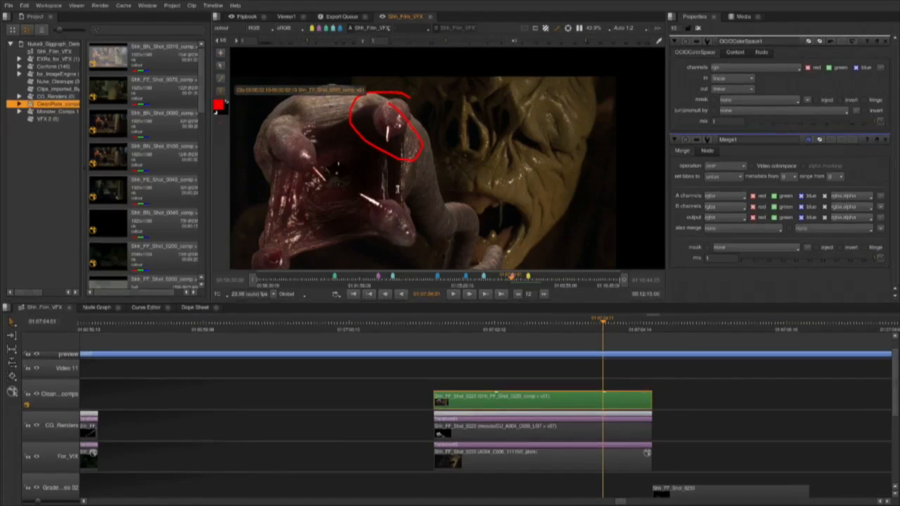
{"action": "left_click", "coordinate": [404, 177]}
{"action": "type", "text": "motion"}
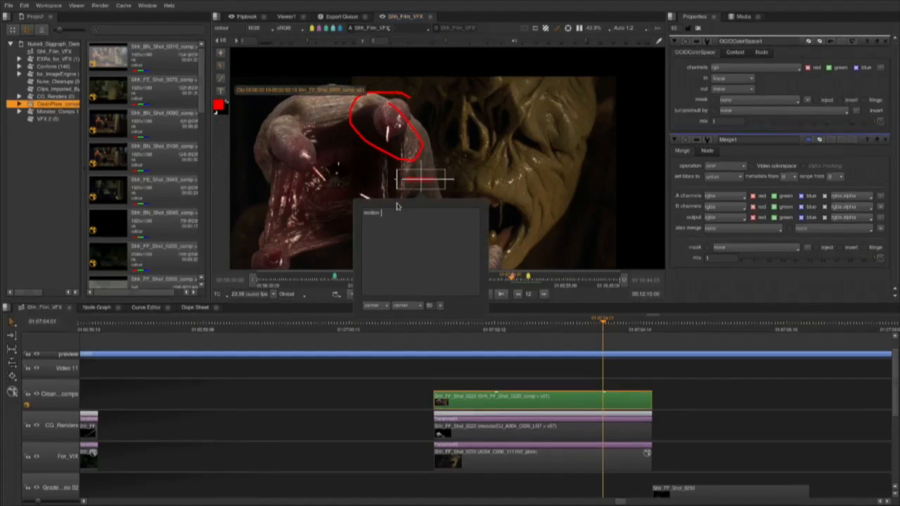
{"action": "type", "text": " blur"}
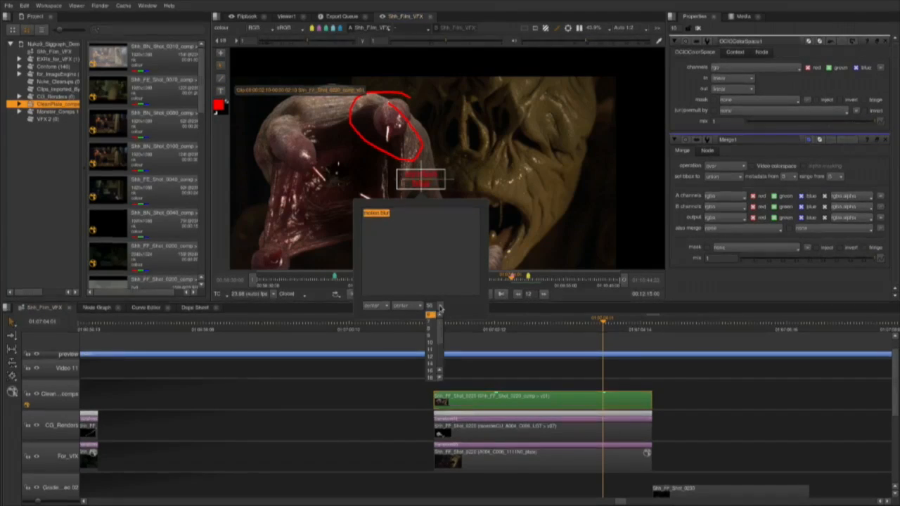
{"action": "left_click", "coordinate": [430, 366]}
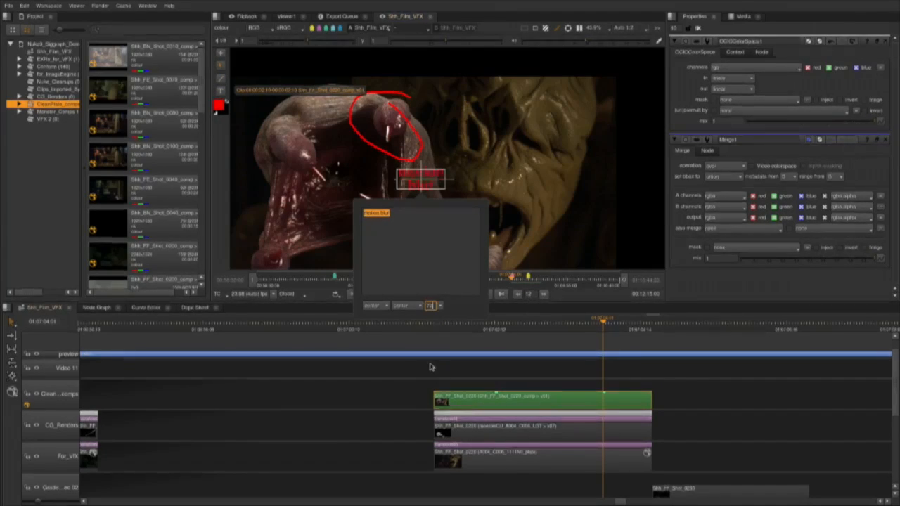
{"action": "left_click", "coordinate": [504, 209]}
{"action": "left_click_drag", "start_coordinate": [437, 179], "coordinate": [475, 154]}
{"action": "left_click", "coordinate": [485, 225]}
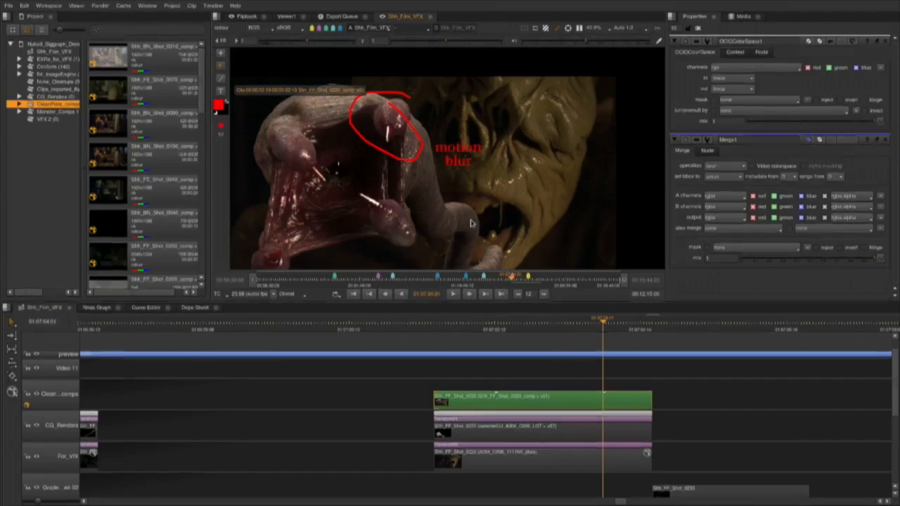
Export the annotations on the Shh_FF_Shot_0220 comp clip as a new version for its Nuke script.
{"action": "right_click", "coordinate": [618, 405]}
{"action": "mouse_move", "coordinate": [681, 386]}
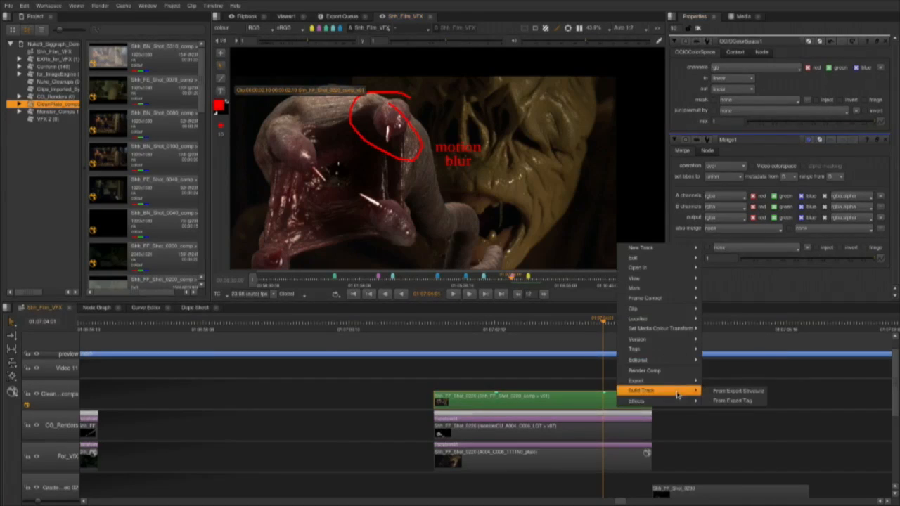
{"action": "left_click", "coordinate": [754, 402]}
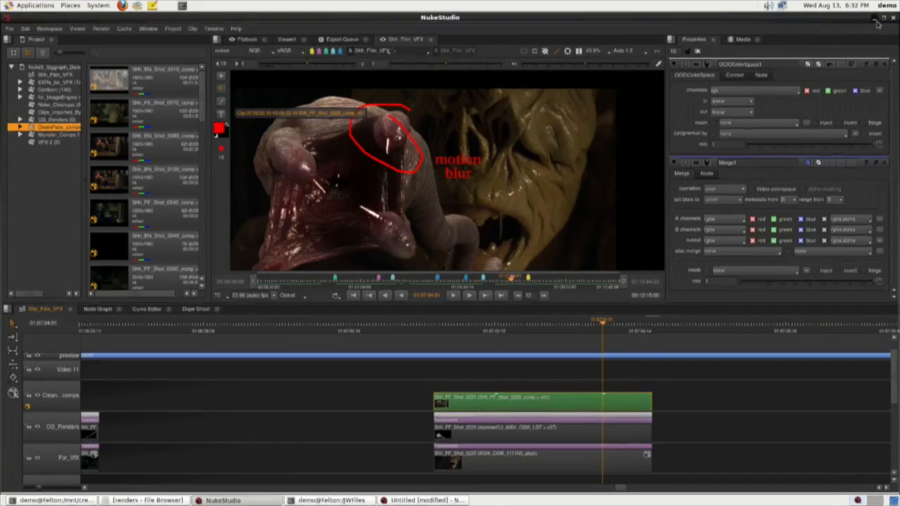
Switch to the standalone NukeX session and open the comp script Shh_FF_Shot_0220_comp_v01.nk.
{"action": "left_click", "coordinate": [877, 23]}
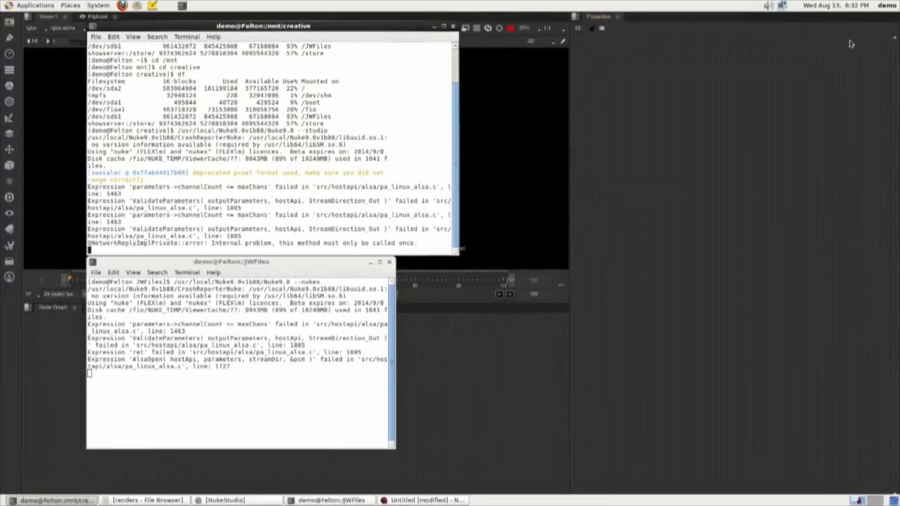
{"action": "left_click", "coordinate": [797, 144]}
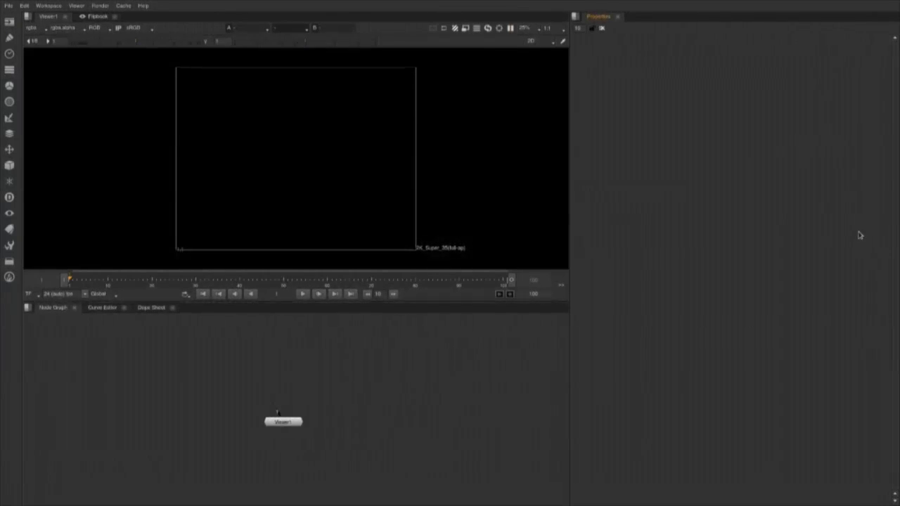
{"action": "left_click", "coordinate": [8, 6]}
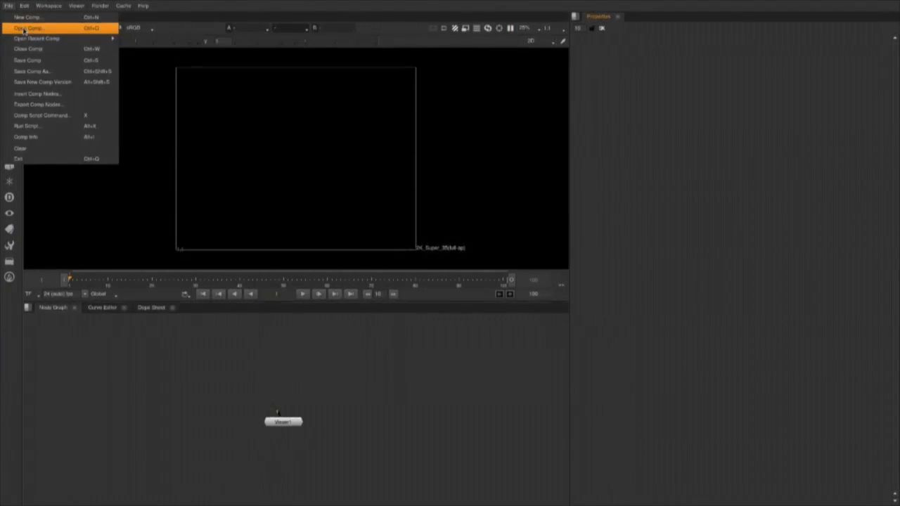
{"action": "left_click", "coordinate": [24, 30]}
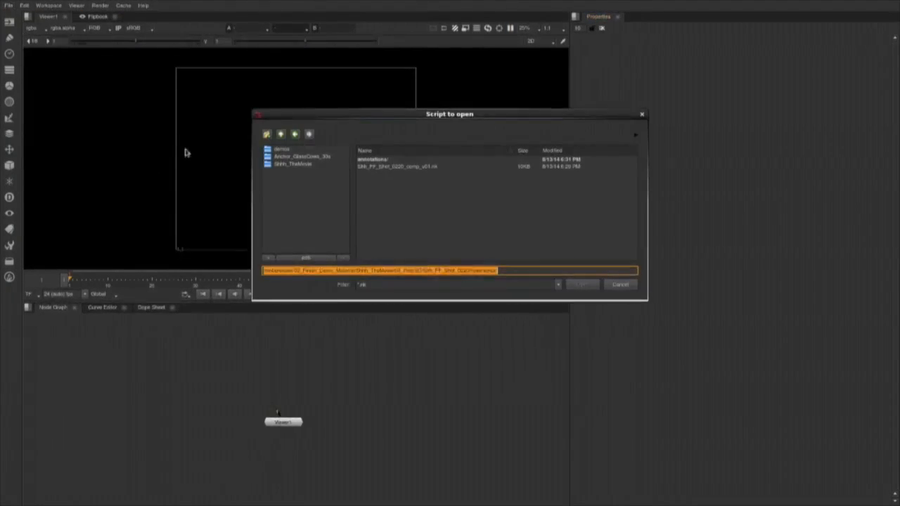
{"action": "double_click", "coordinate": [443, 166]}
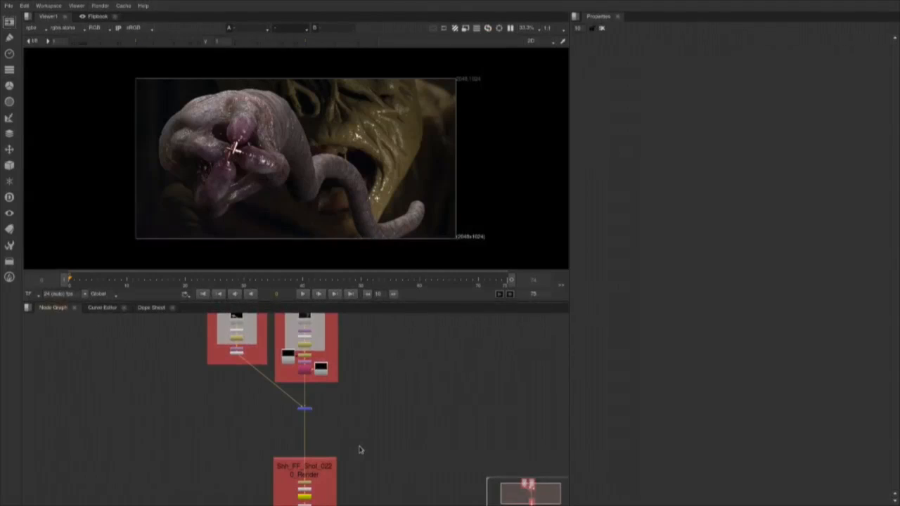
Version the Precomp1 annotations node up to v02 and connect it to Viewer1.
{"action": "scroll", "coordinate": [360, 450], "scroll_direction": "up", "scroll_amount": 3}
{"action": "left_click_drag", "start_coordinate": [365, 471], "coordinate": [394, 348]}
{"action": "scroll", "coordinate": [373, 388], "scroll_direction": "up", "scroll_amount": 4}
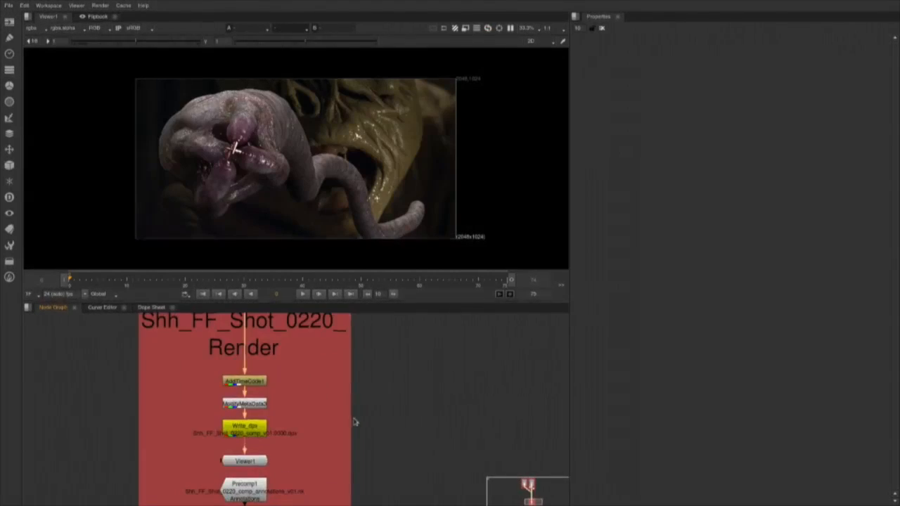
{"action": "left_click_drag", "start_coordinate": [291, 495], "coordinate": [333, 422]}
{"action": "scroll", "coordinate": [322, 425], "scroll_direction": "up", "scroll_amount": 4}
{"action": "double_click", "coordinate": [295, 425]}
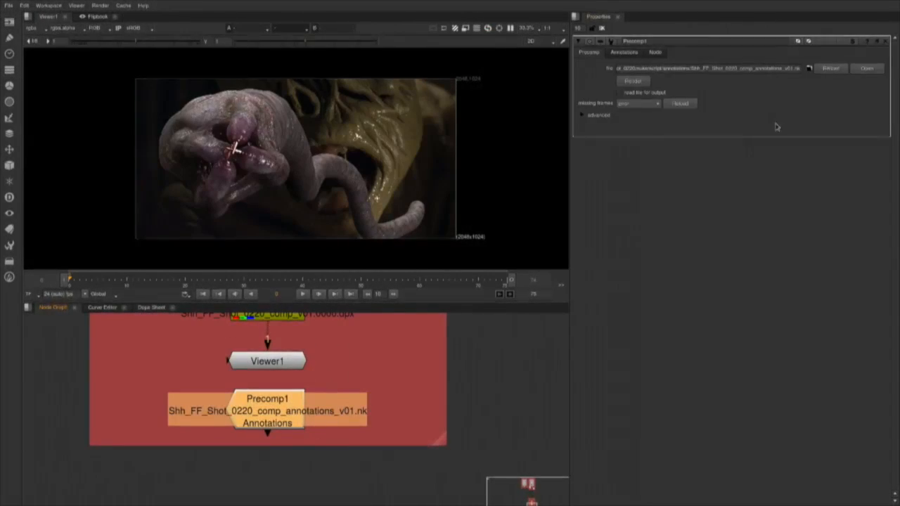
{"action": "key", "text": "alt+Up"}
{"action": "key", "text": "1"}
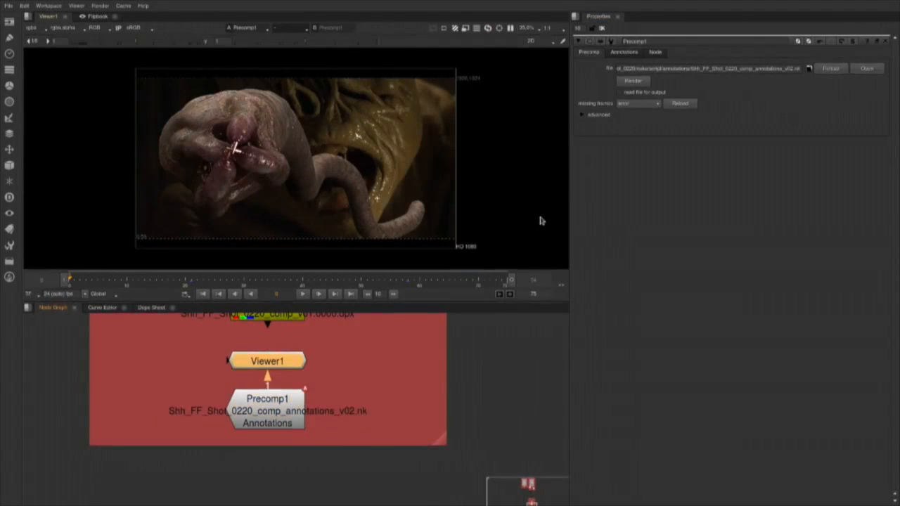
Step through both annotations of the Precomp1 node, checking the "roto please" and "motion blur" notes.
{"action": "left_click", "coordinate": [624, 55]}
{"action": "scroll", "coordinate": [322, 180], "scroll_direction": "up", "scroll_amount": 2}
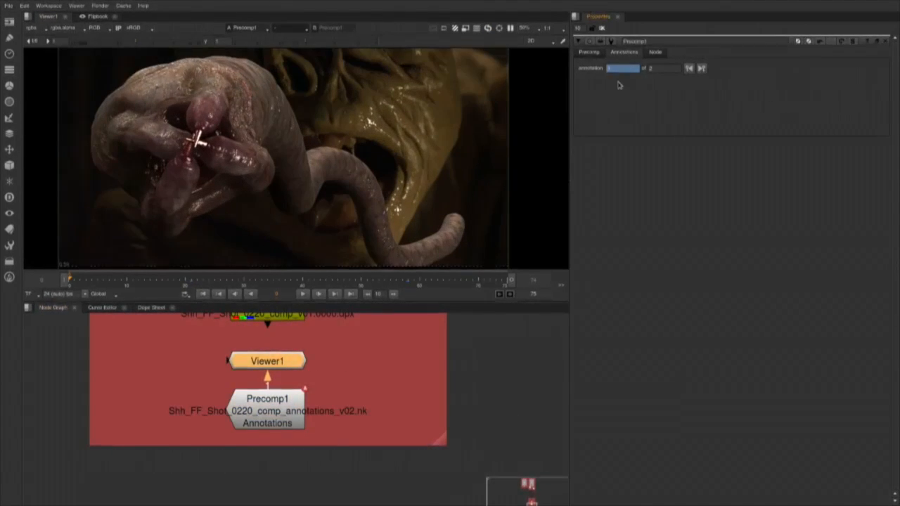
{"action": "left_click", "coordinate": [701, 68]}
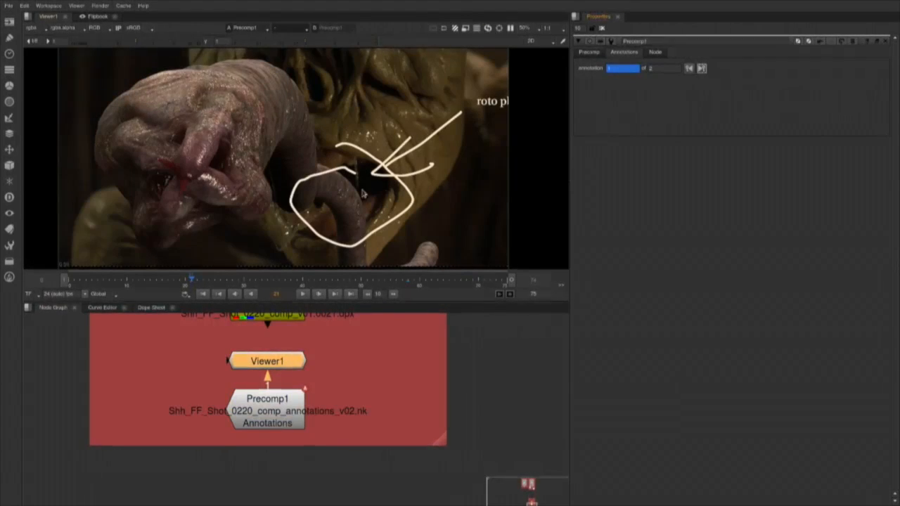
{"action": "scroll", "coordinate": [363, 193], "scroll_direction": "down", "scroll_amount": 1}
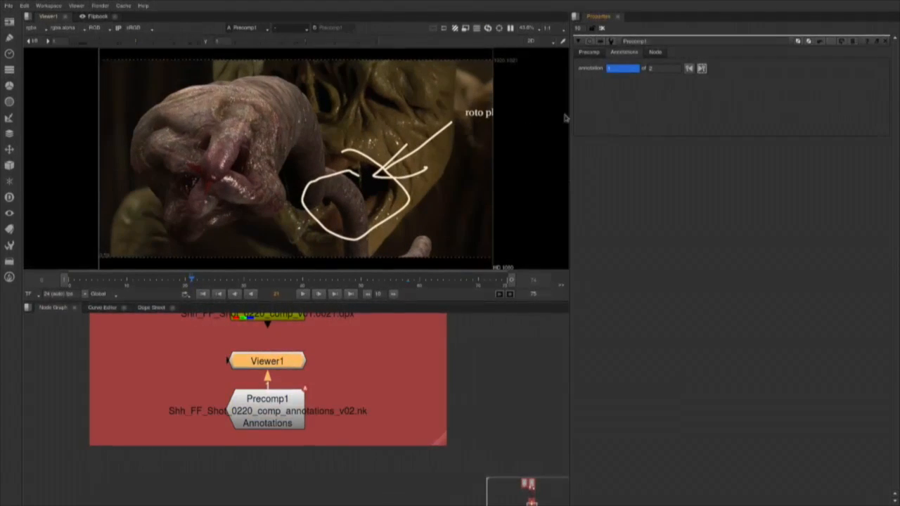
{"action": "left_click", "coordinate": [701, 69]}
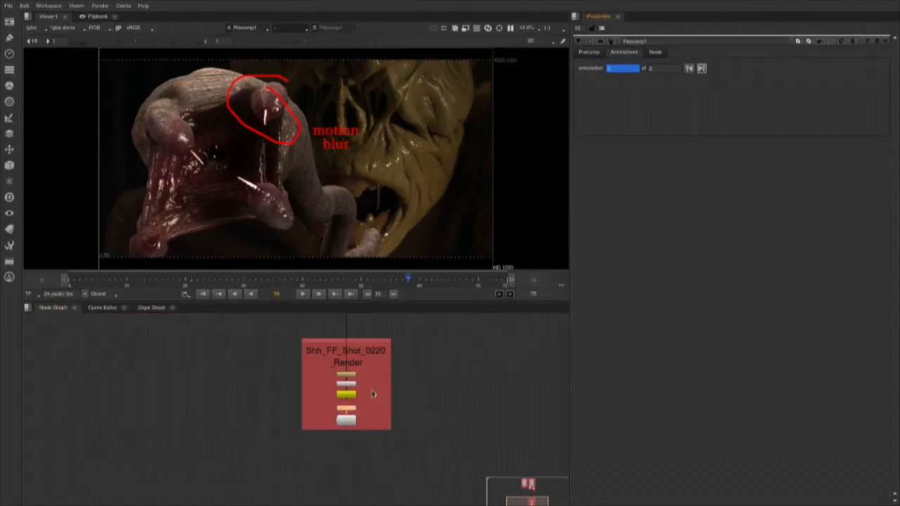
{"action": "scroll", "coordinate": [375, 394], "scroll_direction": "down", "scroll_amount": 6}
{"action": "left_click_drag", "start_coordinate": [432, 351], "coordinate": [150, 398]}
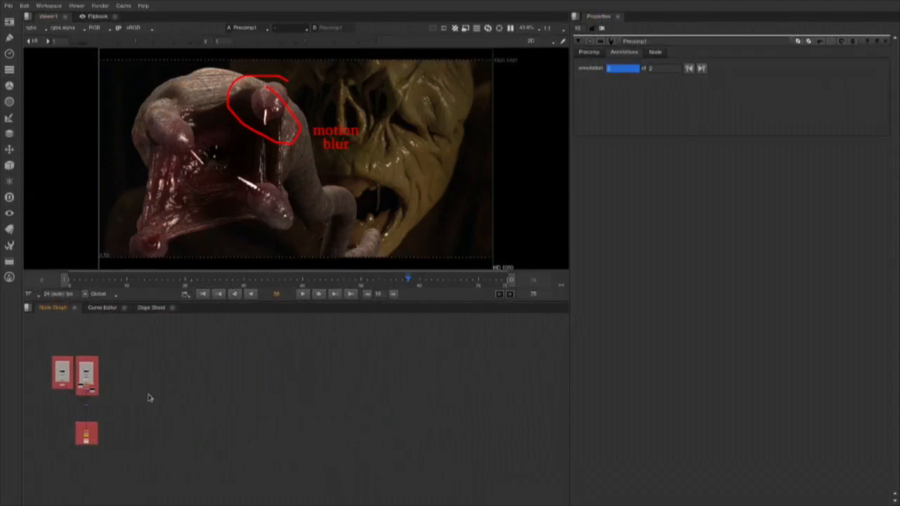
Insert the saved motion blur toolset into the Node Graph and place it clear of the Shh_FF_Shot_0220 nodes.
{"action": "right_click", "coordinate": [304, 396]}
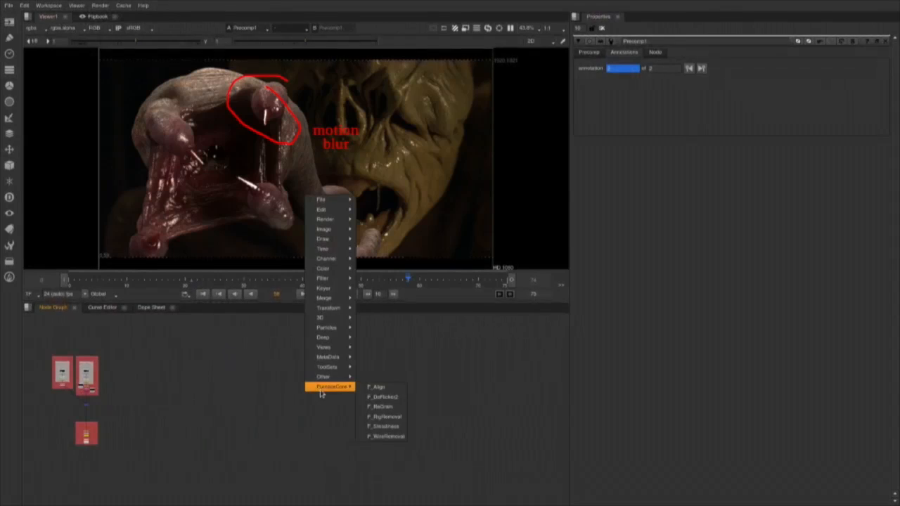
{"action": "mouse_move", "coordinate": [339, 368]}
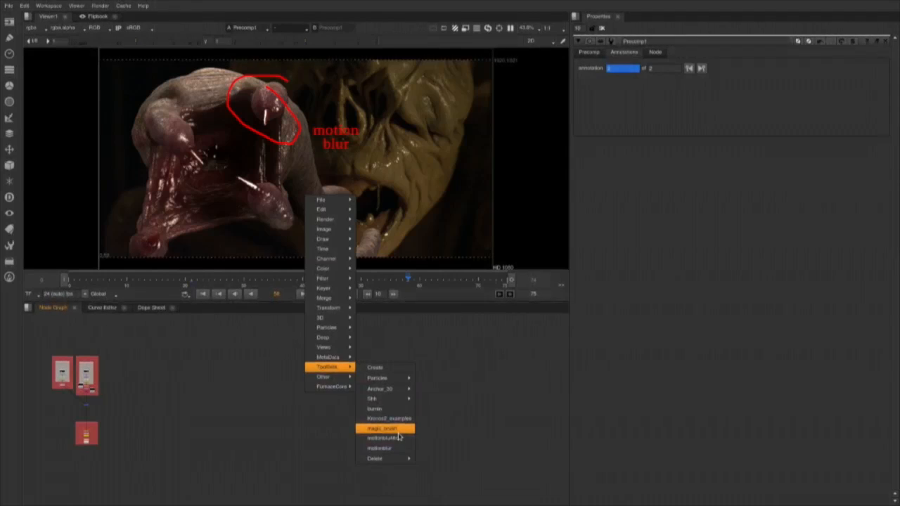
{"action": "left_click", "coordinate": [399, 439]}
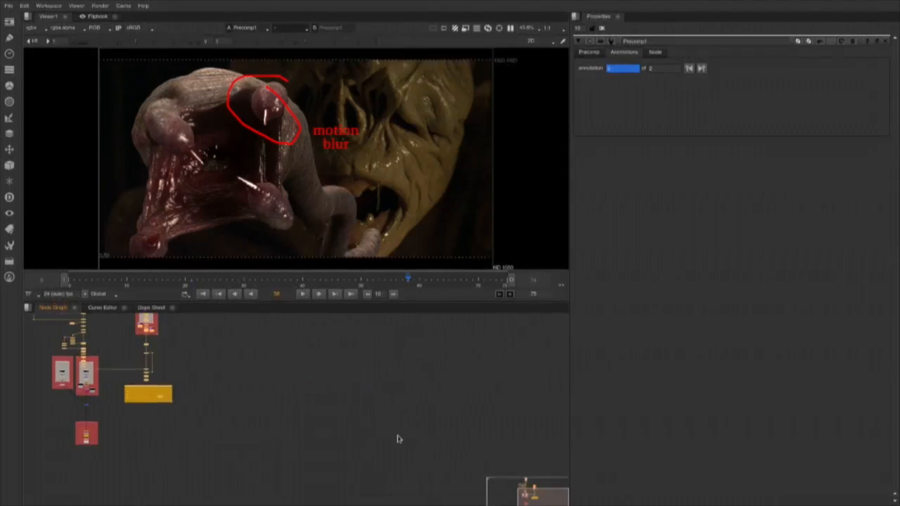
{"action": "key", "text": "ctrl+z"}
{"action": "left_click_drag", "start_coordinate": [388, 409], "coordinate": [296, 396]}
{"action": "right_click", "coordinate": [294, 379]}
{"action": "left_click", "coordinate": [335, 382]}
{"action": "scroll", "coordinate": [215, 430], "scroll_direction": "down", "scroll_amount": 3}
{"action": "left_click_drag", "start_coordinate": [215, 430], "coordinate": [272, 441]}
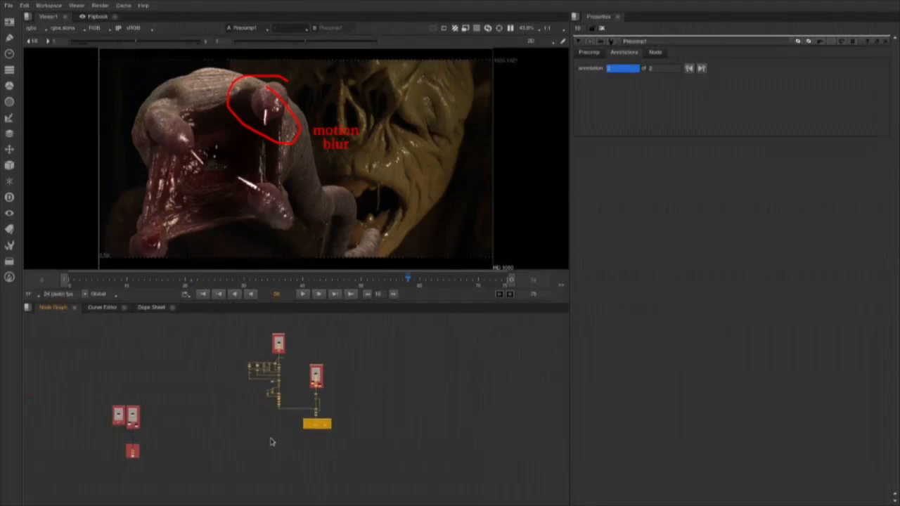
Move the Shh_FF_Shot_0220_Render group beneath the New Motion Blur 2.0 backdrop and connect it to the MotionBlur1 node.
{"action": "left_click_drag", "start_coordinate": [255, 485], "coordinate": [125, 439]}
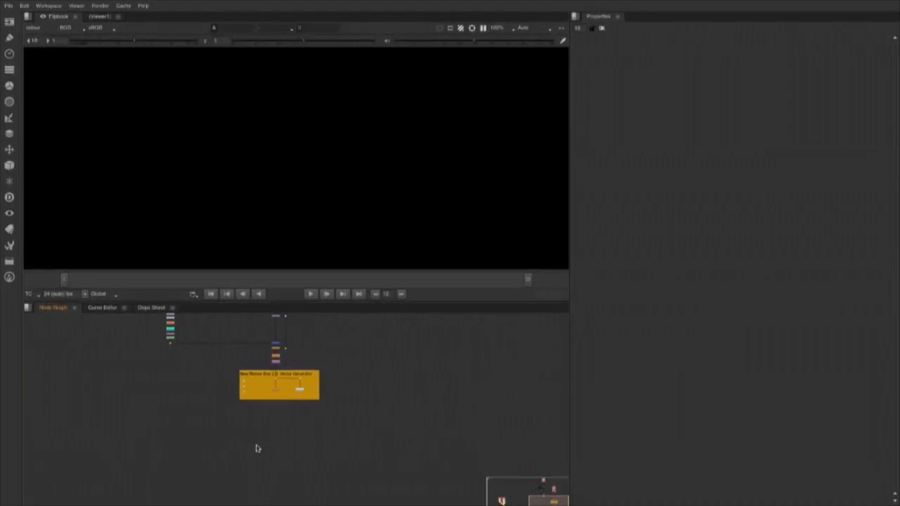
{"action": "scroll", "coordinate": [257, 448], "scroll_direction": "up", "scroll_amount": 3}
{"action": "left_click_drag", "start_coordinate": [360, 399], "coordinate": [235, 410]}
{"action": "key", "text": "ctrl+v"}
{"action": "scroll", "coordinate": [275, 422], "scroll_direction": "up", "scroll_amount": 3}
{"action": "left_click_drag", "start_coordinate": [224, 354], "coordinate": [223, 341]}
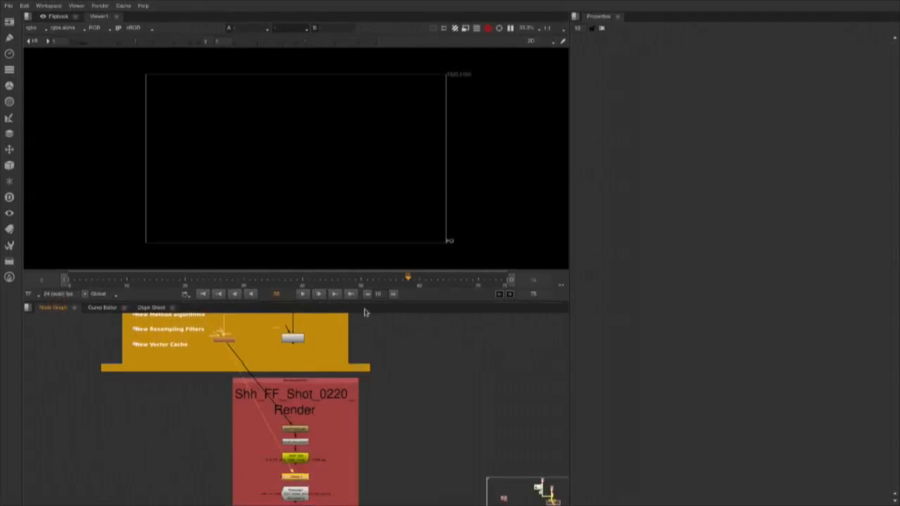
Open the MotionBlur1 node's properties and examine its shutter, Method and Resampling settings alongside the blurred frame in Viewer1.
{"action": "scroll", "coordinate": [240, 348], "scroll_direction": "up", "scroll_amount": 1}
{"action": "left_click_drag", "start_coordinate": [319, 362], "coordinate": [339, 440]}
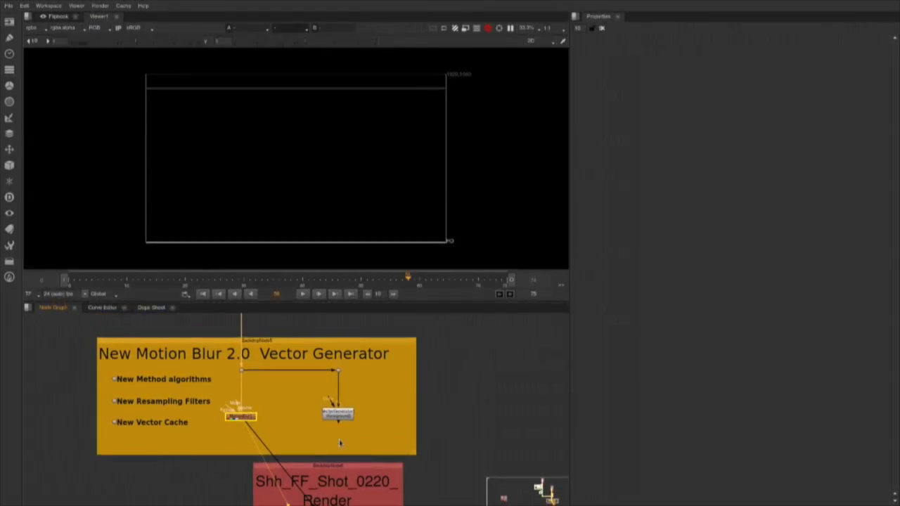
{"action": "scroll", "coordinate": [331, 439], "scroll_direction": "up", "scroll_amount": 1}
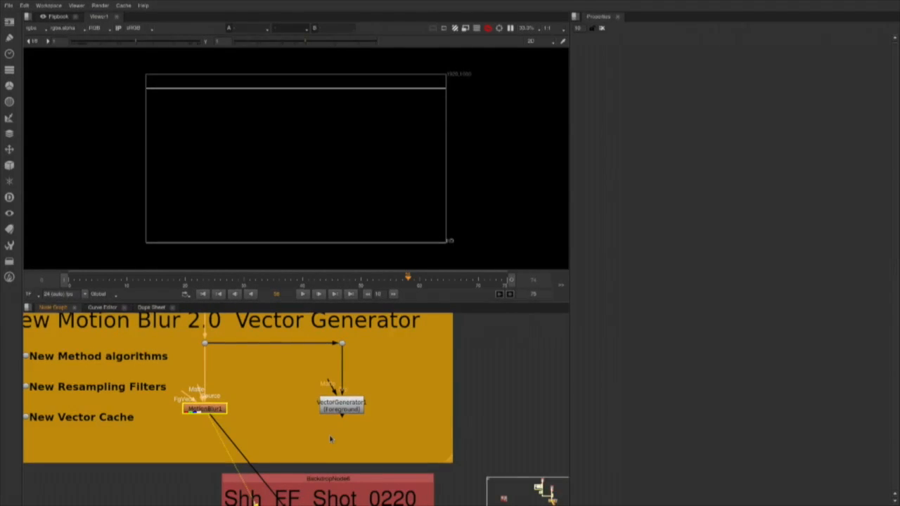
{"action": "double_click", "coordinate": [205, 409]}
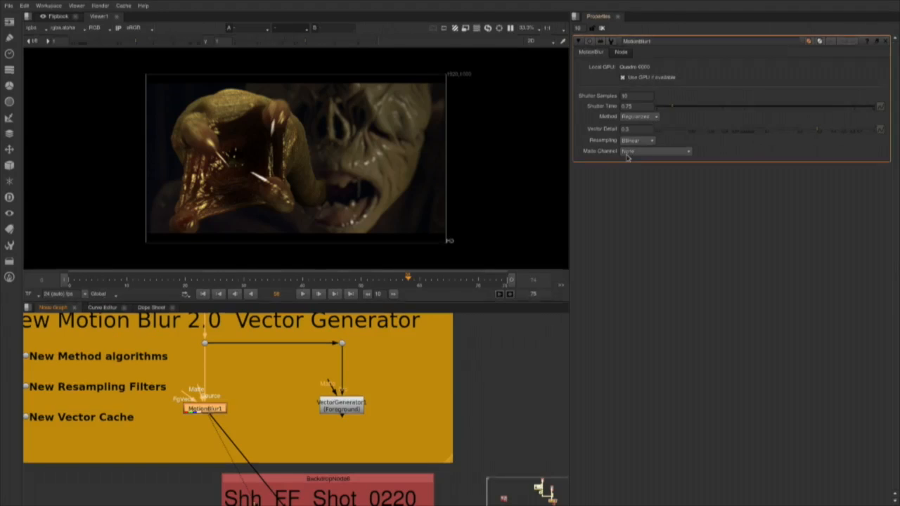
{"action": "scroll", "coordinate": [424, 75], "scroll_direction": "up", "scroll_amount": 1}
{"action": "left_click_drag", "start_coordinate": [256, 172], "coordinate": [284, 159]}
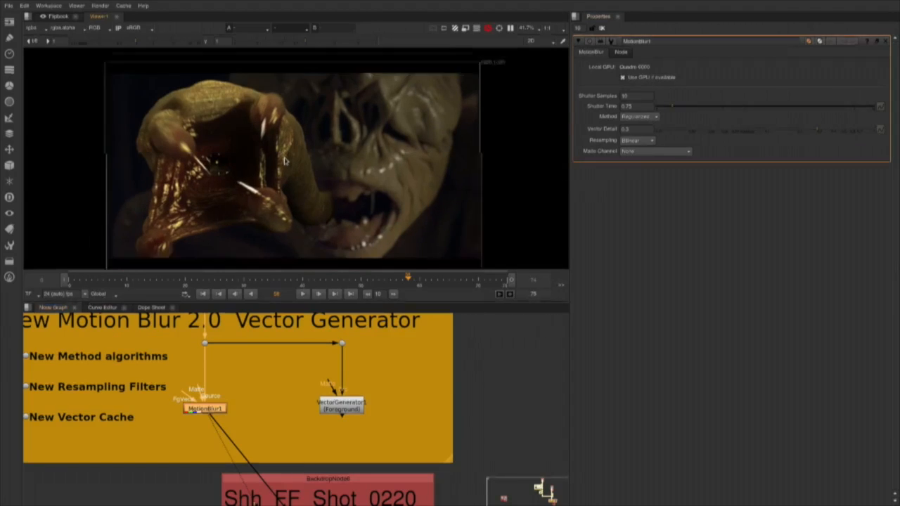
{"action": "scroll", "coordinate": [240, 422], "scroll_direction": "up", "scroll_amount": 2}
{"action": "left_click_drag", "start_coordinate": [241, 422], "coordinate": [400, 469]}
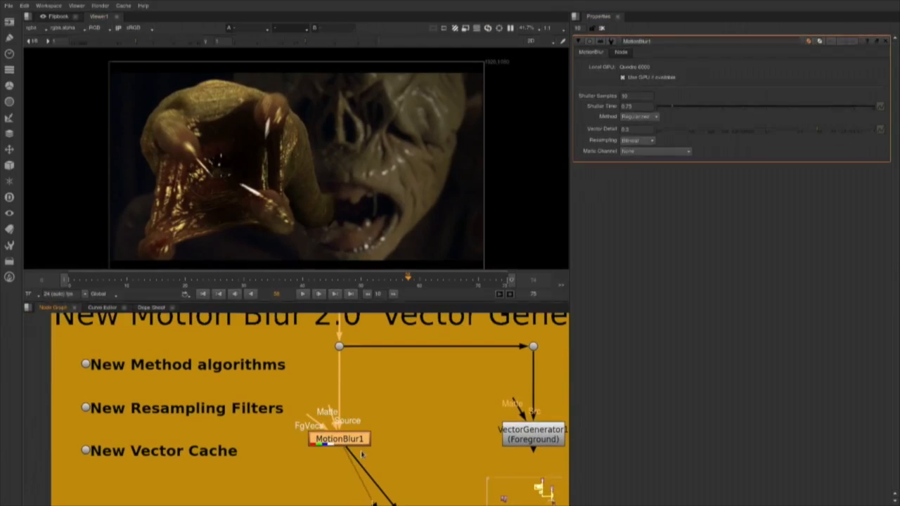
{"action": "scroll", "coordinate": [145, 373], "scroll_direction": "down", "scroll_amount": 1}
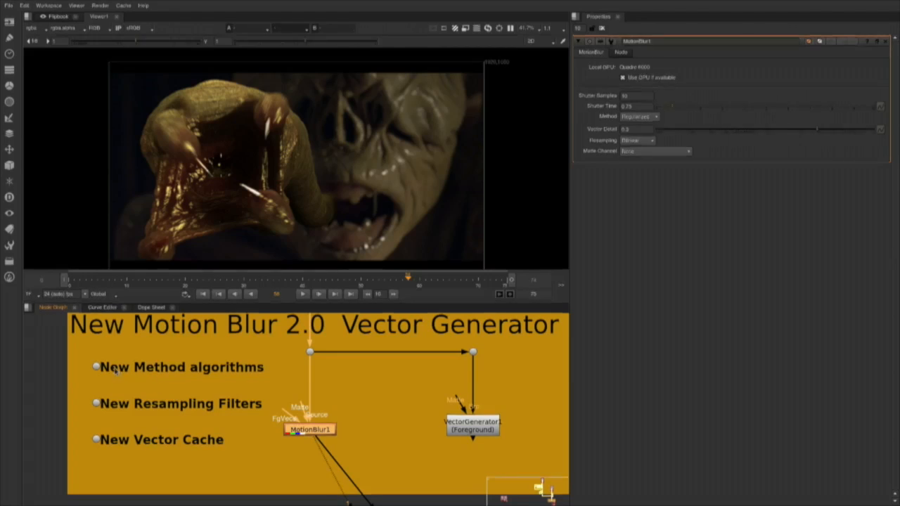
{"action": "left_click", "coordinate": [653, 117]}
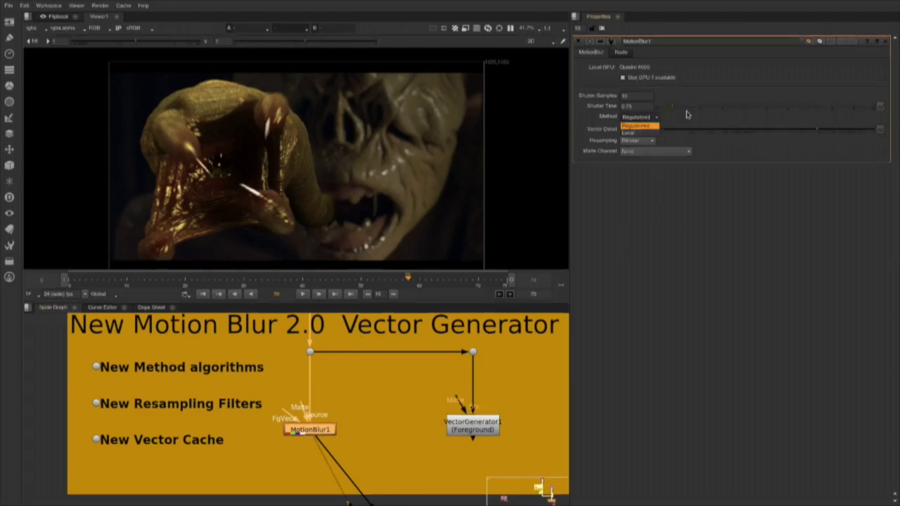
{"action": "left_click", "coordinate": [689, 114]}
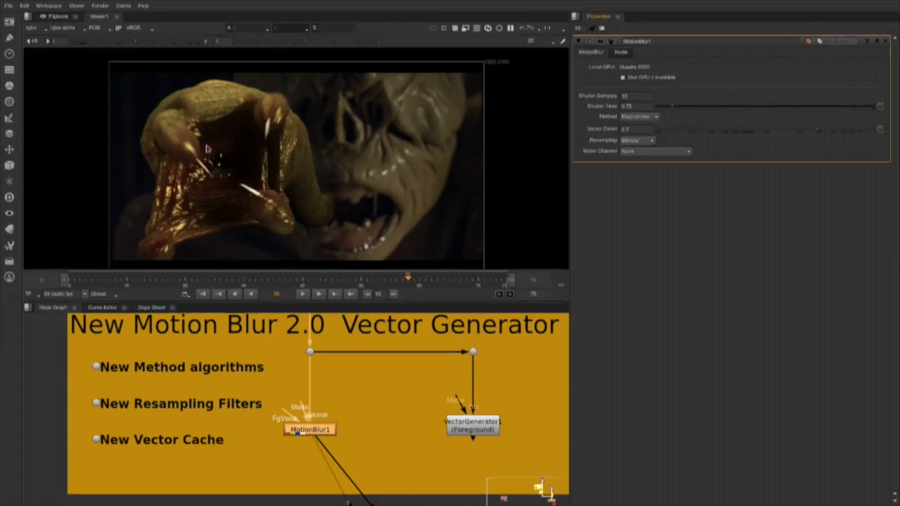
Save the script as new comp version Shh_FF_Shot_0220_comp_v02.nk and switch to Nuke Studio.
{"action": "left_click", "coordinate": [9, 7]}
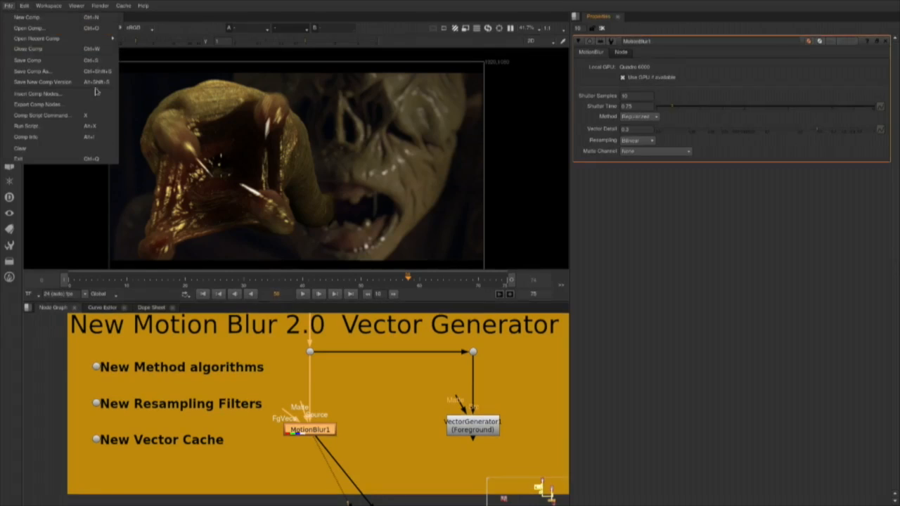
{"action": "left_click", "coordinate": [28, 82]}
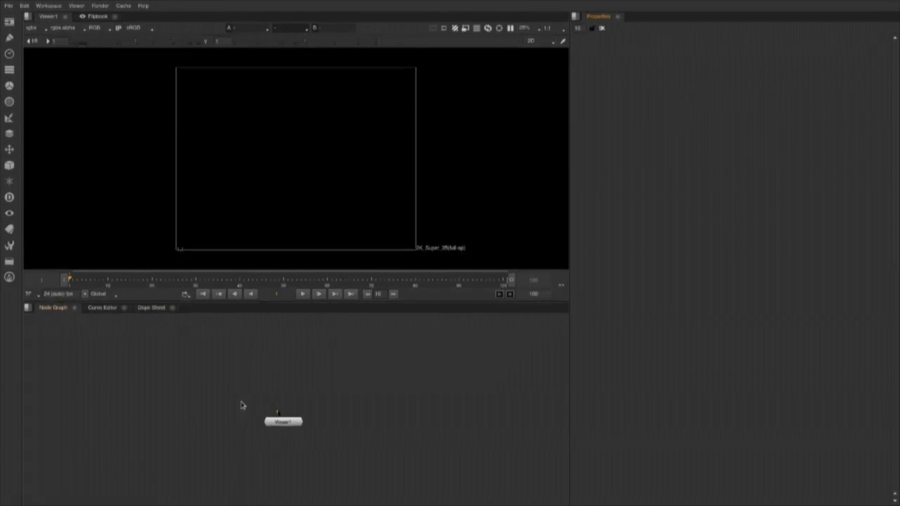
{"action": "key", "text": "ctrl+q"}
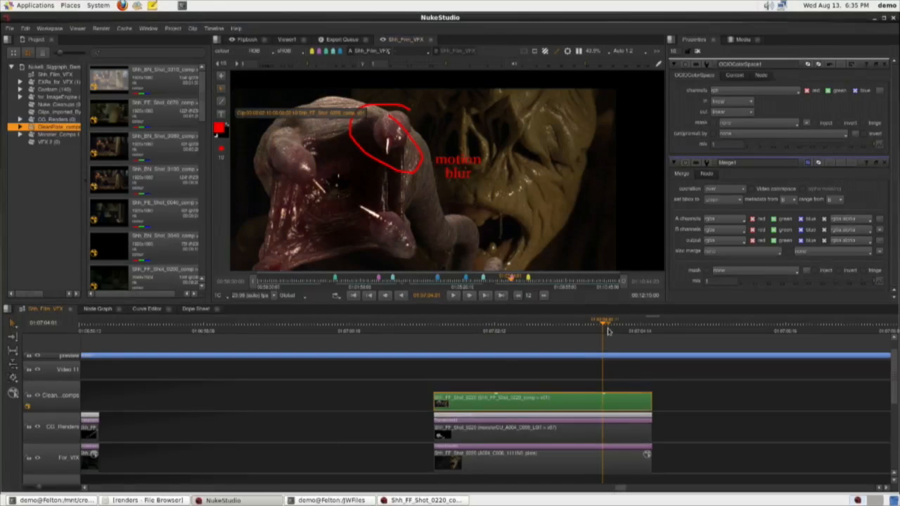
Scan for new versions of the Shh_FF_Shot_0220 comp clip and version it up to v02.
{"action": "left_click_drag", "start_coordinate": [603, 325], "coordinate": [582, 325]}
{"action": "right_click", "coordinate": [511, 401]}
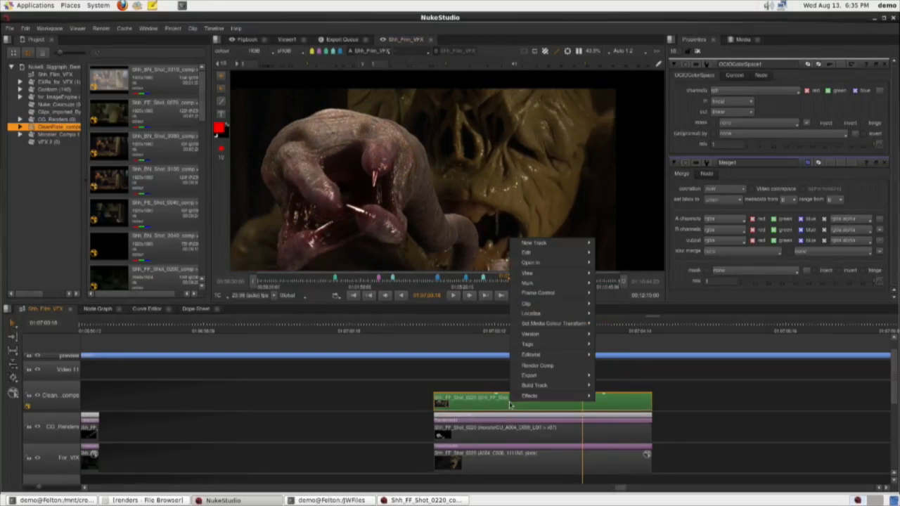
{"action": "mouse_move", "coordinate": [549, 378]}
{"action": "mouse_move", "coordinate": [561, 336]}
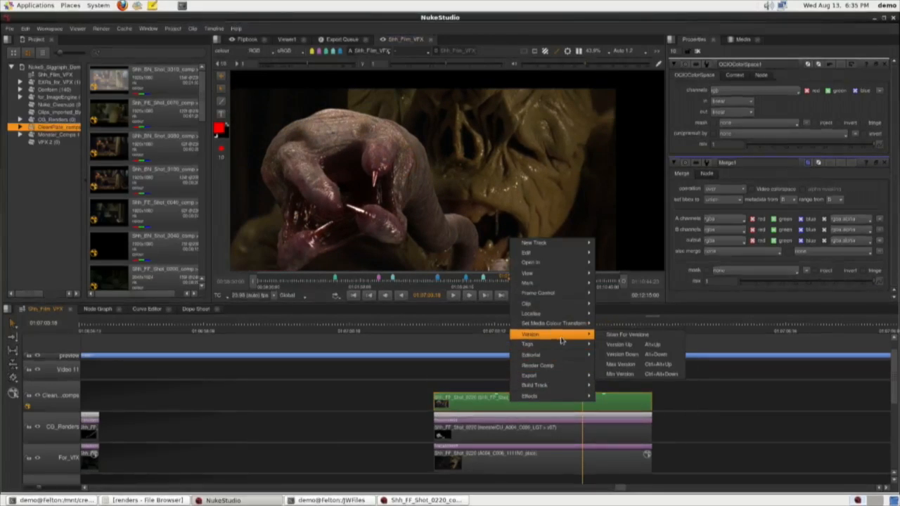
{"action": "left_click", "coordinate": [631, 338]}
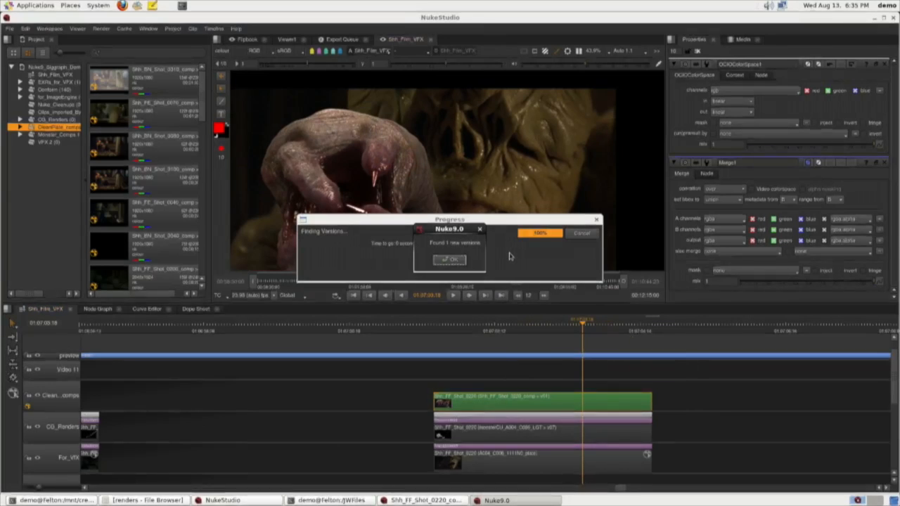
{"action": "left_click", "coordinate": [460, 259]}
{"action": "key", "text": "alt+Up"}
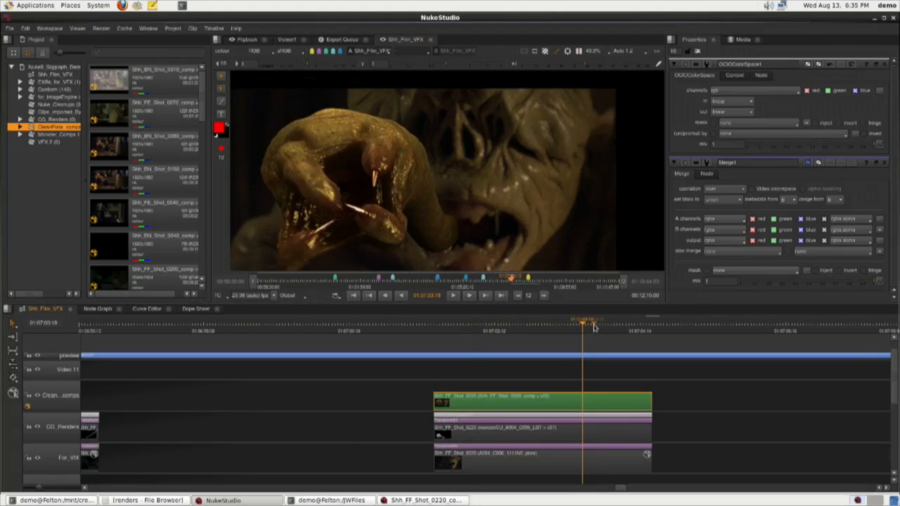
Play back the updated Shh_FF_Shot_0220 comp on the timeline and park the playhead at 01:07:04:02.
{"action": "left_click_drag", "start_coordinate": [584, 320], "coordinate": [382, 332]}
{"action": "key", "text": "l"}
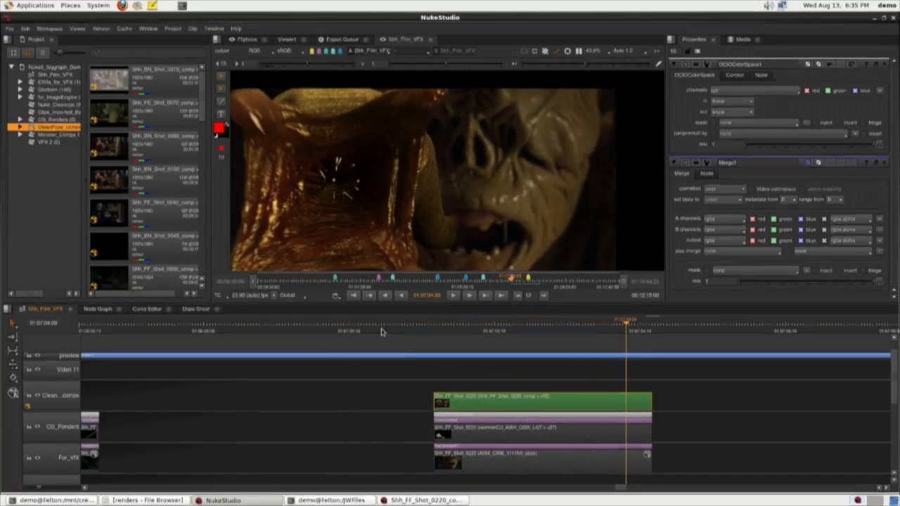
{"action": "left_click_drag", "start_coordinate": [628, 325], "coordinate": [605, 323]}
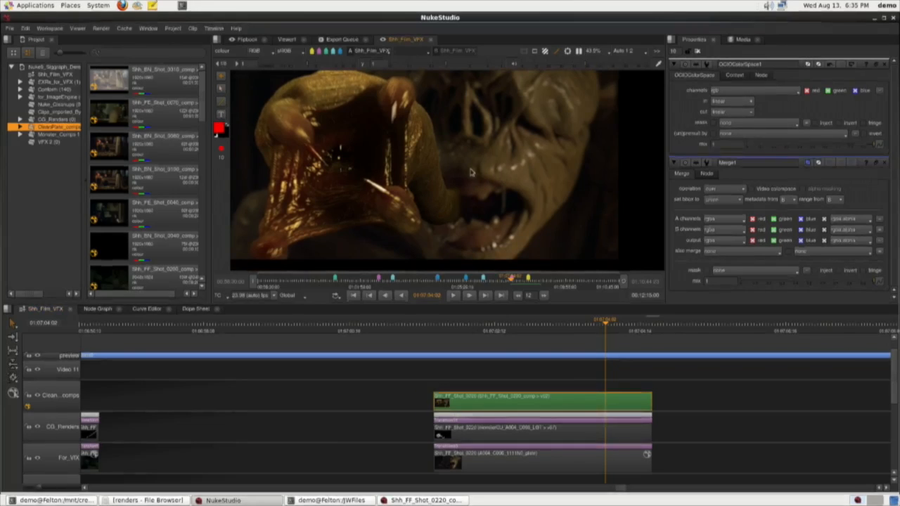
Circle the lower finger and mouth in red and place the note "are you serious / not good enough" beside the circle.
{"action": "mouse_move", "coordinate": [450, 161]}
{"action": "left_mouse_down"}
{"action": "mouse_move", "coordinate": [382, 191]}
{"action": "mouse_move", "coordinate": [441, 261]}
{"action": "mouse_move", "coordinate": [499, 173]}
{"action": "mouse_move", "coordinate": [416, 152]}
{"action": "left_mouse_up"}
{"action": "left_click", "coordinate": [221, 113]}
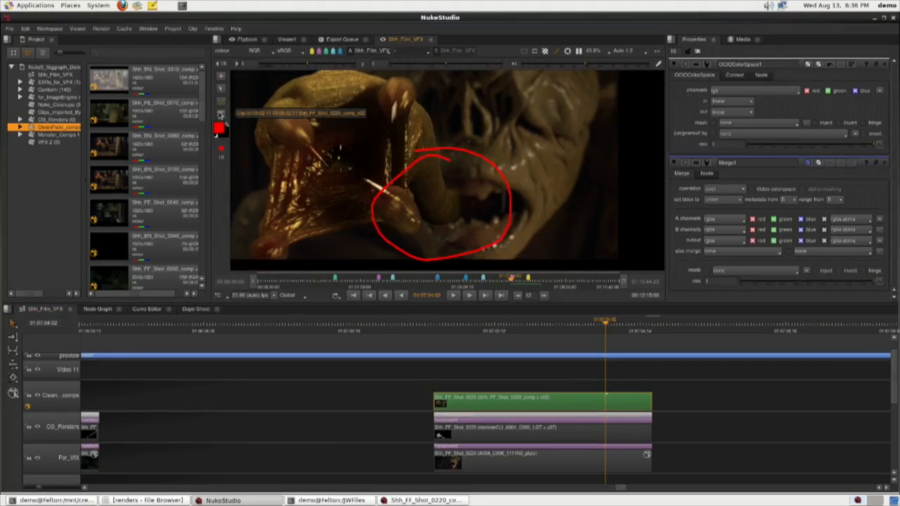
{"action": "left_click", "coordinate": [453, 116]}
{"action": "type", "text": "are you serious"}
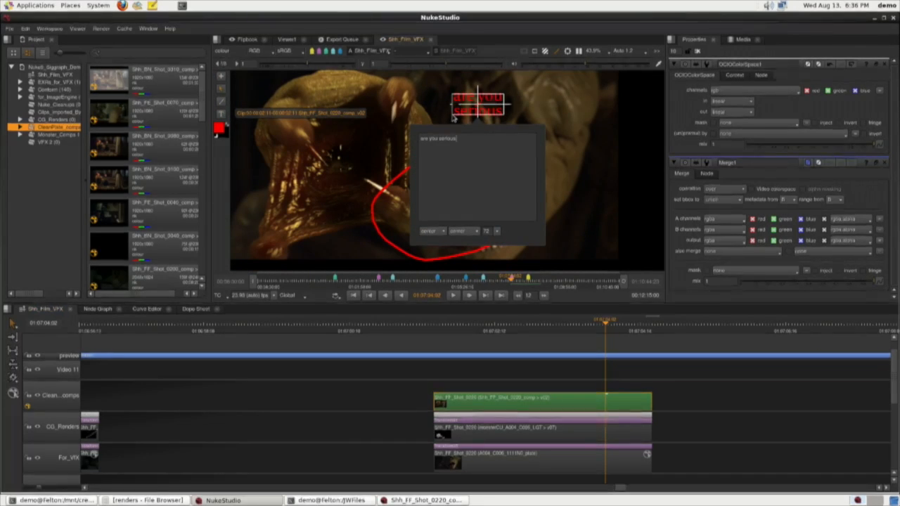
{"action": "key", "text": "Return"}
{"action": "type", "text": "not good enough"}
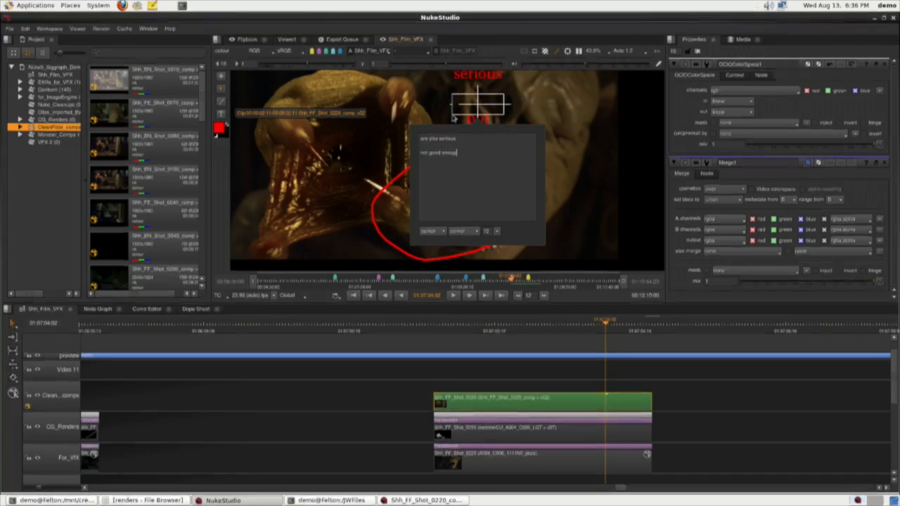
{"action": "left_click", "coordinate": [475, 104]}
{"action": "left_click_drag", "start_coordinate": [475, 104], "coordinate": [553, 203]}
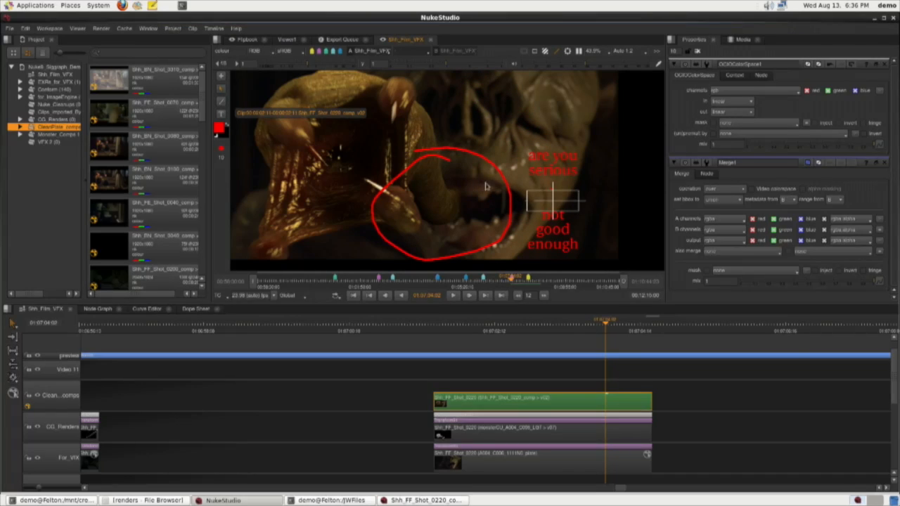
Export the new annotations on the Shh_FF_Shot_0220 v02 comp clip for its Nuke script.
{"action": "right_click", "coordinate": [556, 406]}
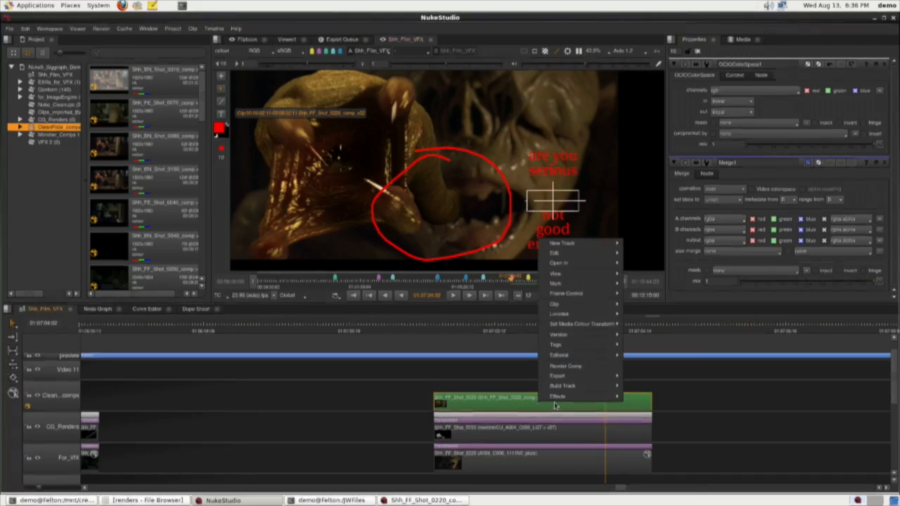
{"action": "mouse_move", "coordinate": [587, 386]}
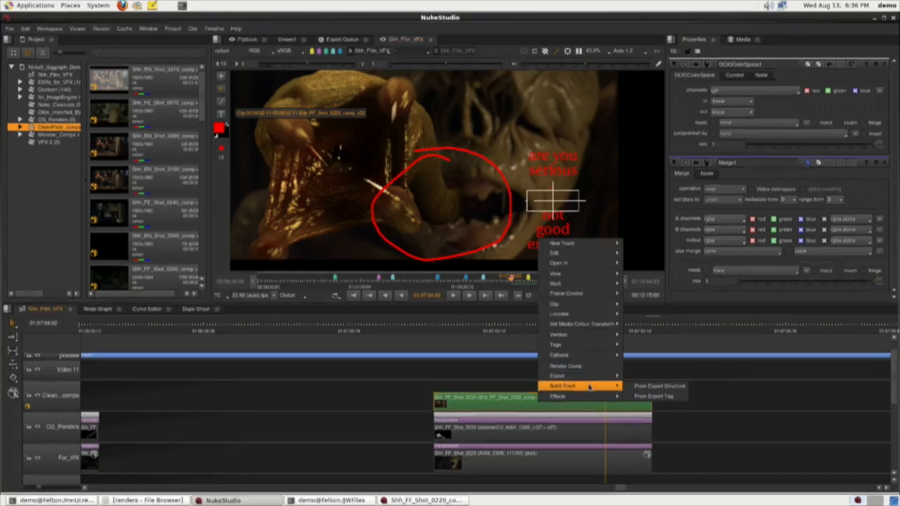
{"action": "mouse_move", "coordinate": [602, 356]}
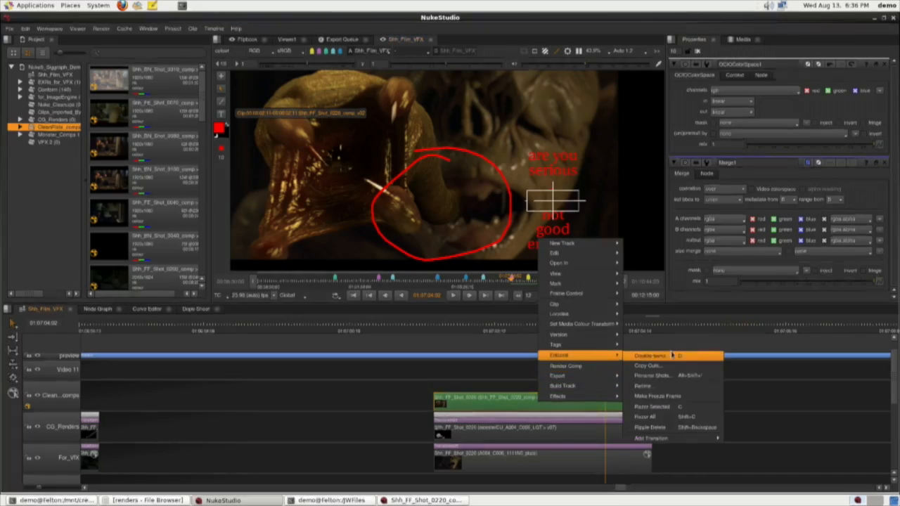
{"action": "left_click", "coordinate": [663, 398]}
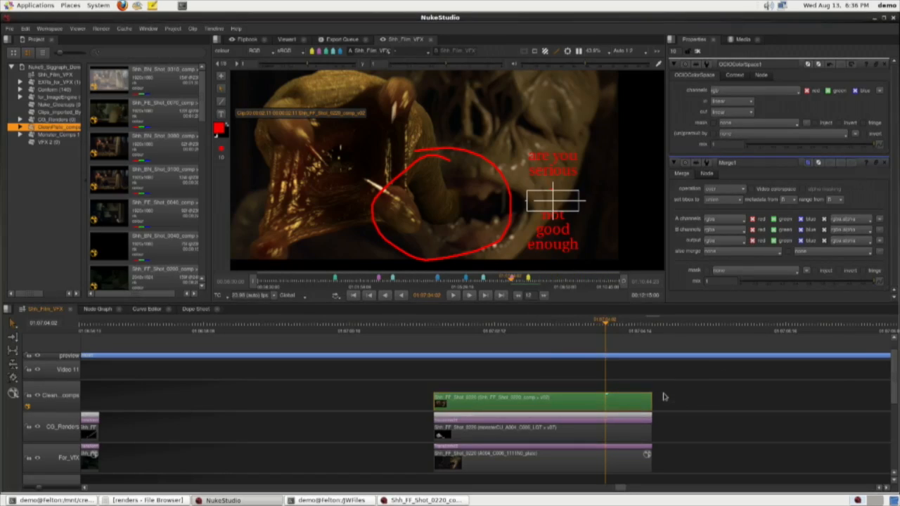
Switch to the NukeX session with Shh_FF_Shot_0220_comp_v02.nk and connect the Precomp1 annotations node to Viewer1.
{"action": "key", "text": "alt+Tab"}
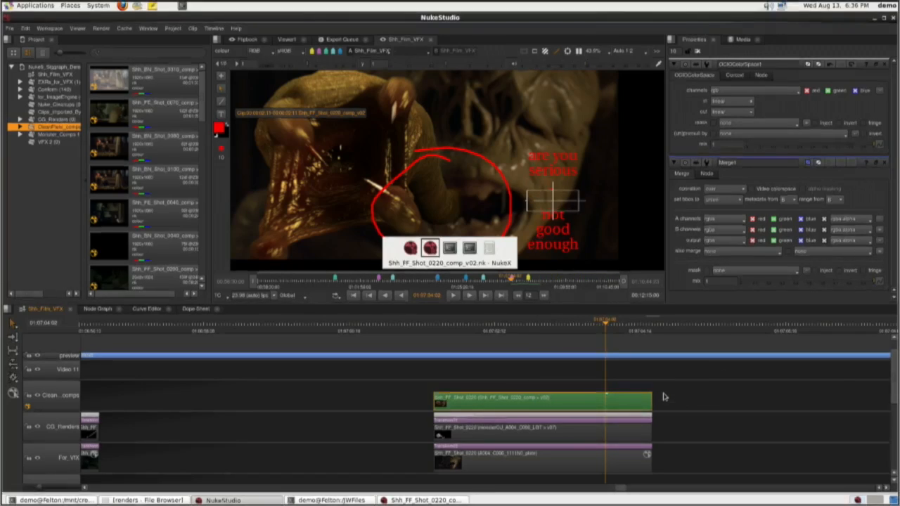
{"action": "left_click_drag", "start_coordinate": [459, 452], "coordinate": [411, 330]}
{"action": "left_click_drag", "start_coordinate": [415, 457], "coordinate": [360, 333]}
{"action": "scroll", "coordinate": [361, 457], "scroll_direction": "up", "scroll_amount": 2}
{"action": "left_click_drag", "start_coordinate": [376, 484], "coordinate": [368, 406]}
{"action": "left_click", "coordinate": [350, 436]}
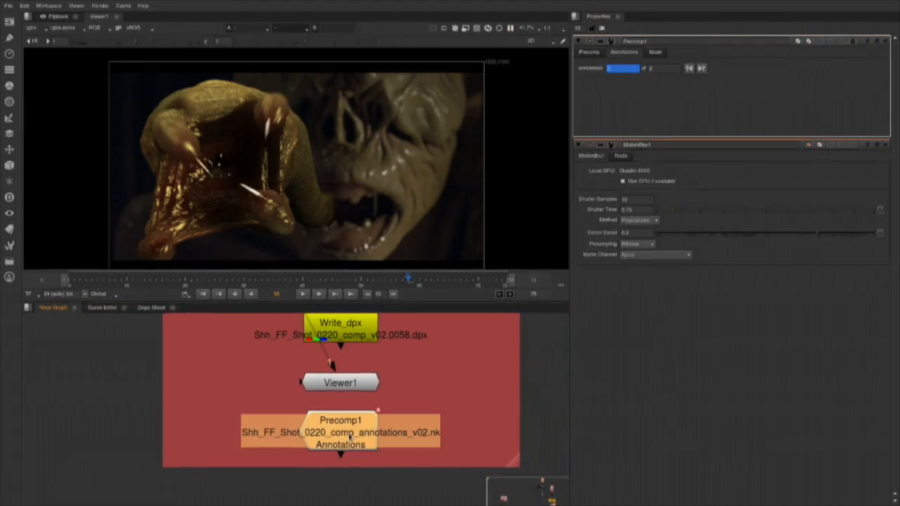
{"action": "key", "text": "1"}
Version the Precomp1 annotations node up to v03 and jump to its next annotation.
{"action": "left_click", "coordinate": [685, 129]}
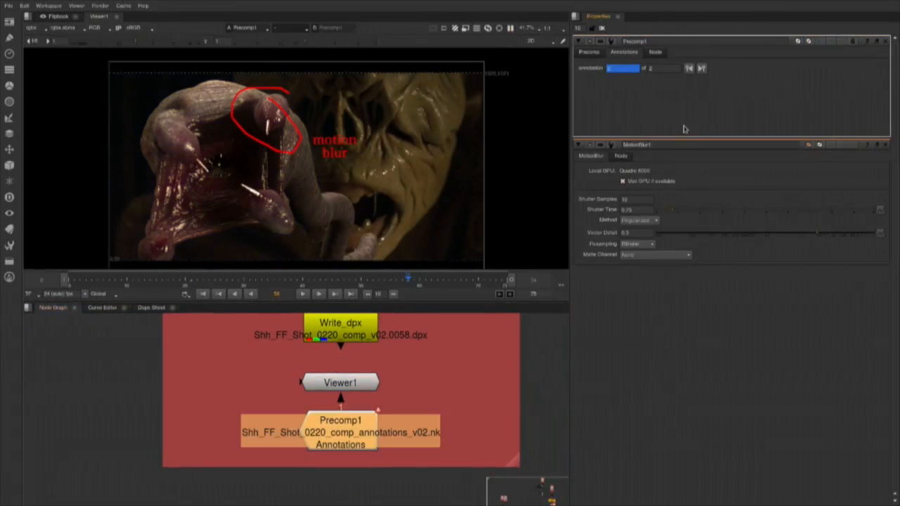
{"action": "key", "text": "alt+Up"}
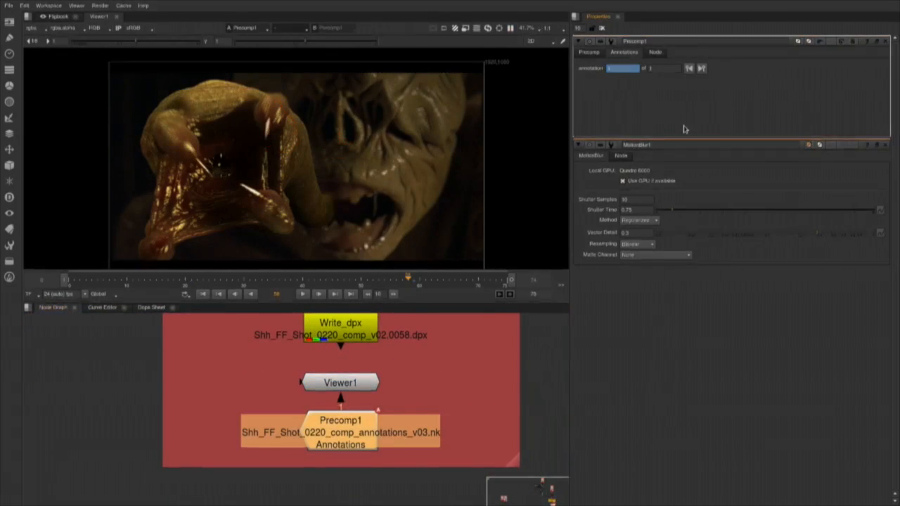
{"action": "left_click", "coordinate": [702, 68]}
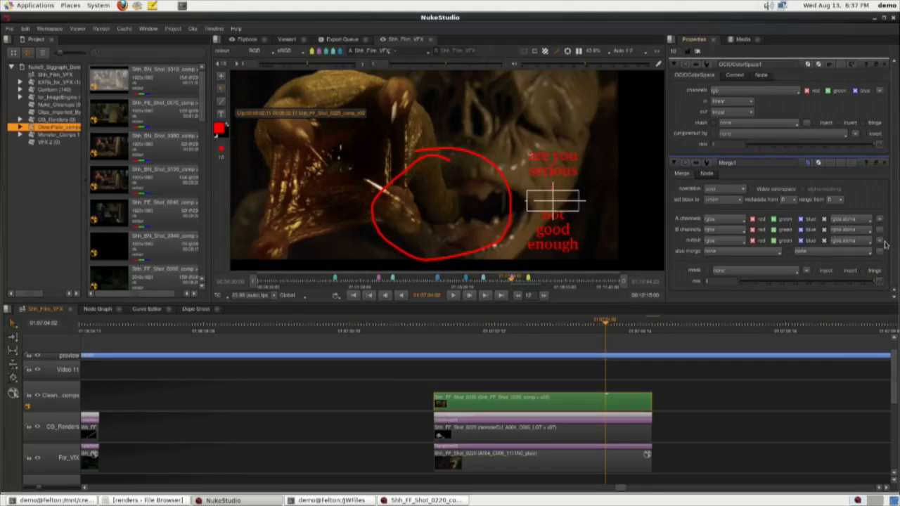
Copy the two graded clips on either side of Shh_FF_Shot_0220 from the timeline and paste them into the NukeX node graph.
{"action": "scroll", "coordinate": [367, 417], "scroll_direction": "down", "scroll_amount": 6}
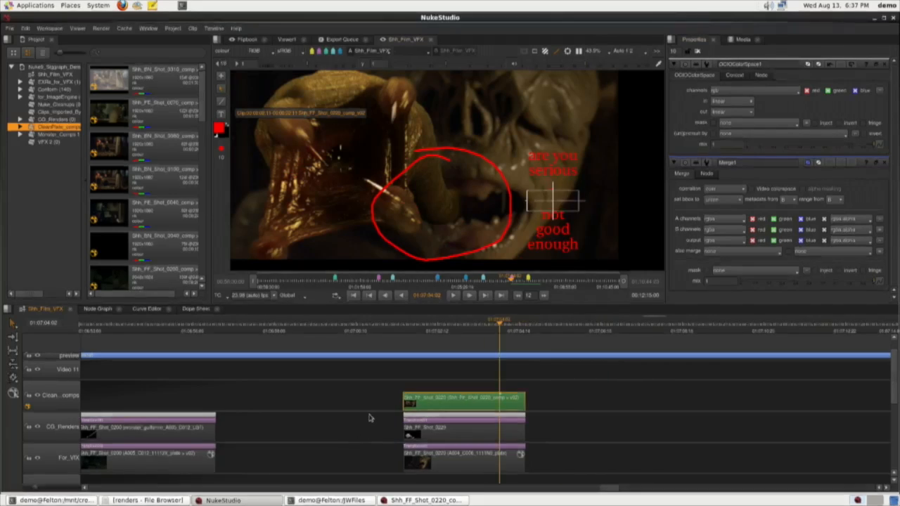
{"action": "scroll", "coordinate": [814, 423], "scroll_direction": "down", "scroll_amount": 3}
{"action": "left_click_drag", "start_coordinate": [273, 415], "coordinate": [326, 458]}
{"action": "left_click", "coordinate": [453, 428], "text": "shift"}
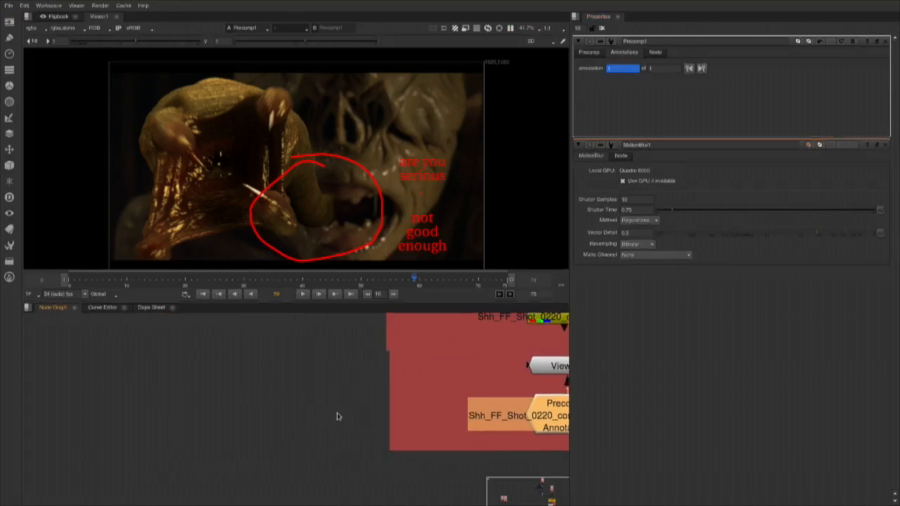
{"action": "left_click_drag", "start_coordinate": [339, 417], "coordinate": [351, 419]}
{"action": "left_click", "coordinate": [187, 374]}
{"action": "key", "text": "ctrl+v"}
Space the two pasted plate Read nodes apart beside the red backdrop to leave room between them.
{"action": "left_click", "coordinate": [295, 410]}
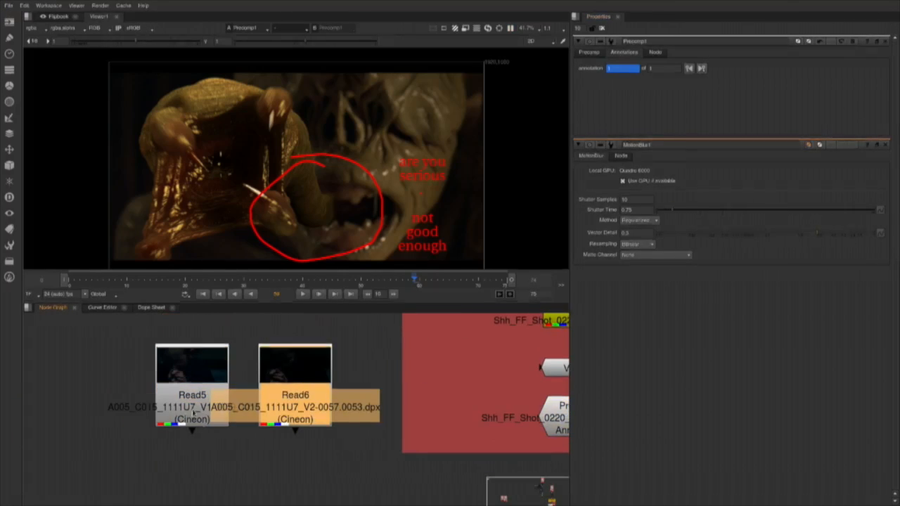
{"action": "left_click_drag", "start_coordinate": [192, 413], "coordinate": [90, 417]}
{"action": "left_click", "coordinate": [224, 443]}
{"action": "left_click_drag", "start_coordinate": [325, 413], "coordinate": [316, 418]}
{"action": "left_click_drag", "start_coordinate": [358, 460], "coordinate": [214, 491]}
Add a Read node for the Shh_FF_Shot_0220_comp_v02 dpx render and move it between the two graded plate reads.
{"action": "left_click", "coordinate": [451, 337]}
{"action": "key", "text": "r"}
{"action": "left_click", "coordinate": [477, 237]}
{"action": "double_click", "coordinate": [477, 237]}
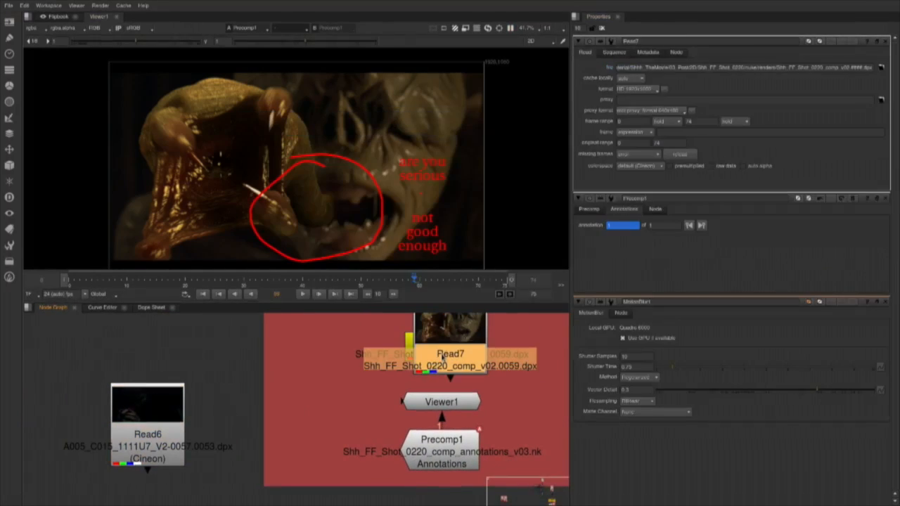
{"action": "key", "text": "Delete"}
{"action": "left_click_drag", "start_coordinate": [220, 425], "coordinate": [389, 391]}
{"action": "key", "text": "ctrl+v"}
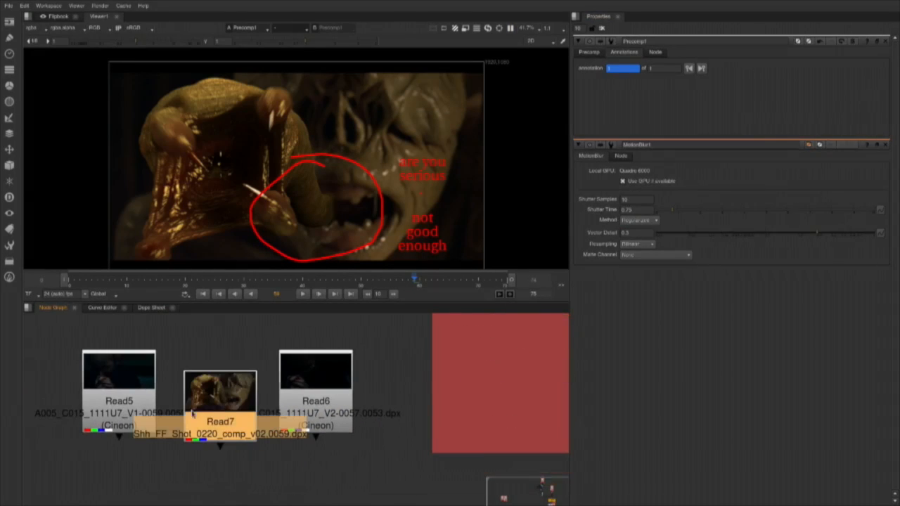
Join the three Read nodes with an AppendClip node in cut order and place it beneath them.
{"action": "left_click", "coordinate": [202, 423]}
{"action": "key", "text": "Tab"}
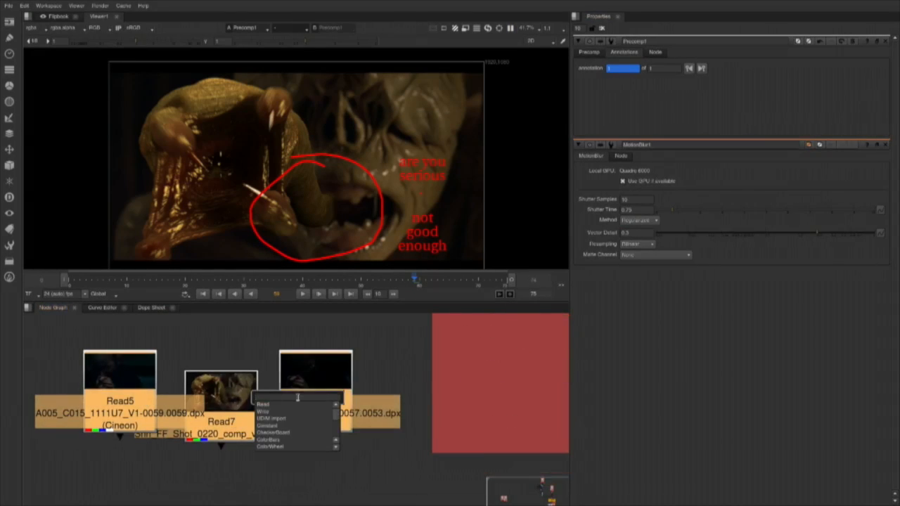
{"action": "type", "text": "App"}
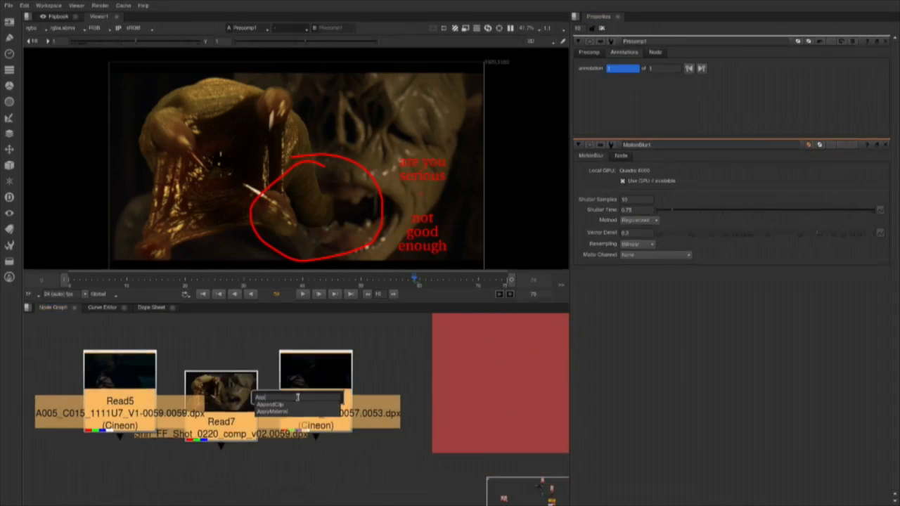
{"action": "key", "text": "Return"}
{"action": "left_click_drag", "start_coordinate": [341, 456], "coordinate": [243, 494]}
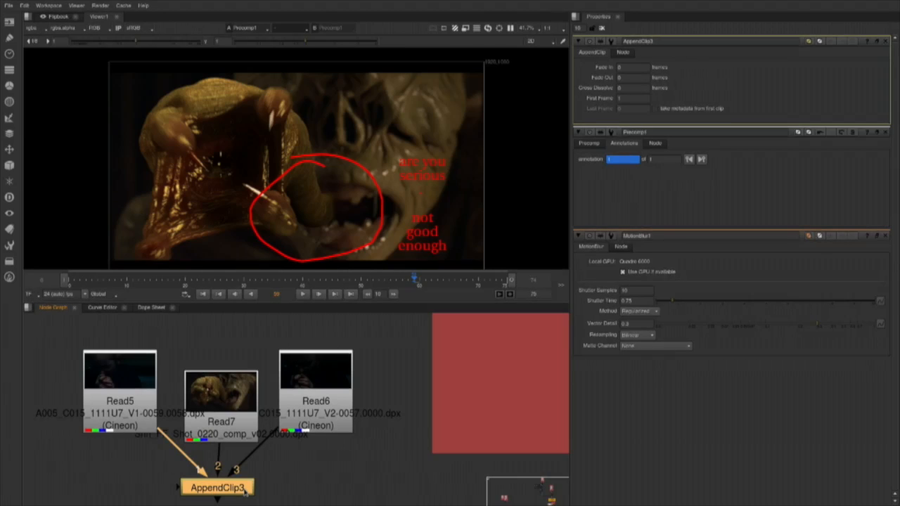
Flipbook the appended clips, then play and scrub the result to review the comp in context of the cut.
{"action": "key", "text": "alt+f"}
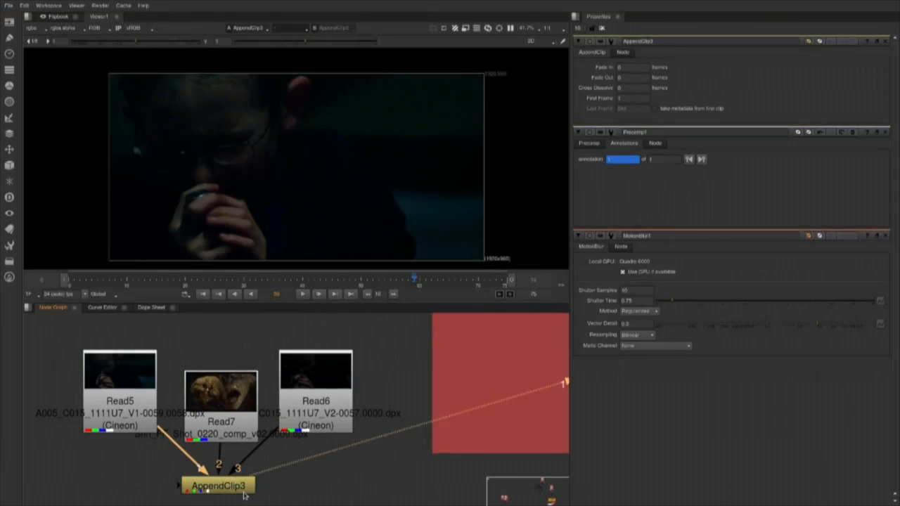
{"action": "left_click", "coordinate": [442, 319]}
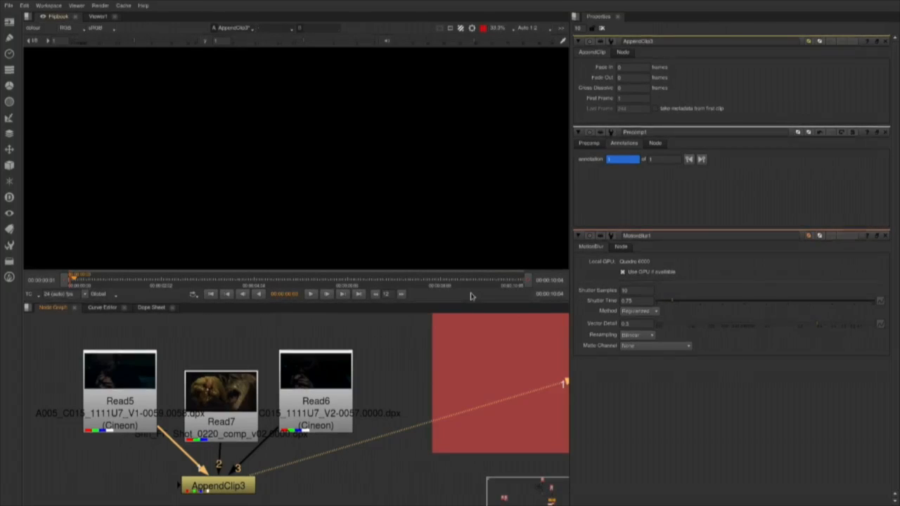
{"action": "left_click", "coordinate": [99, 294]}
{"action": "left_click", "coordinate": [105, 315]}
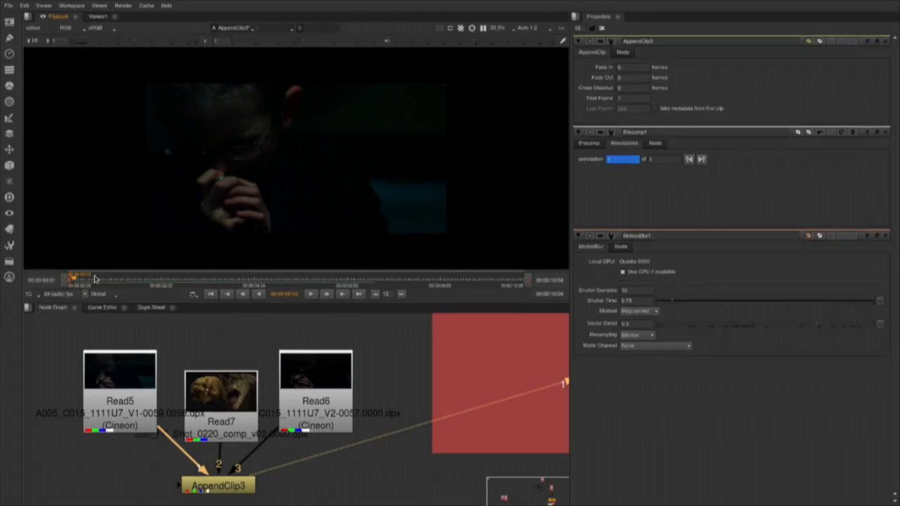
{"action": "key", "text": "l"}
{"action": "left_click", "coordinate": [310, 294]}
{"action": "left_click", "coordinate": [187, 280]}
{"action": "left_click_drag", "start_coordinate": [229, 279], "coordinate": [301, 280]}
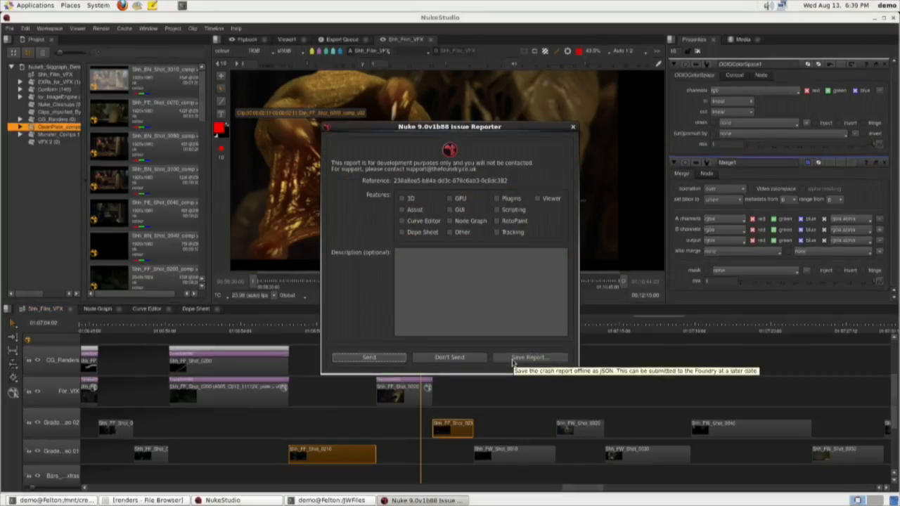
Dismiss the Nuke issue report without sending it and scrub through Shh_FF_Shot_0220 on the Nuke Studio timeline.
{"action": "left_click", "coordinate": [459, 357]}
{"action": "left_click_drag", "start_coordinate": [444, 317], "coordinate": [403, 321]}
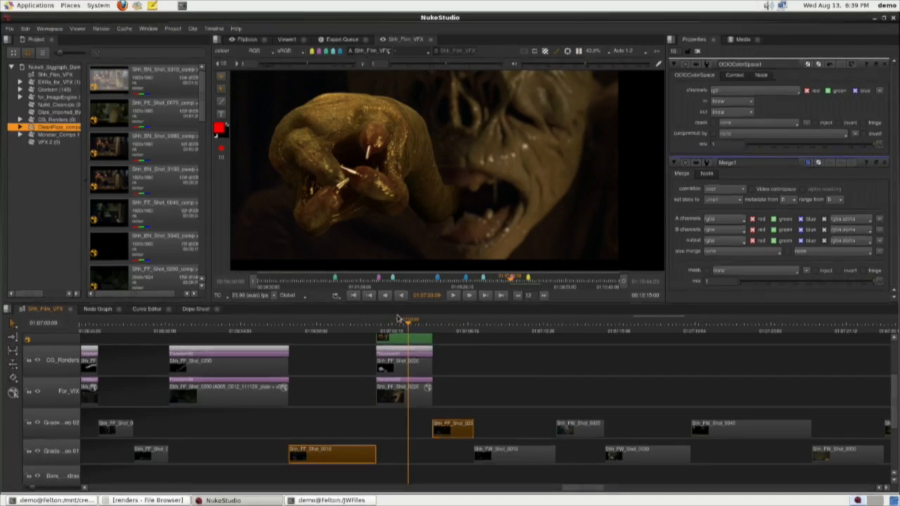
{"action": "left_click_drag", "start_coordinate": [410, 320], "coordinate": [391, 321]}
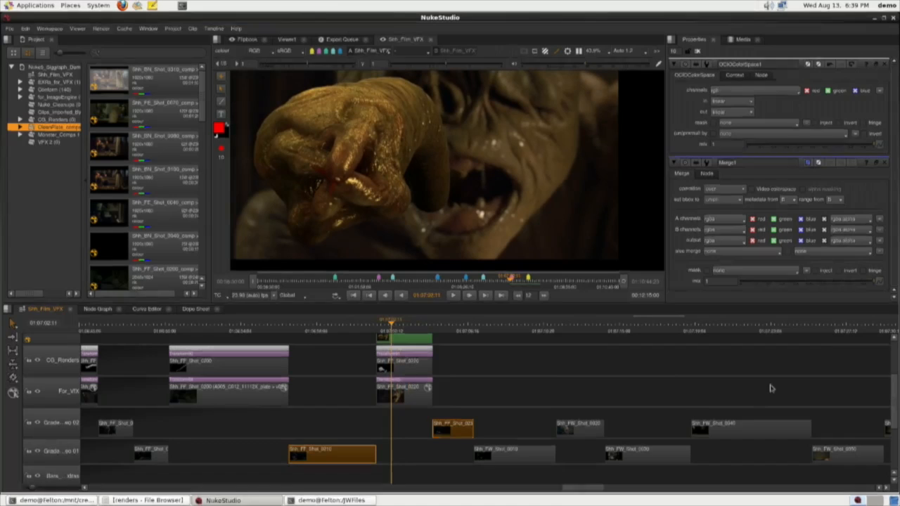
Select the For_VFX plates of Shh_FF_Shot_0200, Shh_FF_Shot_0170 and the shot before, and build their comp track from the export tag.
{"action": "scroll", "coordinate": [892, 411], "scroll_direction": "up", "scroll_amount": 2}
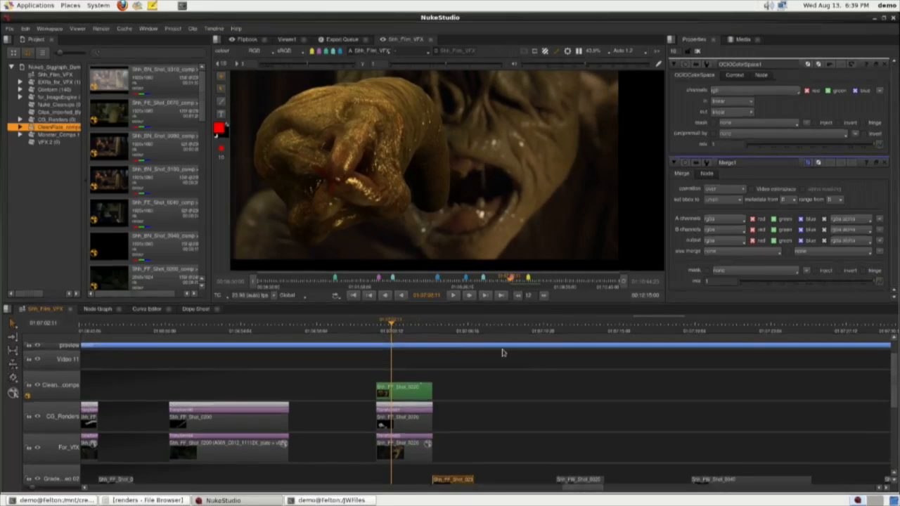
{"action": "left_click", "coordinate": [255, 333]}
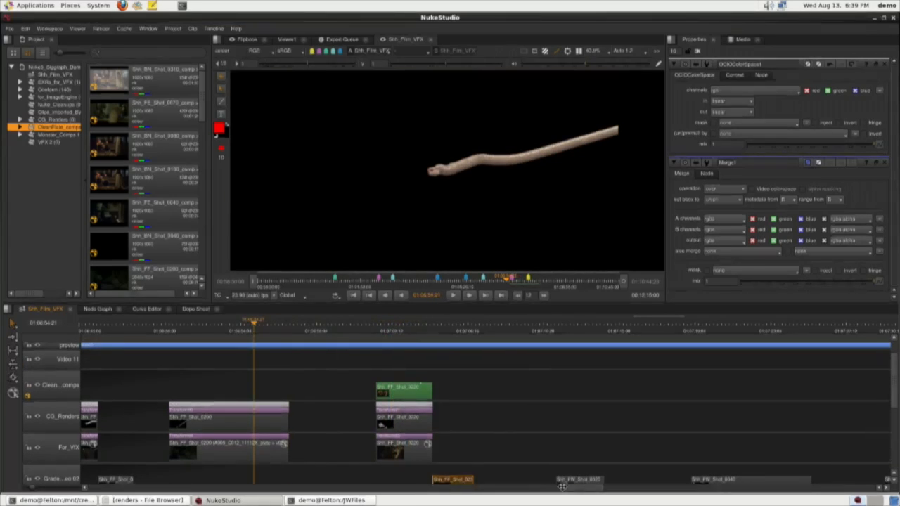
{"action": "left_click_drag", "start_coordinate": [593, 487], "coordinate": [574, 487]}
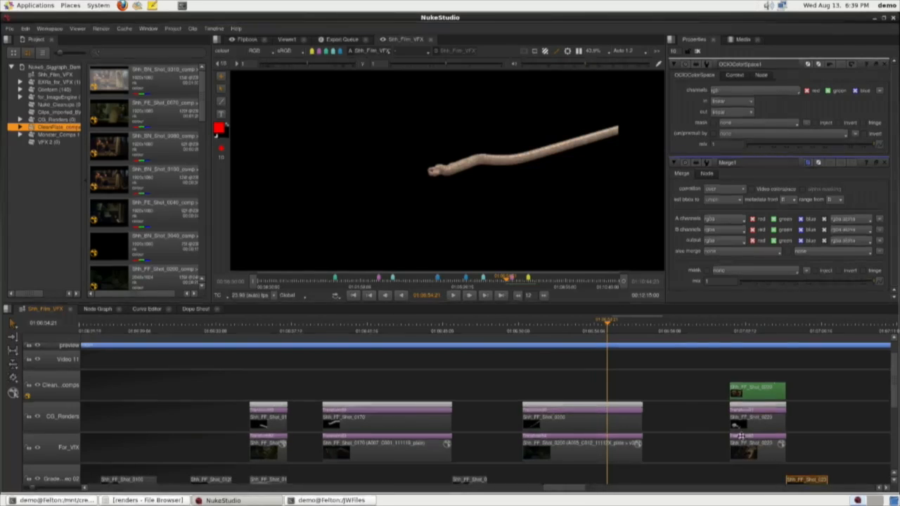
{"action": "right_click", "coordinate": [581, 457]}
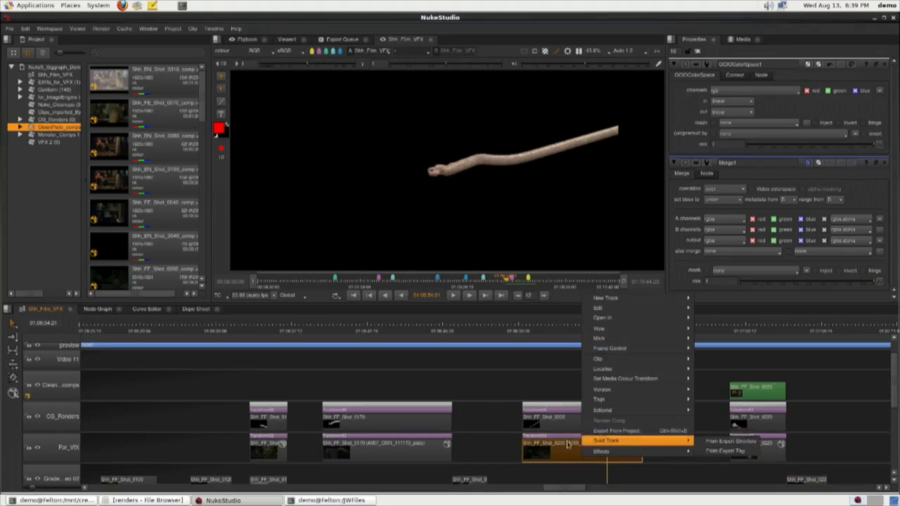
{"action": "mouse_move", "coordinate": [649, 453]}
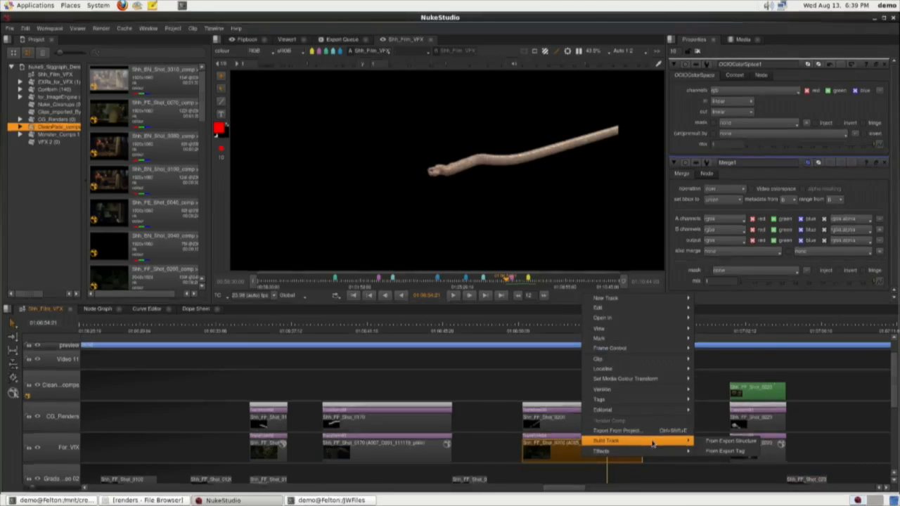
{"action": "left_click", "coordinate": [576, 450]}
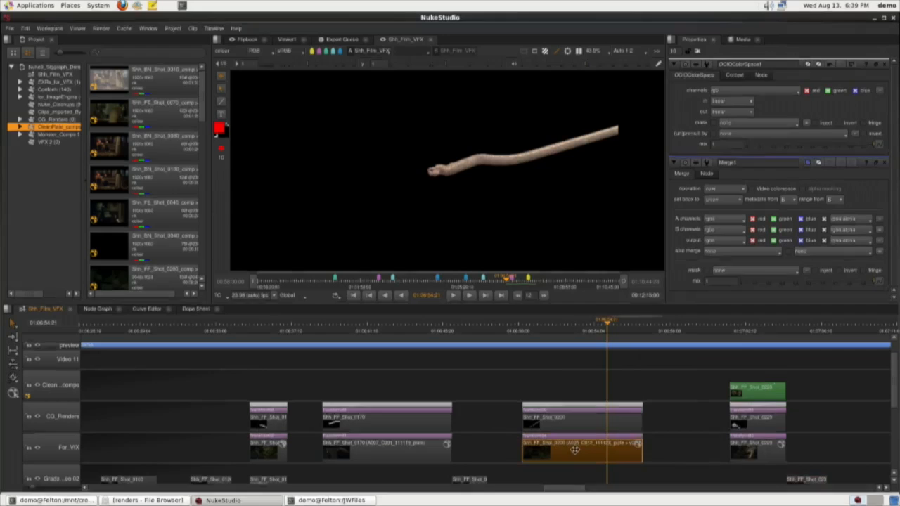
{"action": "left_click_drag", "start_coordinate": [698, 460], "coordinate": [577, 463]}
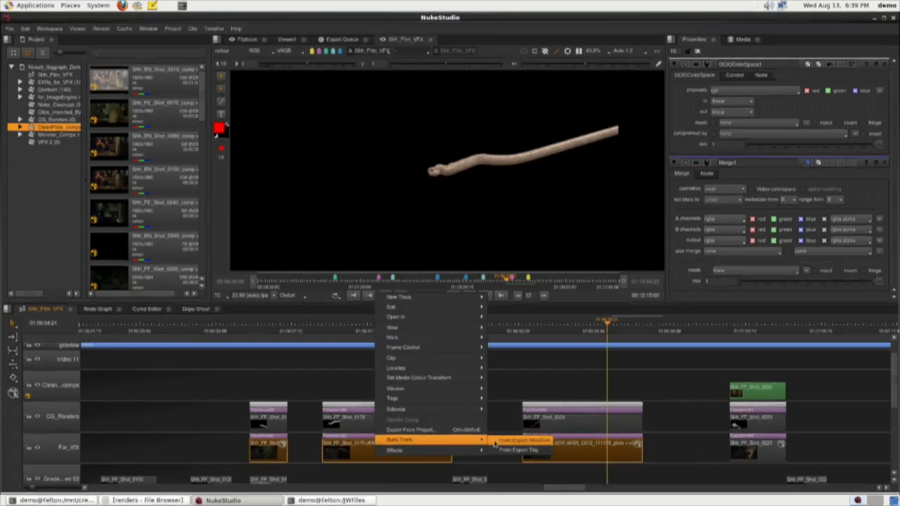
{"action": "left_click", "coordinate": [503, 454]}
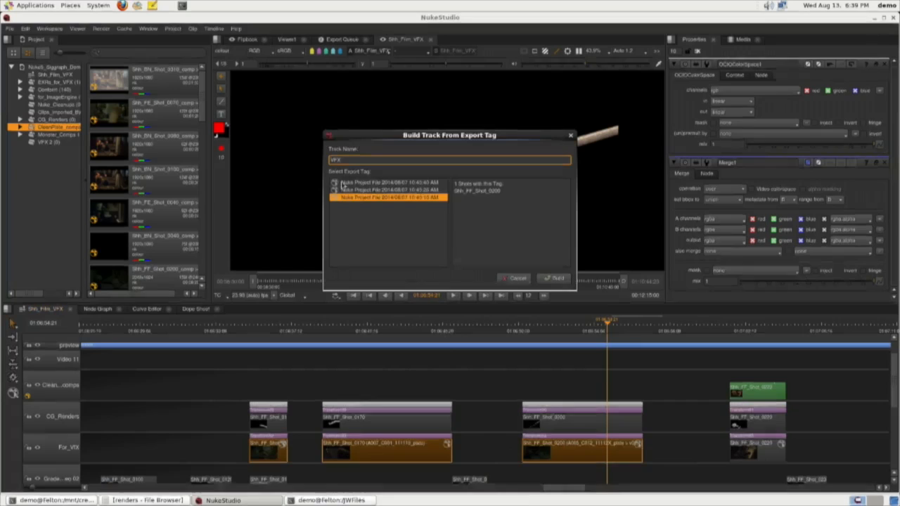
{"action": "left_click", "coordinate": [556, 279]}
Compare versions v01 and v02 of the Shh_FF_Shot_0170 comp in the viewer, finishing on v02.
{"action": "left_click_drag", "start_coordinate": [420, 329], "coordinate": [372, 322]}
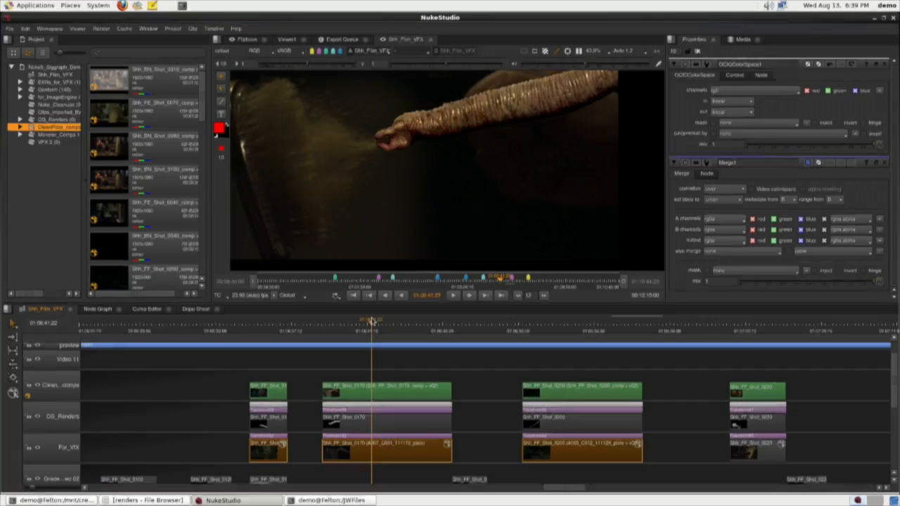
{"action": "key", "text": "v"}
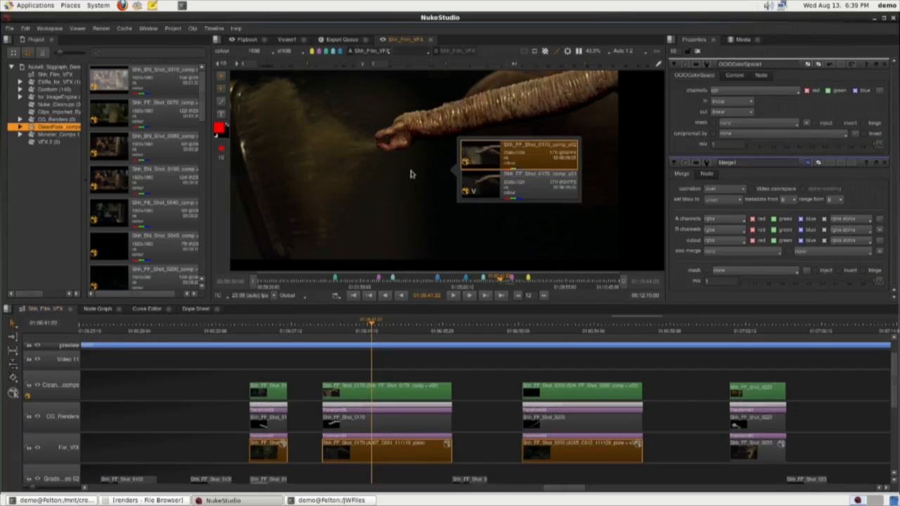
{"action": "left_click", "coordinate": [512, 191]}
{"action": "left_click", "coordinate": [513, 161]}
{"action": "left_click", "coordinate": [512, 184]}
{"action": "left_click", "coordinate": [513, 160]}
{"action": "left_click", "coordinate": [371, 213]}
Go to the Shh_FF_Shot_0200 comp and view its available versions in the viewer.
{"action": "left_click", "coordinate": [552, 328]}
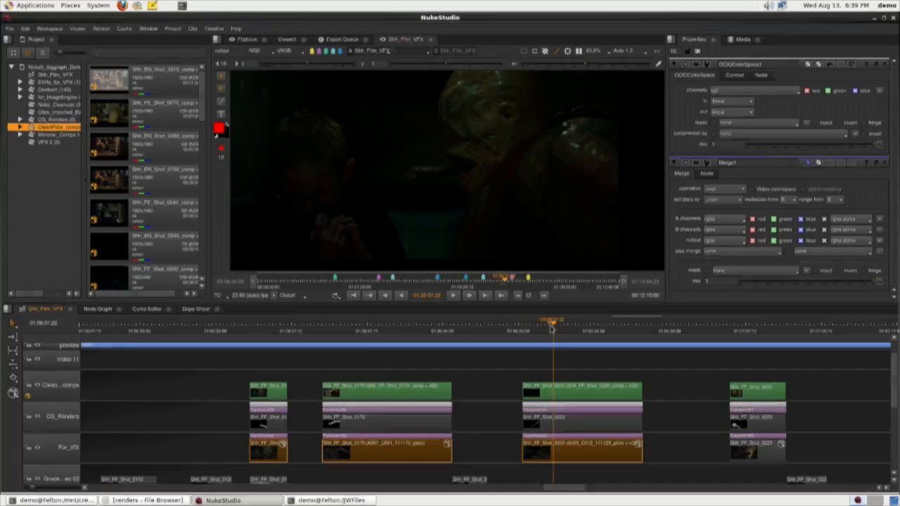
{"action": "key", "text": "v"}
{"action": "key", "text": "v"}
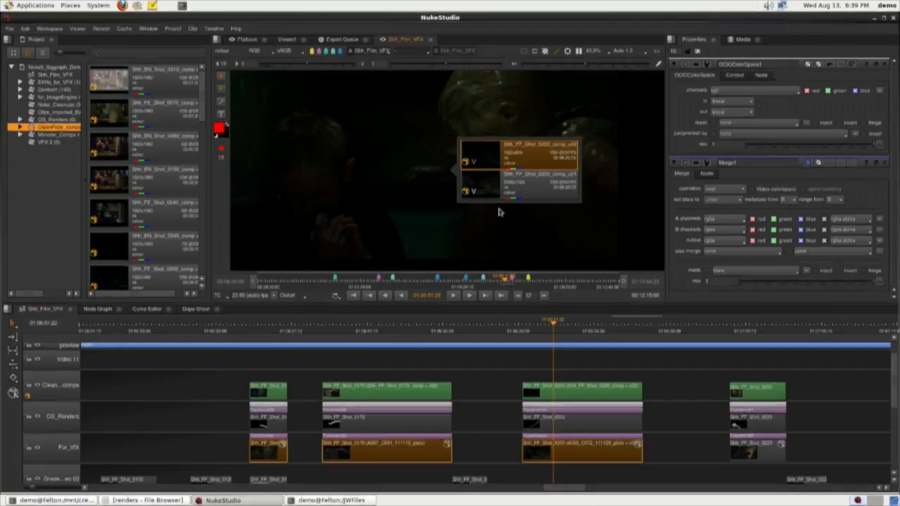
{"action": "left_click", "coordinate": [485, 241]}
Open the Shh_FF_Shot_0170 comp clip's node graph and return to the Shh_Film_VFX timeline.
{"action": "left_click_drag", "start_coordinate": [410, 325], "coordinate": [392, 327]}
{"action": "double_click", "coordinate": [390, 387]}
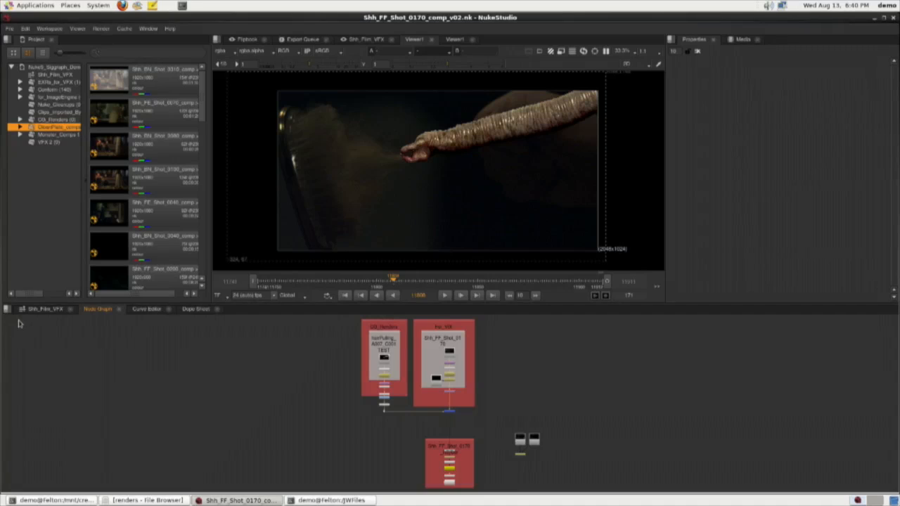
{"action": "left_click", "coordinate": [28, 310]}
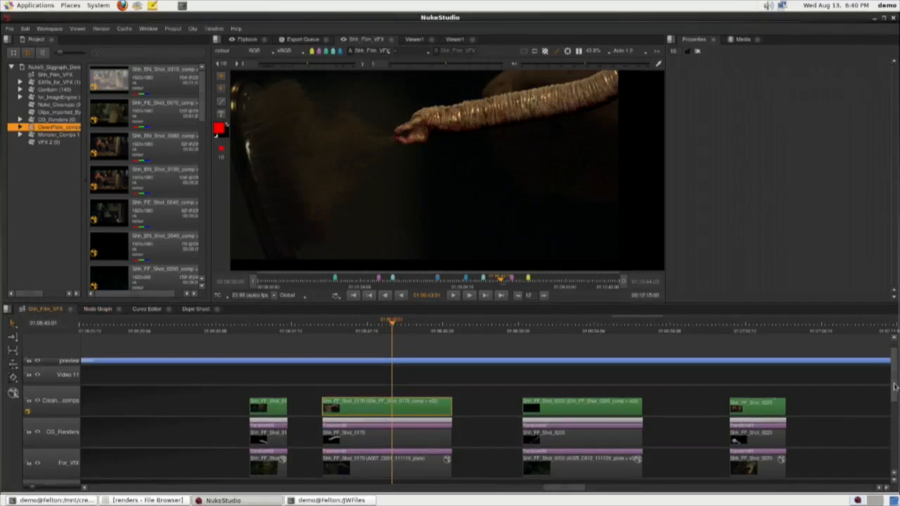
Move the Burnins track above the clean comps track and scrub Shh_FF_Shot_0170 to check the burn-in text.
{"action": "scroll", "coordinate": [883, 415], "scroll_direction": "down", "scroll_amount": 5}
{"action": "scroll", "coordinate": [882, 434], "scroll_direction": "down", "scroll_amount": 1}
{"action": "left_click", "coordinate": [50, 454]}
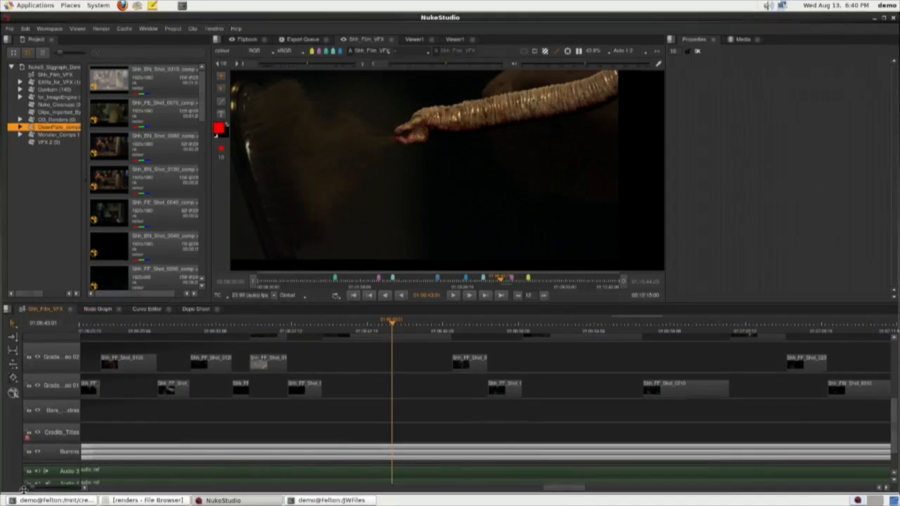
{"action": "scroll", "coordinate": [51, 453], "scroll_direction": "up", "scroll_amount": 6}
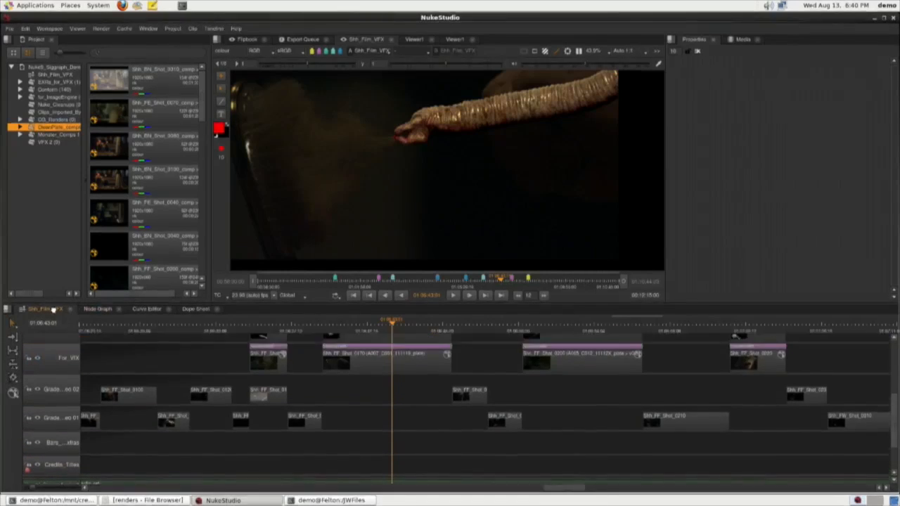
{"action": "scroll", "coordinate": [70, 352], "scroll_direction": "up", "scroll_amount": 2}
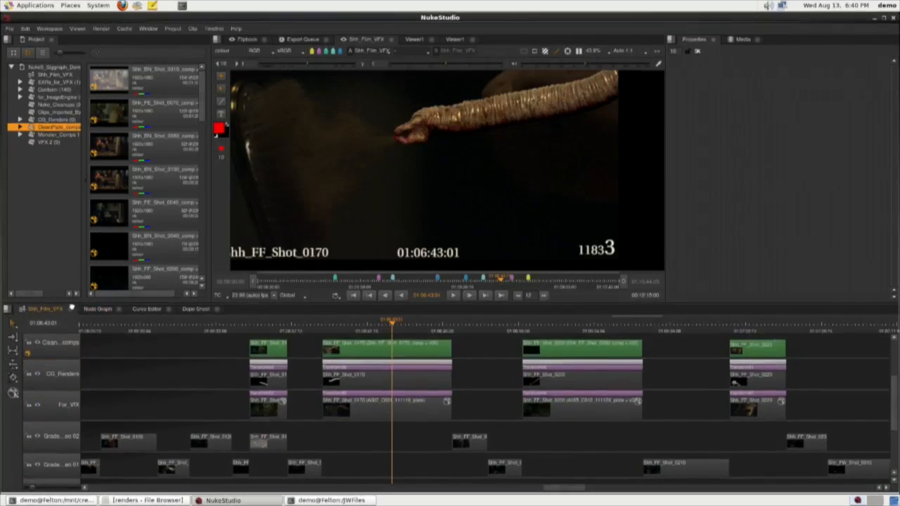
{"action": "scroll", "coordinate": [76, 351], "scroll_direction": "down", "scroll_amount": 4}
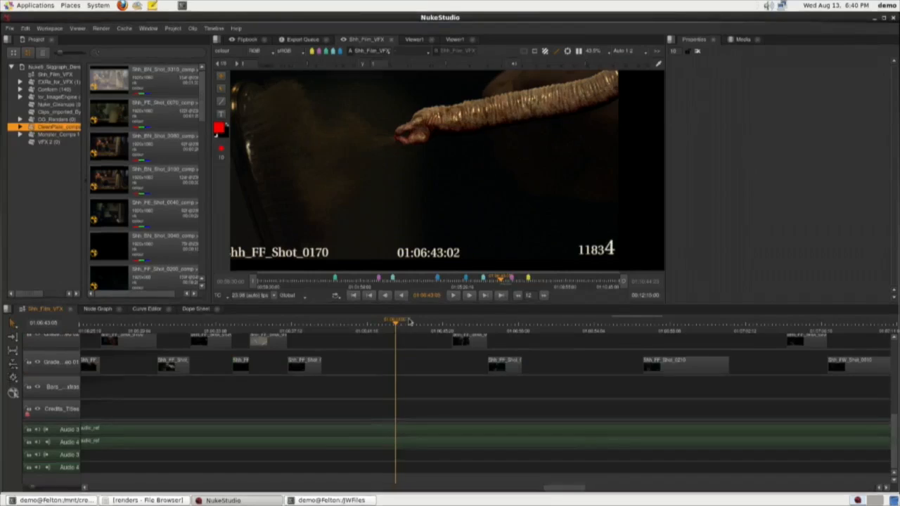
{"action": "left_click_drag", "start_coordinate": [410, 321], "coordinate": [419, 322]}
{"action": "scroll", "coordinate": [437, 392], "scroll_direction": "up", "scroll_amount": 5}
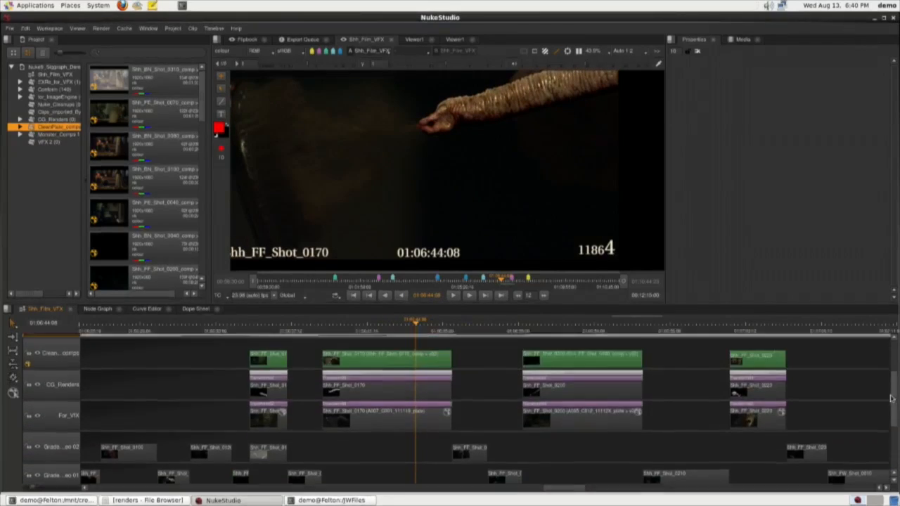
Open the timecode burn-in text's properties and move the Burnins track below the For_VFX track.
{"action": "left_click", "coordinate": [431, 404]}
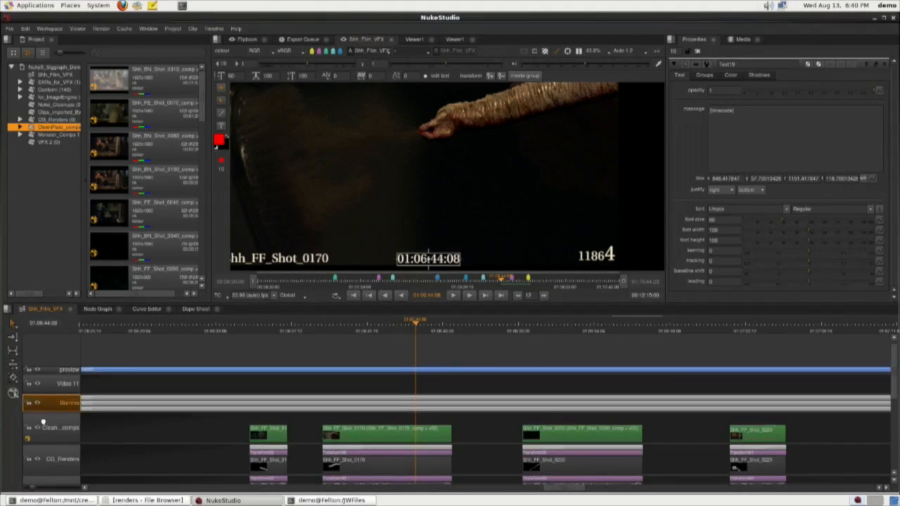
{"action": "left_click_drag", "start_coordinate": [43, 421], "coordinate": [42, 483]}
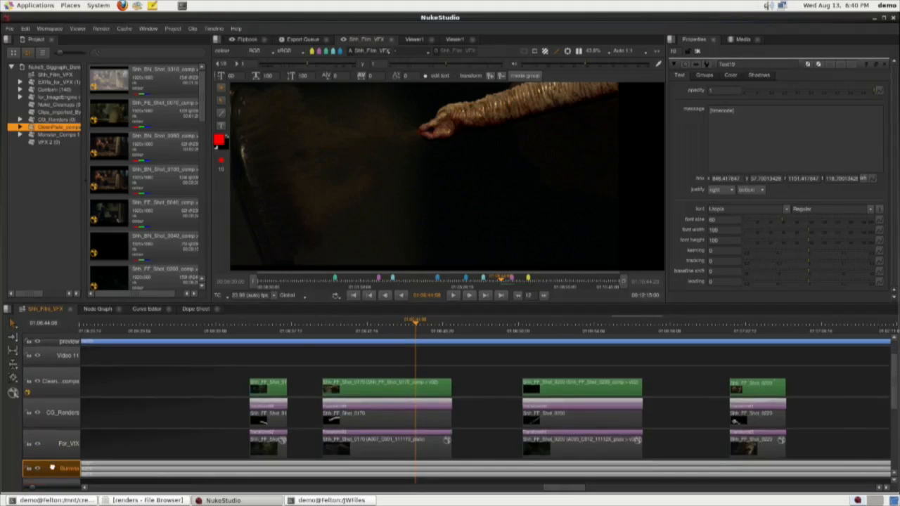
Move the Burnins track further down to below the Credits_Titles track.
{"action": "scroll", "coordinate": [53, 461], "scroll_direction": "down", "scroll_amount": 5}
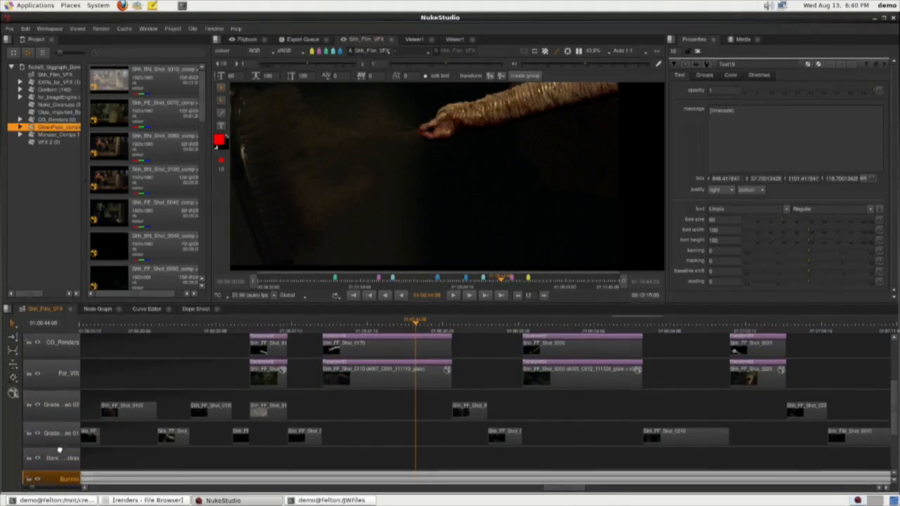
{"action": "scroll", "coordinate": [60, 451], "scroll_direction": "down", "scroll_amount": 2}
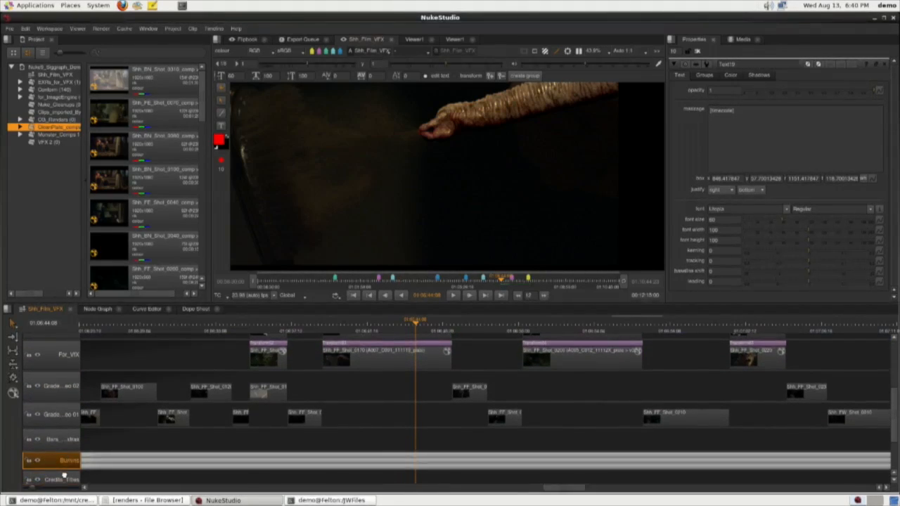
{"action": "scroll", "coordinate": [141, 461], "scroll_direction": "down", "scroll_amount": 4}
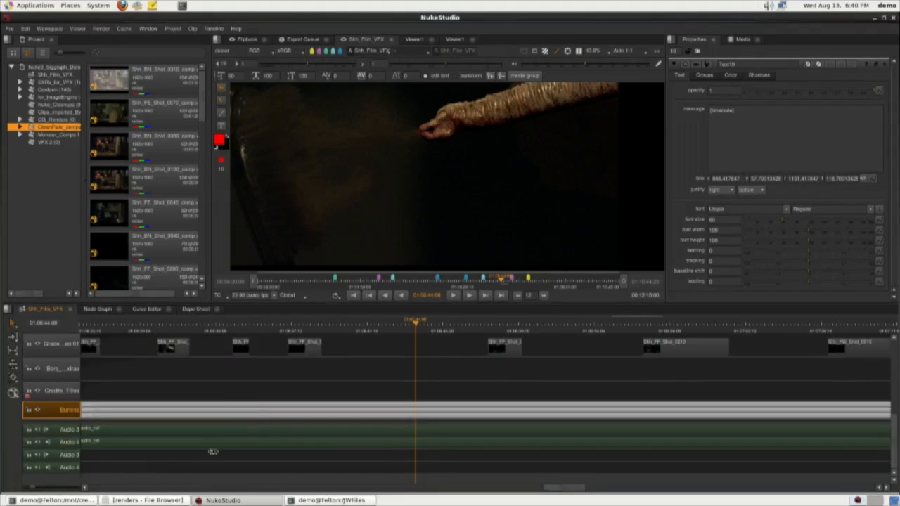
{"action": "left_click_drag", "start_coordinate": [894, 443], "coordinate": [879, 367]}
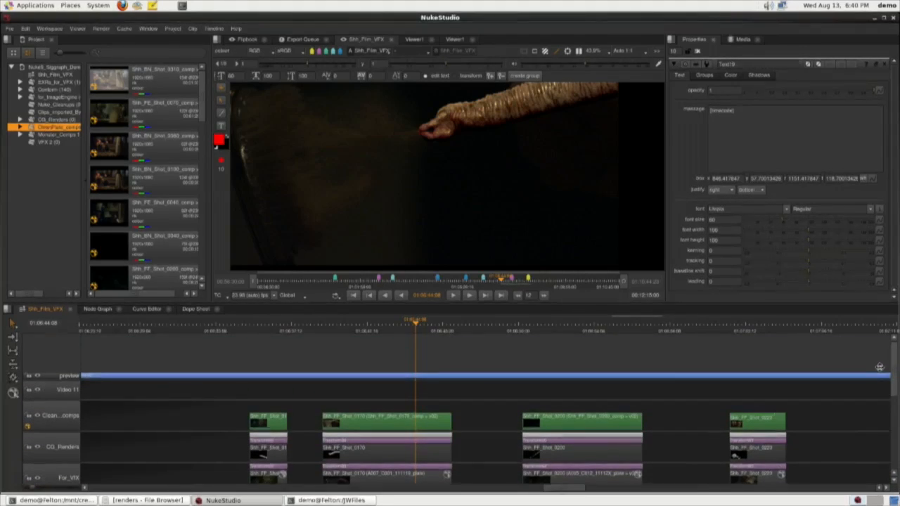
Make the window full screen and scrub back through the sequence from the Shh_FF_Shot_0170 comp.
{"action": "left_click_drag", "start_coordinate": [402, 325], "coordinate": [388, 326]}
{"action": "scroll", "coordinate": [388, 349], "scroll_direction": "down", "scroll_amount": 3}
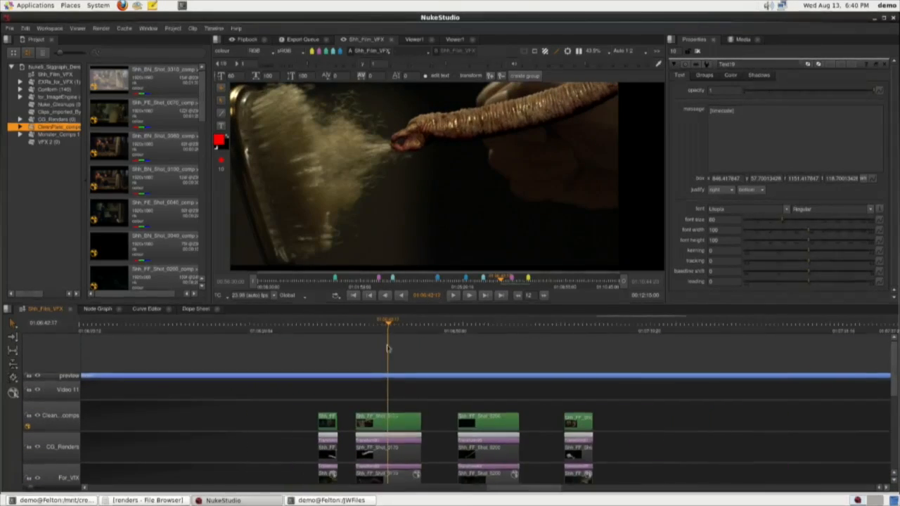
{"action": "scroll", "coordinate": [387, 348], "scroll_direction": "down", "scroll_amount": 3}
{"action": "key", "text": "alt+s"}
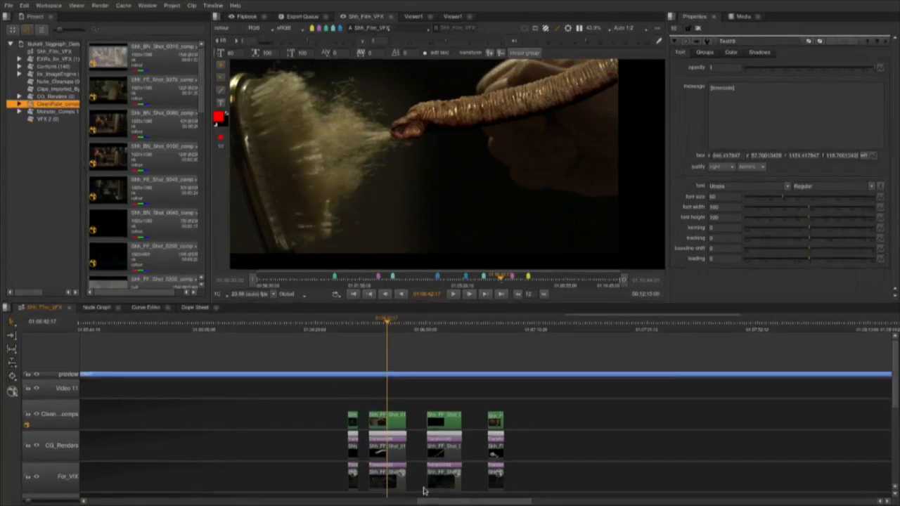
{"action": "left_click_drag", "start_coordinate": [448, 500], "coordinate": [432, 501]}
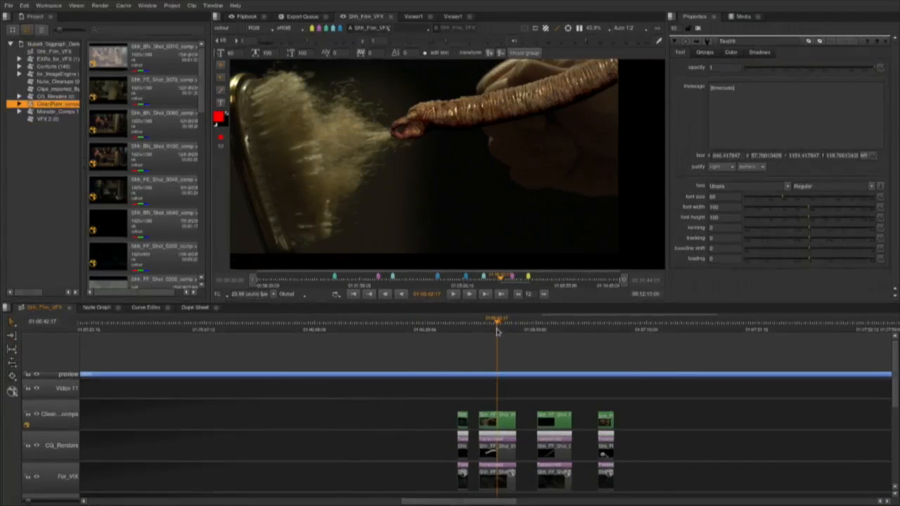
{"action": "left_click_drag", "start_coordinate": [497, 332], "coordinate": [349, 335]}
Go to the Shh_BN_Shot_0100 comp at 01:01:46:16 and view the boy's hat up close.
{"action": "left_click_drag", "start_coordinate": [460, 502], "coordinate": [387, 502]}
{"action": "scroll", "coordinate": [568, 388], "scroll_direction": "down", "scroll_amount": 8}
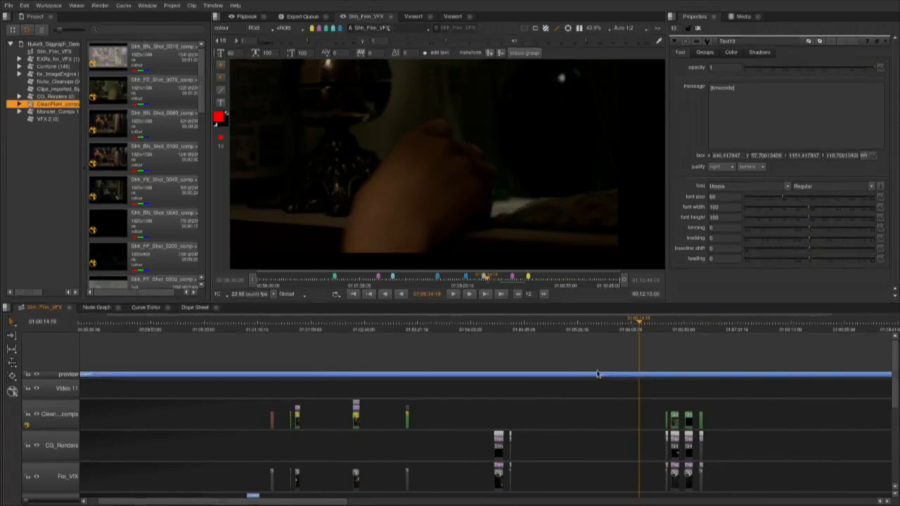
{"action": "left_click_drag", "start_coordinate": [394, 351], "coordinate": [300, 367]}
{"action": "scroll", "coordinate": [304, 380], "scroll_direction": "up", "scroll_amount": 8}
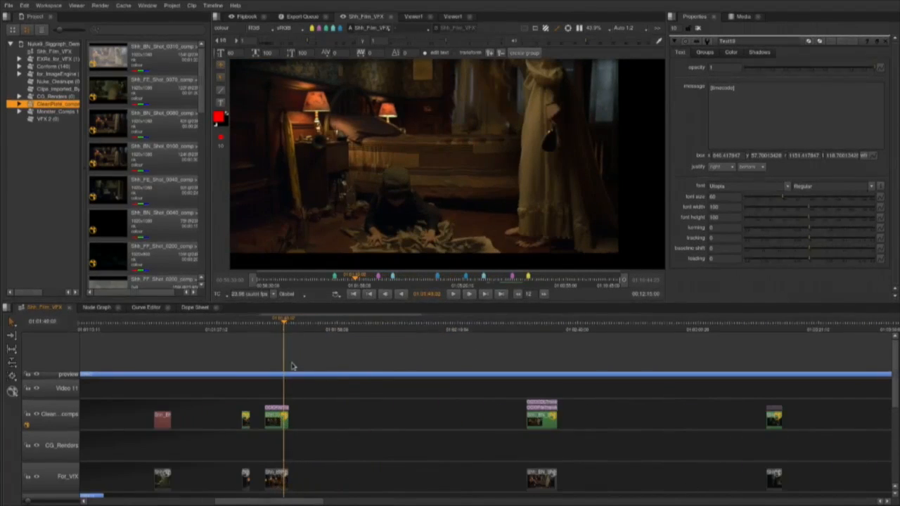
{"action": "left_click_drag", "start_coordinate": [283, 323], "coordinate": [246, 331]}
{"action": "scroll", "coordinate": [286, 338], "scroll_direction": "up", "scroll_amount": 5}
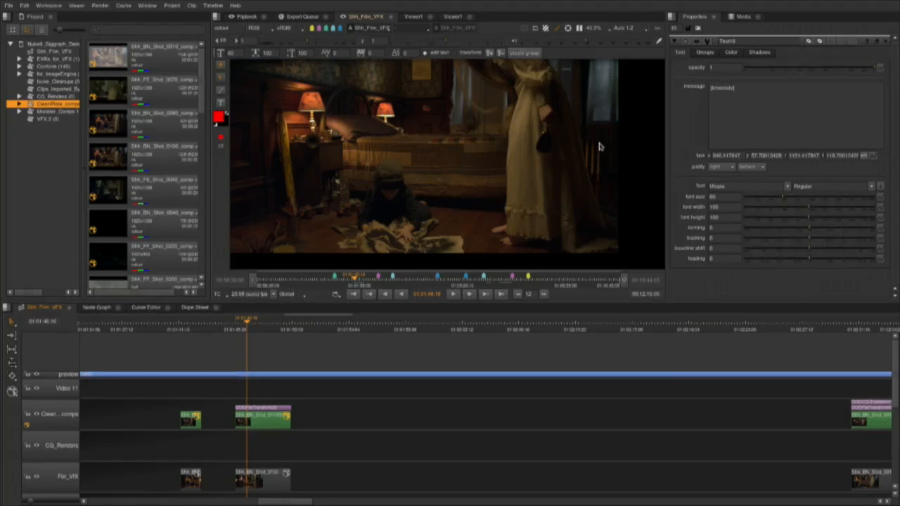
{"action": "scroll", "coordinate": [376, 171], "scroll_direction": "up", "scroll_amount": 3}
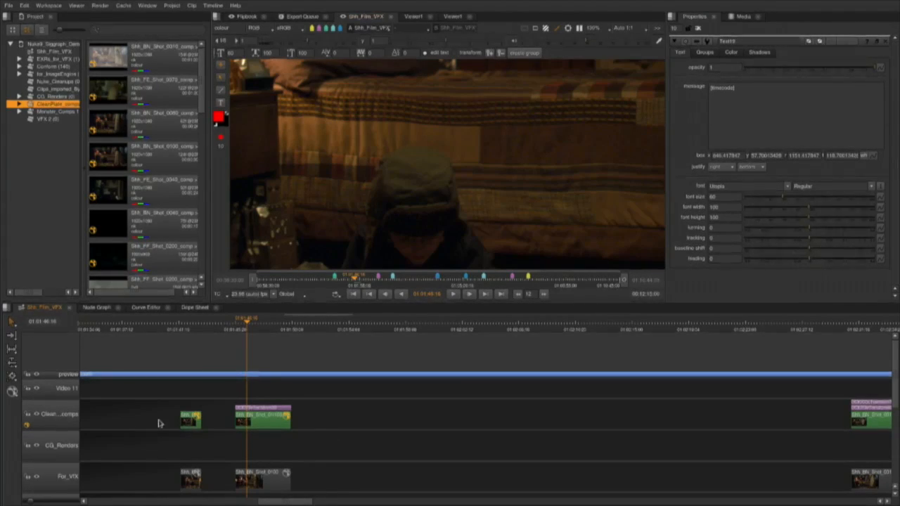
Open the Shh_BN_Shot_0100 comp's node graph without restoring the autosave and show the Roto3 node's properties.
{"action": "double_click", "coordinate": [271, 417]}
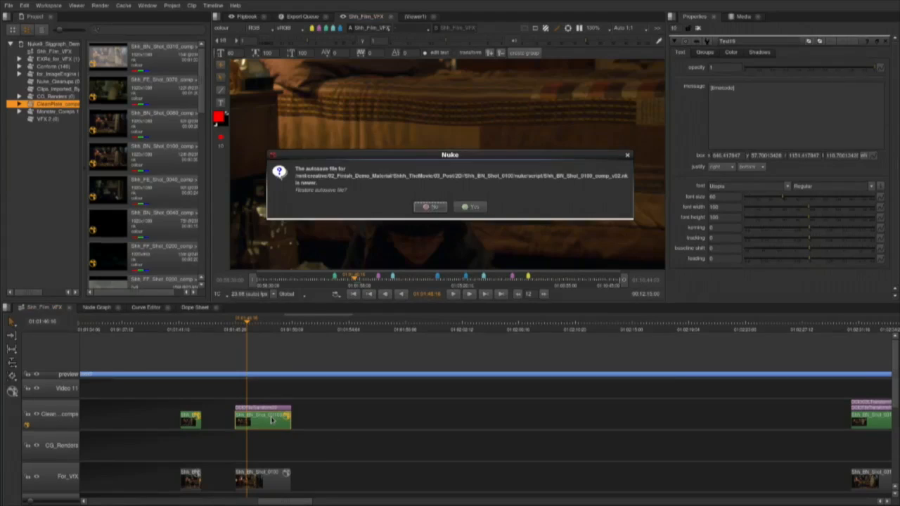
{"action": "left_click", "coordinate": [428, 207]}
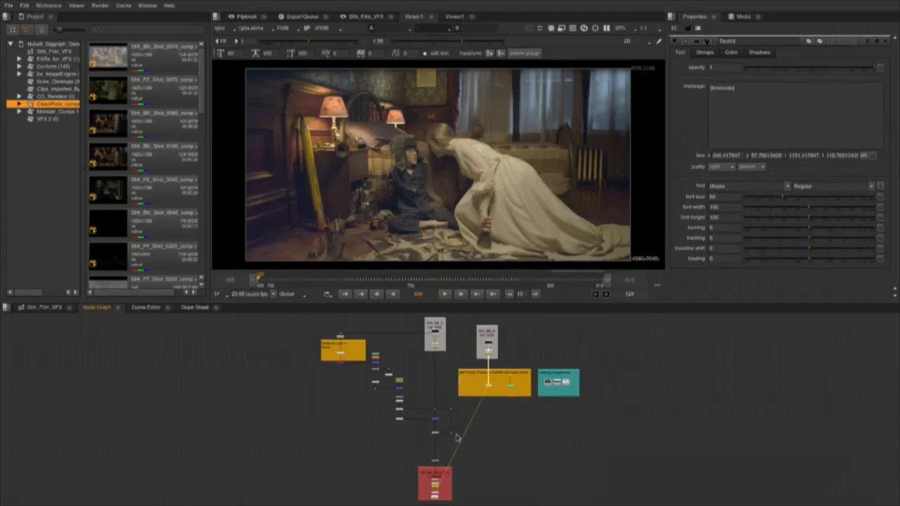
{"action": "scroll", "coordinate": [456, 438], "scroll_direction": "up", "scroll_amount": 5}
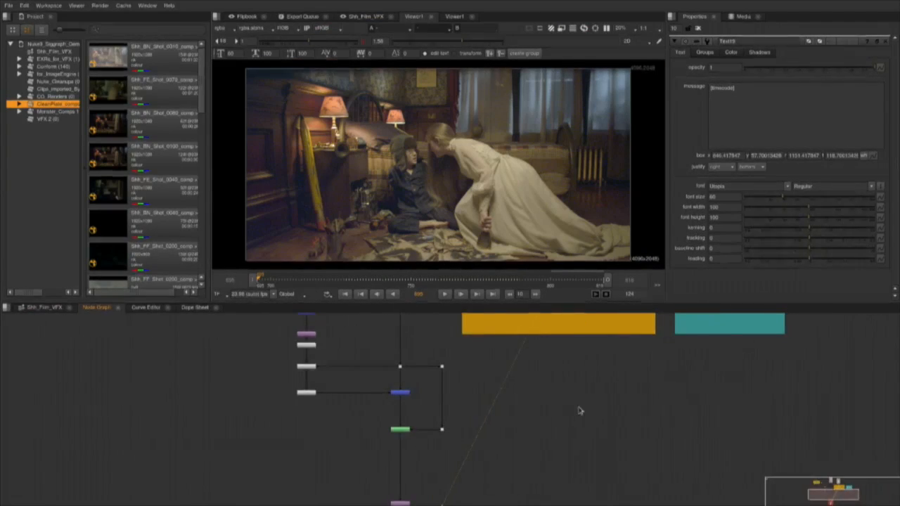
{"action": "scroll", "coordinate": [550, 400], "scroll_direction": "down", "scroll_amount": 1}
{"action": "scroll", "coordinate": [525, 438], "scroll_direction": "up", "scroll_amount": 6}
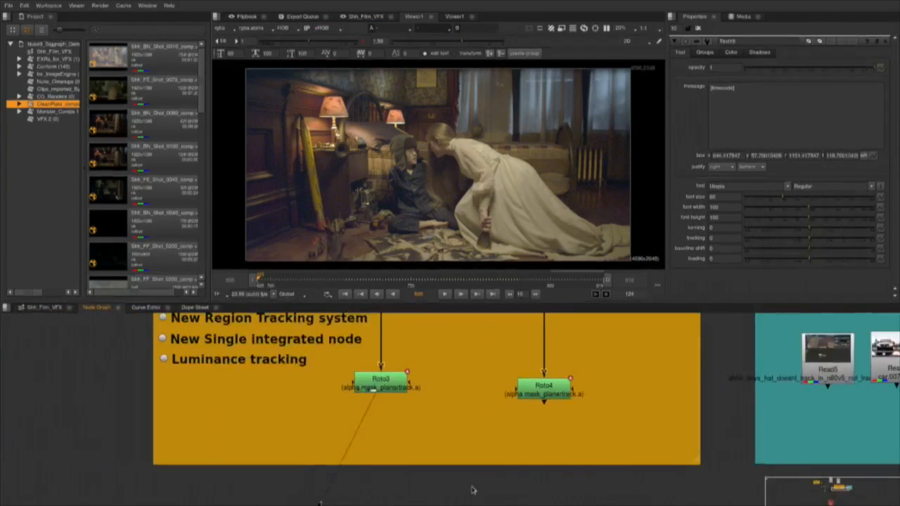
{"action": "left_click", "coordinate": [371, 363]}
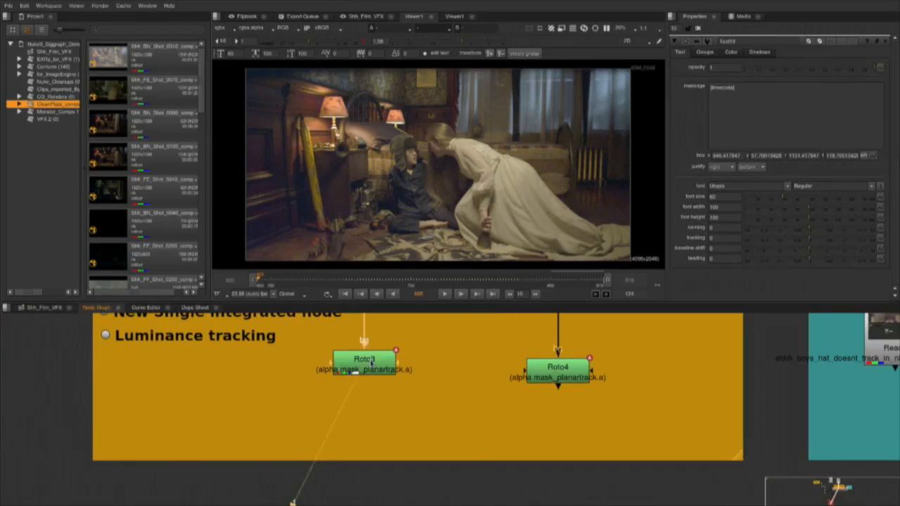
{"action": "double_click", "coordinate": [371, 363]}
Set the viewer's frame range to Input and scrub the bedroom plate.
{"action": "left_click_drag", "start_coordinate": [402, 283], "coordinate": [388, 283]}
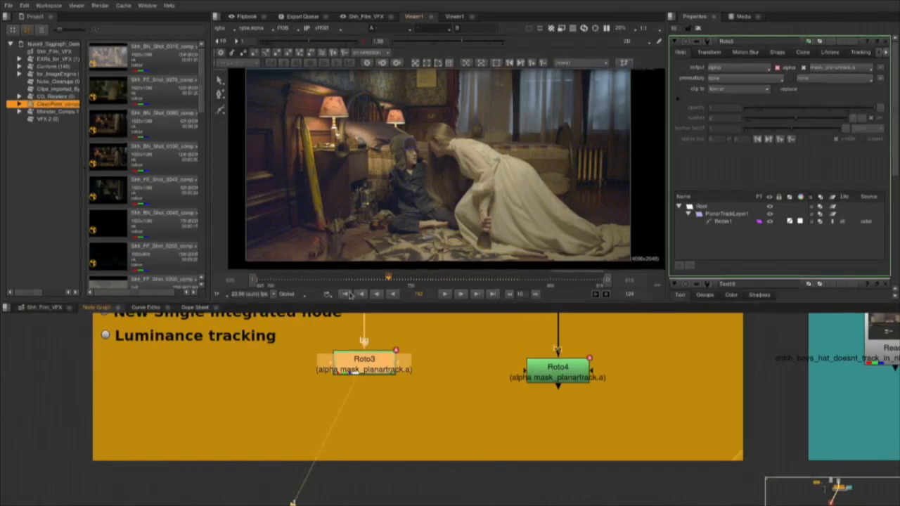
{"action": "left_click", "coordinate": [296, 279]}
{"action": "left_click", "coordinate": [287, 294]}
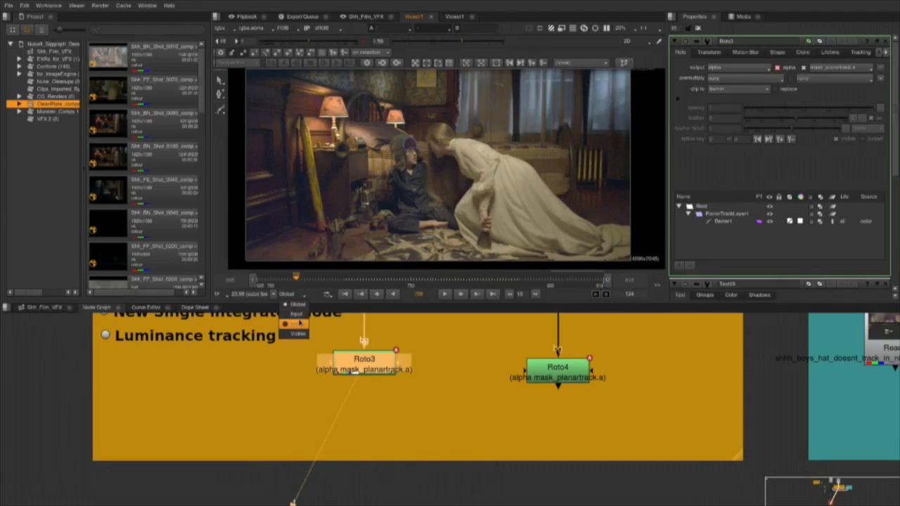
{"action": "left_click", "coordinate": [296, 313]}
{"action": "left_click", "coordinate": [595, 280]}
{"action": "left_click_drag", "start_coordinate": [596, 283], "coordinate": [599, 283]}
Zoom in on the boy's hat and select the Bezier shape in Roto3's planar track layer.
{"action": "scroll", "coordinate": [432, 204], "scroll_direction": "up", "scroll_amount": 4}
{"action": "left_click_drag", "start_coordinate": [401, 159], "coordinate": [447, 267]}
{"action": "scroll", "coordinate": [447, 249], "scroll_direction": "up", "scroll_amount": 3}
{"action": "left_click_drag", "start_coordinate": [395, 69], "coordinate": [438, 122]}
{"action": "left_click_drag", "start_coordinate": [368, 101], "coordinate": [483, 214]}
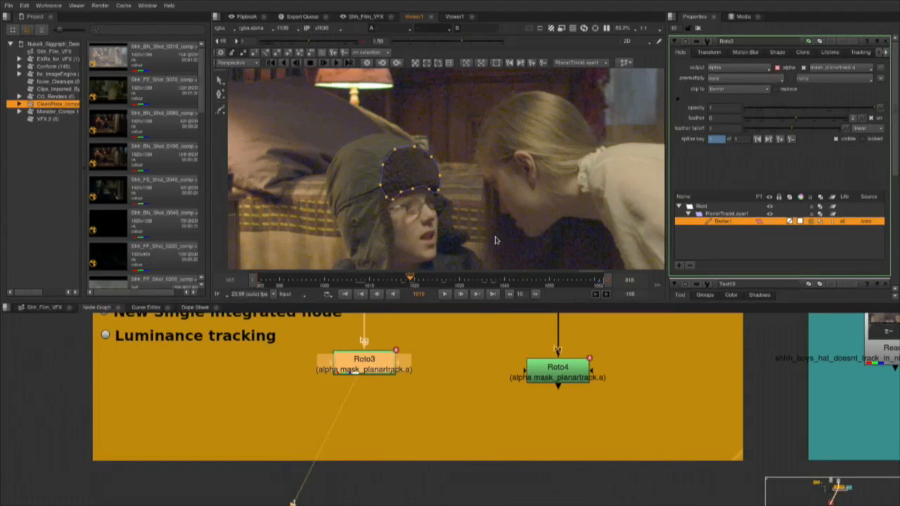
Check the hat shape's alpha matte in the viewer and switch back to the colour image.
{"action": "key", "text": "a"}
{"action": "key", "text": "a"}
{"action": "key", "text": "a"}
{"action": "key", "text": "a"}
{"action": "key", "text": "a"}
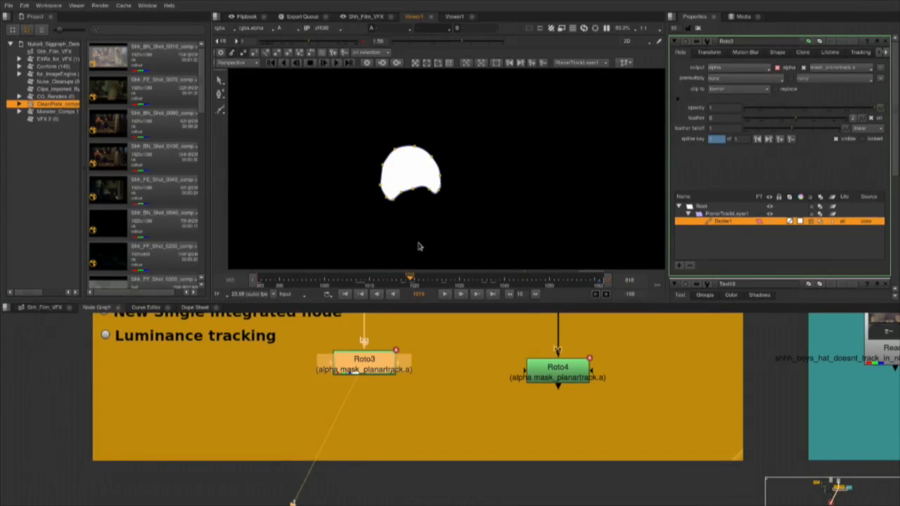
{"action": "key", "text": "a"}
Find the Tracking comparisons backdrop and view the Read4 car comparison.
{"action": "left_click_drag", "start_coordinate": [559, 395], "coordinate": [398, 399]}
{"action": "left_click_drag", "start_coordinate": [539, 375], "coordinate": [415, 382]}
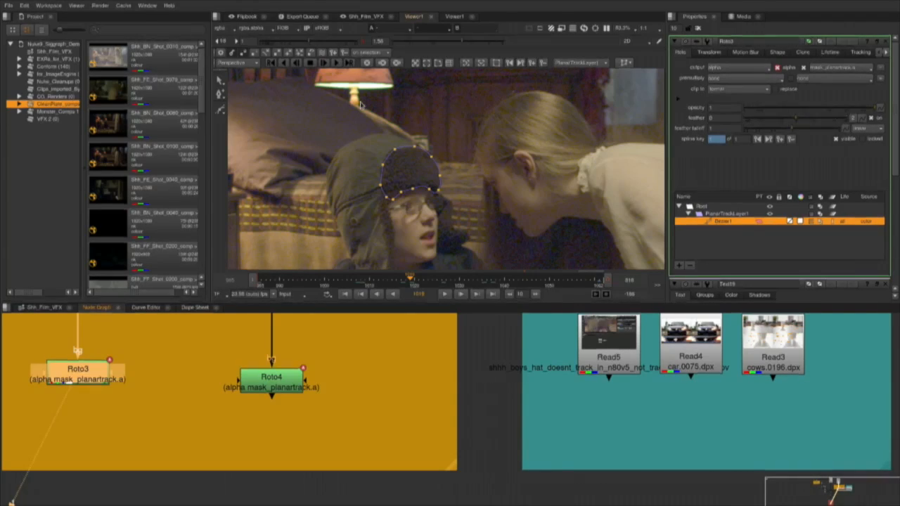
{"action": "left_click_drag", "start_coordinate": [608, 460], "coordinate": [365, 467]}
{"action": "scroll", "coordinate": [365, 467], "scroll_direction": "up", "scroll_amount": 1}
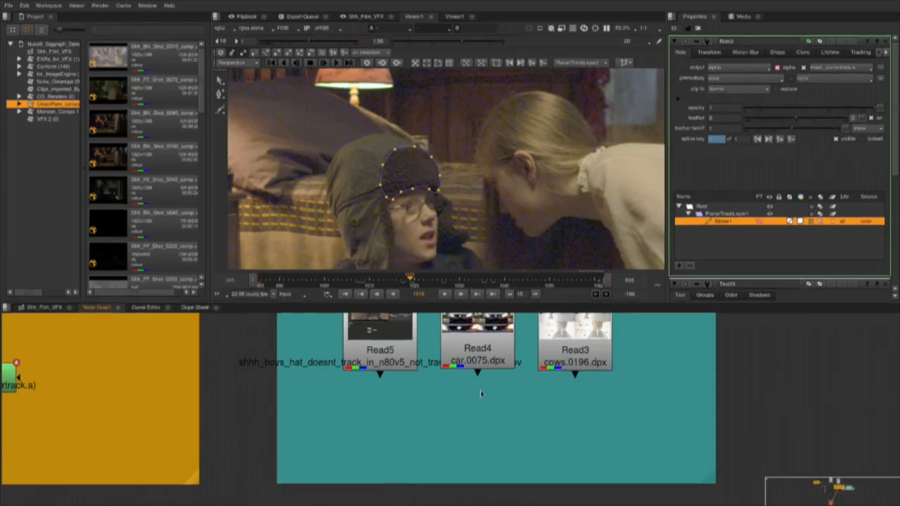
{"action": "left_click", "coordinate": [479, 360]}
{"action": "key", "text": "1"}
Close the open node properties and frame the whole car comparison in a maximised viewer with gamma reset to 1.
{"action": "key", "text": "space"}
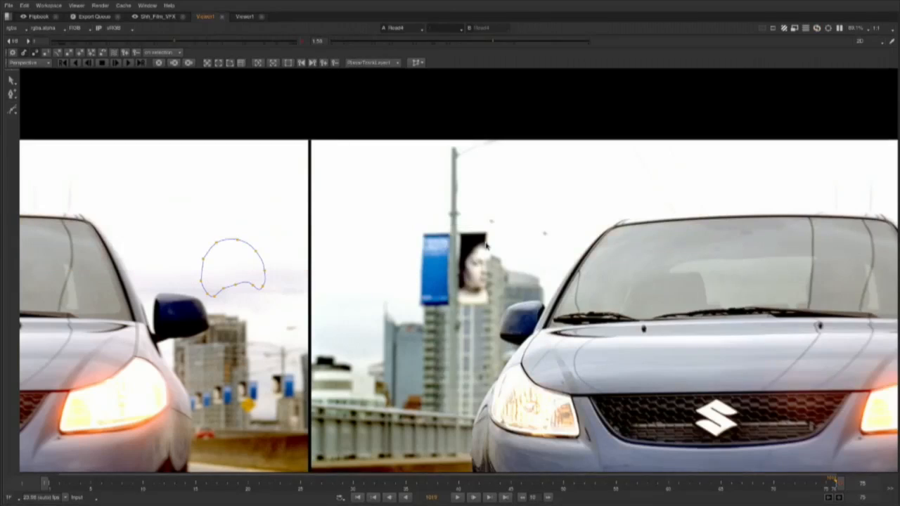
{"action": "key", "text": "space"}
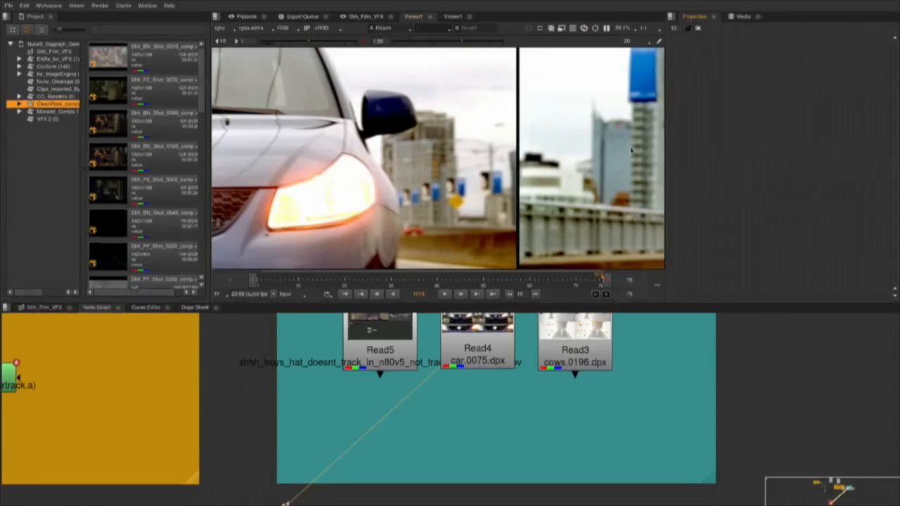
{"action": "key", "text": "space"}
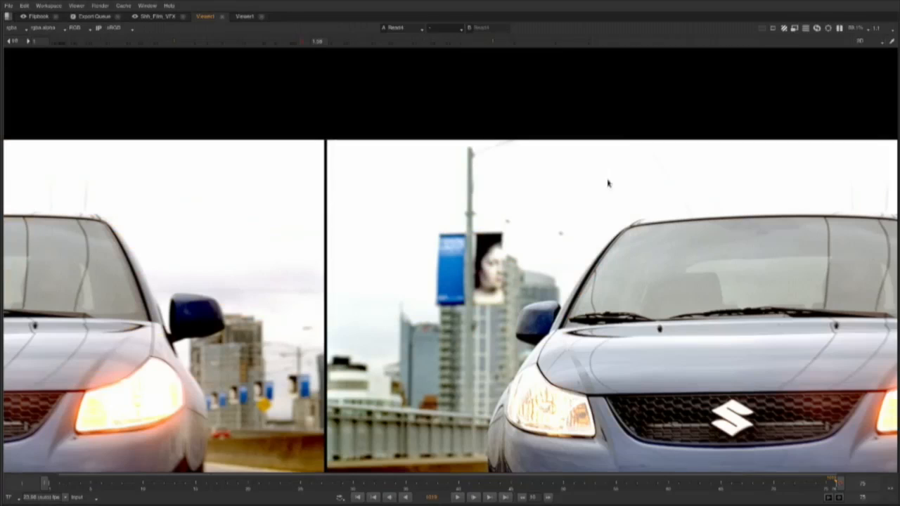
{"action": "left_click", "coordinate": [306, 43]}
{"action": "scroll", "coordinate": [362, 194], "scroll_direction": "down", "scroll_amount": 5}
{"action": "left_click_drag", "start_coordinate": [354, 282], "coordinate": [405, 260]}
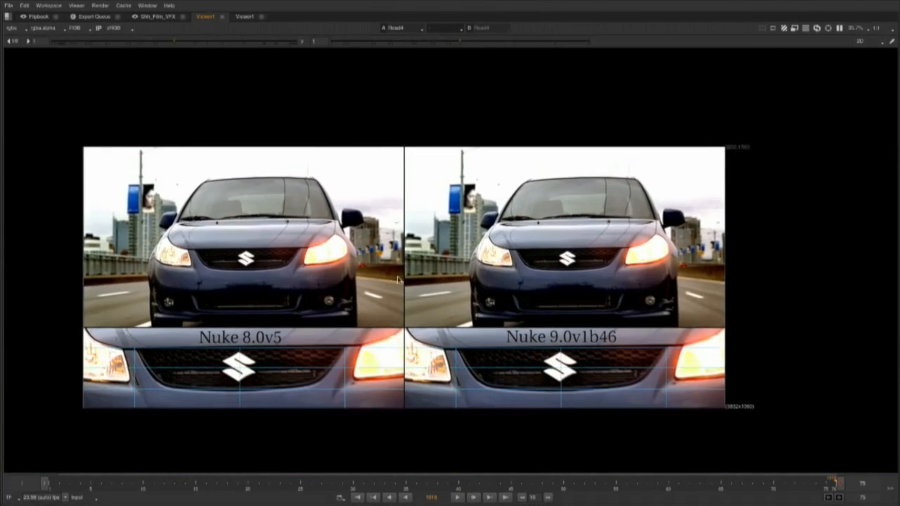
Play the car comparison from the first frame and examine the Nuke 8.0v5 and Nuke 9.0v1b46 tracks up close.
{"action": "left_click", "coordinate": [358, 498]}
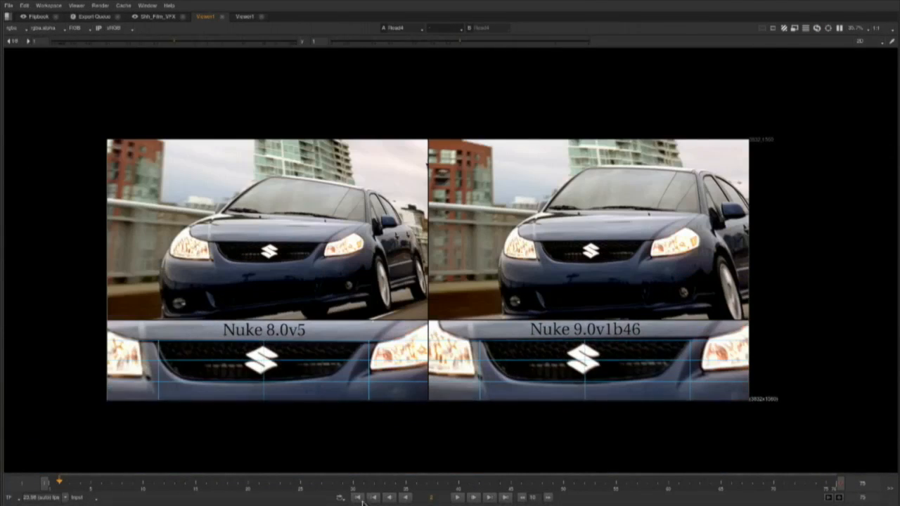
{"action": "left_click", "coordinate": [459, 484]}
{"action": "left_click", "coordinate": [473, 498]}
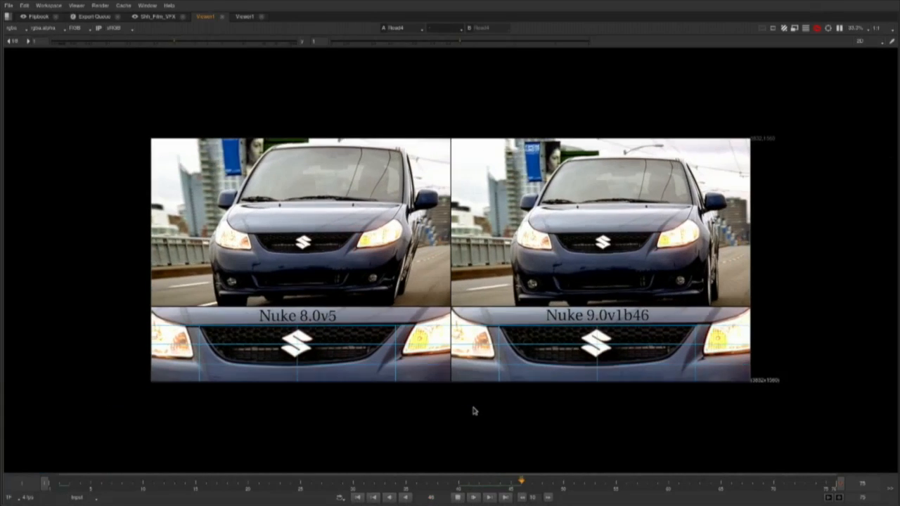
{"action": "scroll", "coordinate": [474, 407], "scroll_direction": "up", "scroll_amount": 1}
{"action": "left_click_drag", "start_coordinate": [478, 312], "coordinate": [489, 359]}
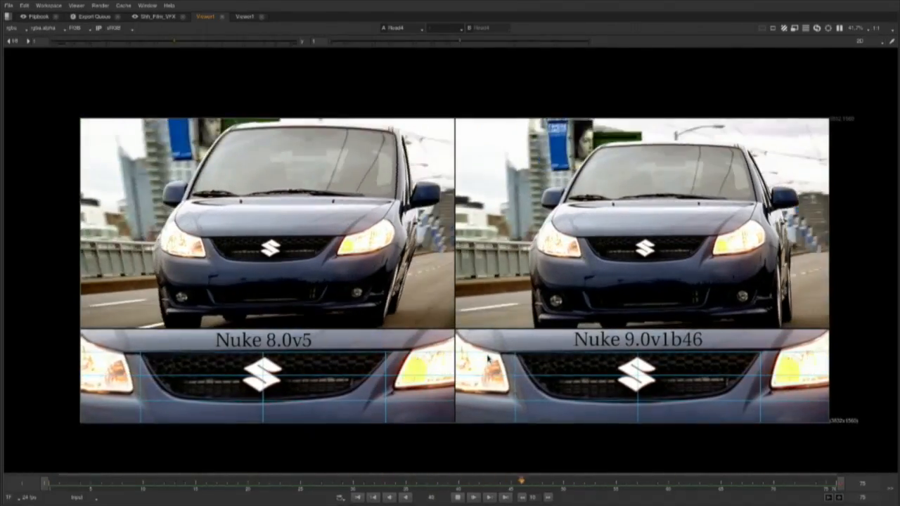
View the Read3 cows tracking comparison in a maximised viewer and play it.
{"action": "key", "text": "space"}
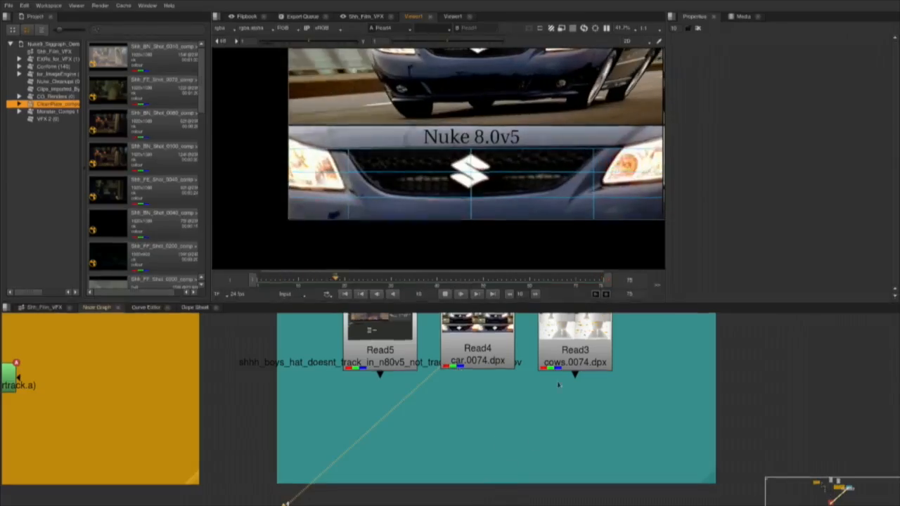
{"action": "key", "text": "space"}
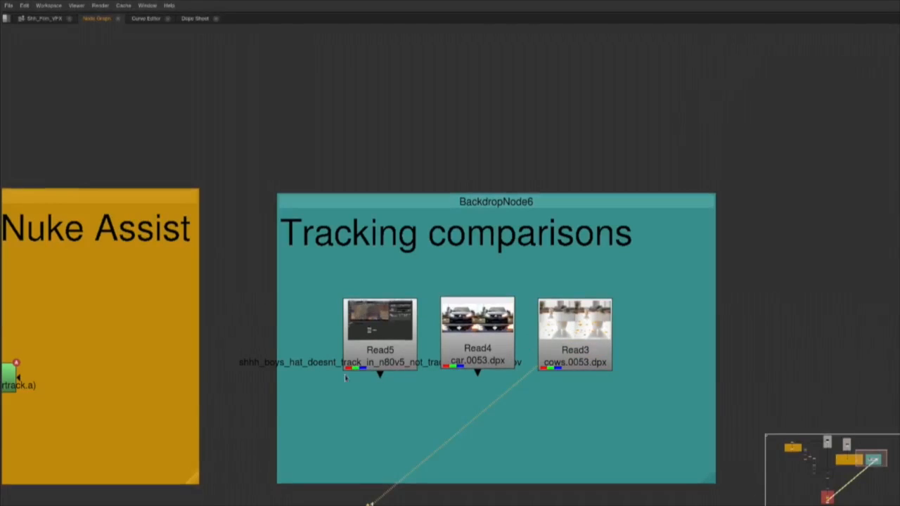
{"action": "key", "text": "space"}
{"action": "key", "text": "space"}
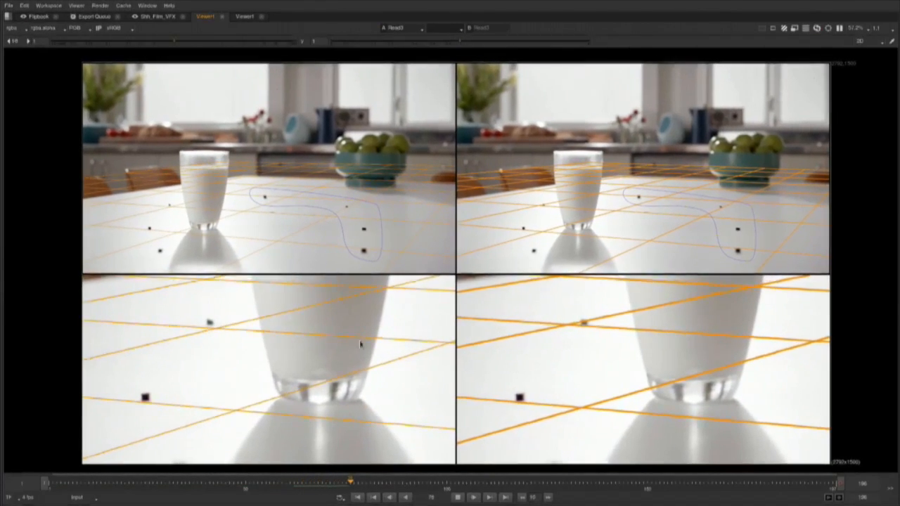
Set the cows comparison's playback out point at frame 173 and return to the Shh_Film_VFX timeline.
{"action": "left_click", "coordinate": [726, 480]}
{"action": "key", "text": "o"}
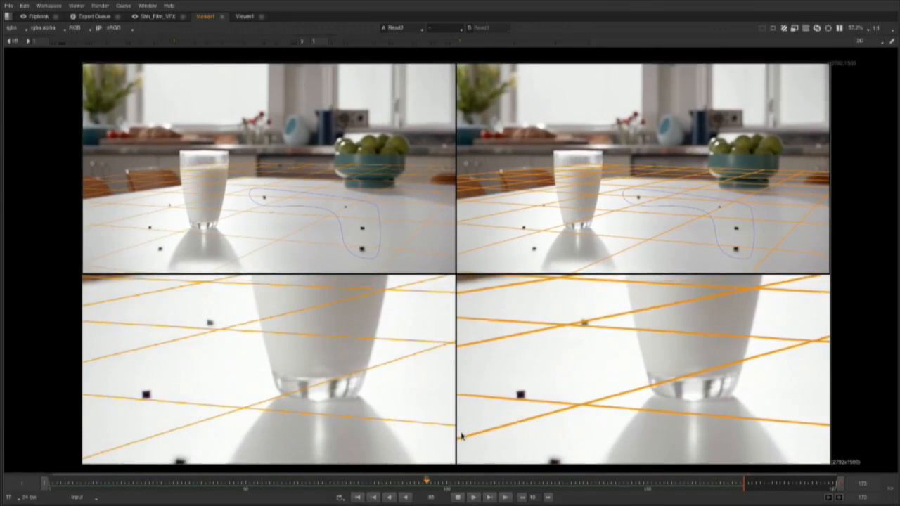
{"action": "key", "text": "space"}
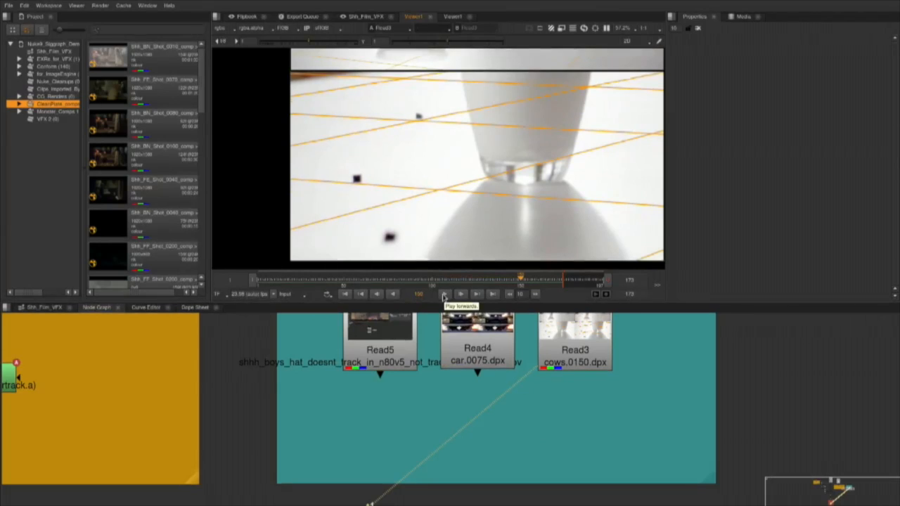
{"action": "left_click_drag", "start_coordinate": [300, 468], "coordinate": [491, 461]}
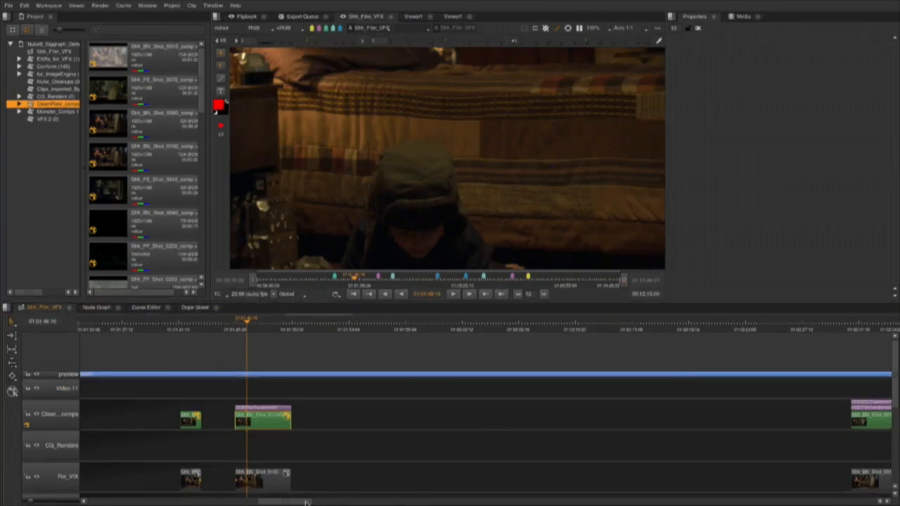
Move the playhead onto the Shh_BN_Shot_0040 comp clip on the Shh_Film_VFX timeline.
{"action": "left_click", "coordinate": [247, 502]}
{"action": "scroll", "coordinate": [328, 352], "scroll_direction": "down", "scroll_amount": 4}
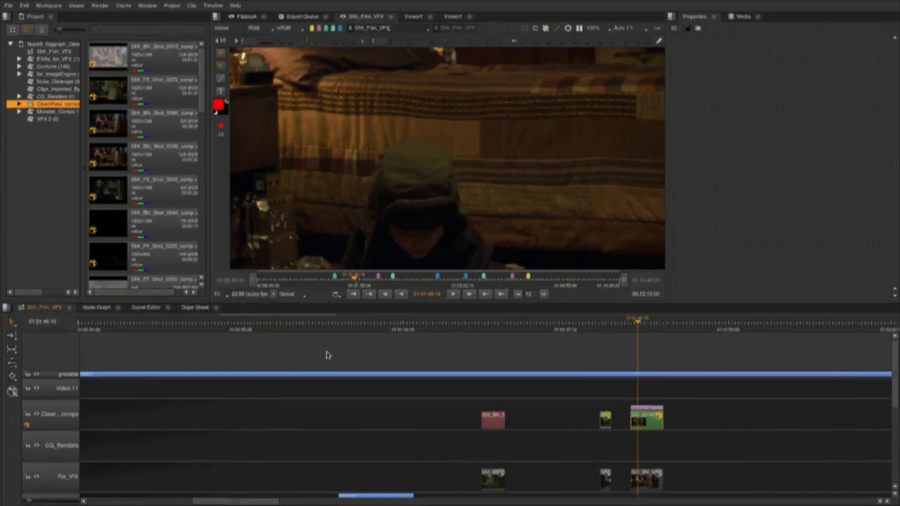
{"action": "left_click", "coordinate": [450, 325]}
{"action": "left_click_drag", "start_coordinate": [454, 328], "coordinate": [457, 327]}
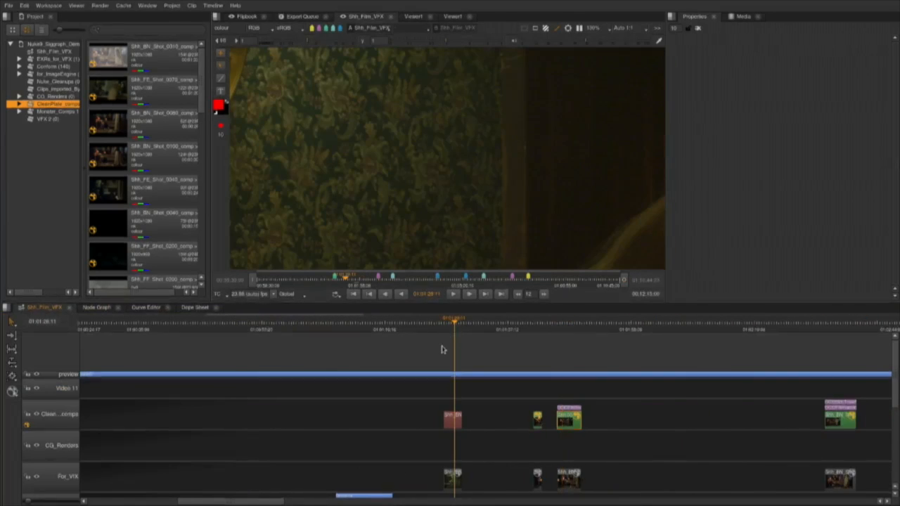
{"action": "scroll", "coordinate": [443, 349], "scroll_direction": "up", "scroll_amount": 3}
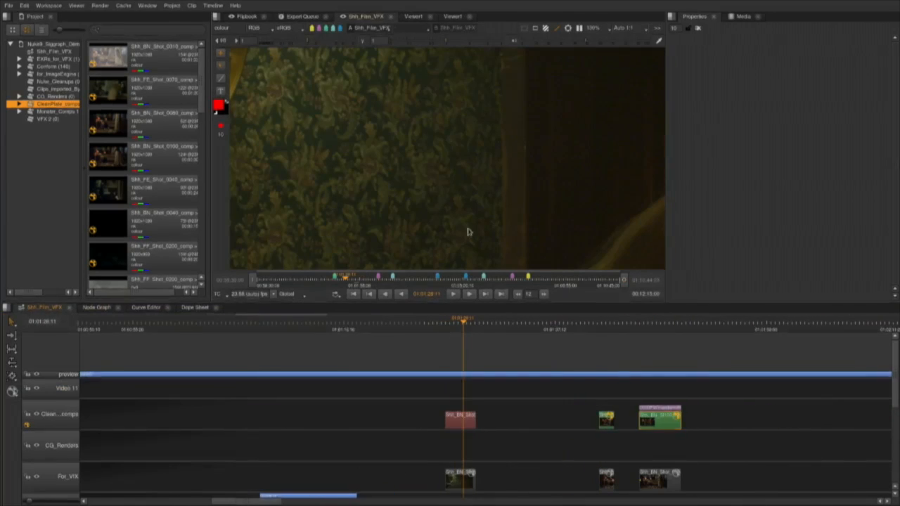
{"action": "scroll", "coordinate": [466, 408], "scroll_direction": "up", "scroll_amount": 2}
Open the Shh_BN_Shot_0040 comp, discarding unsaved changes to the current comp and declining the autosave restore.
{"action": "double_click", "coordinate": [459, 418]}
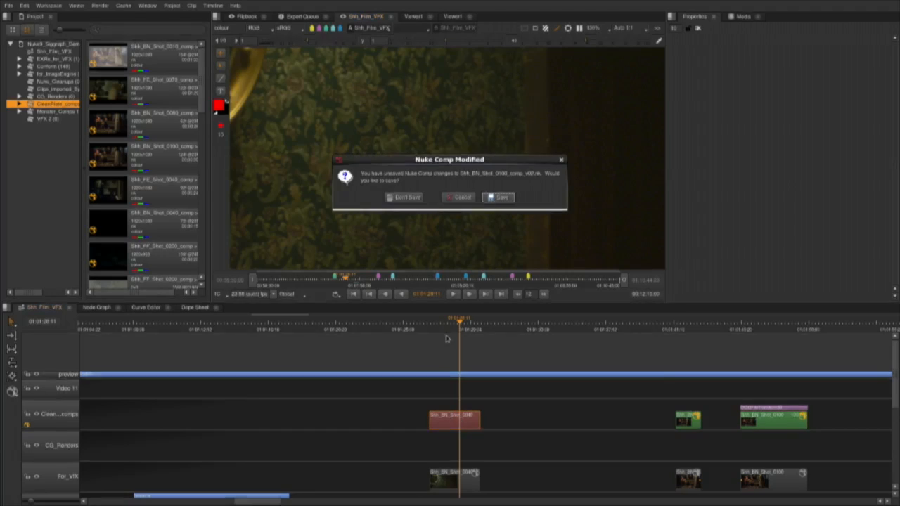
{"action": "left_click", "coordinate": [414, 201]}
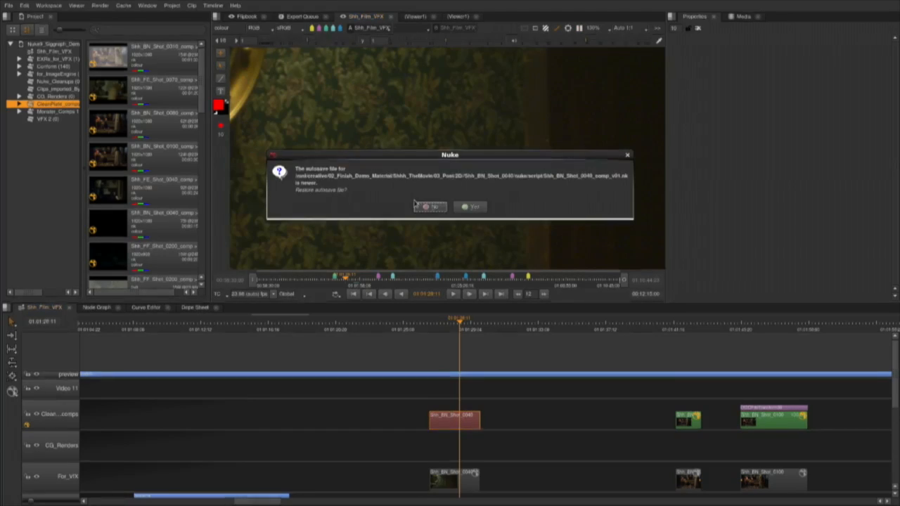
{"action": "left_click", "coordinate": [434, 208]}
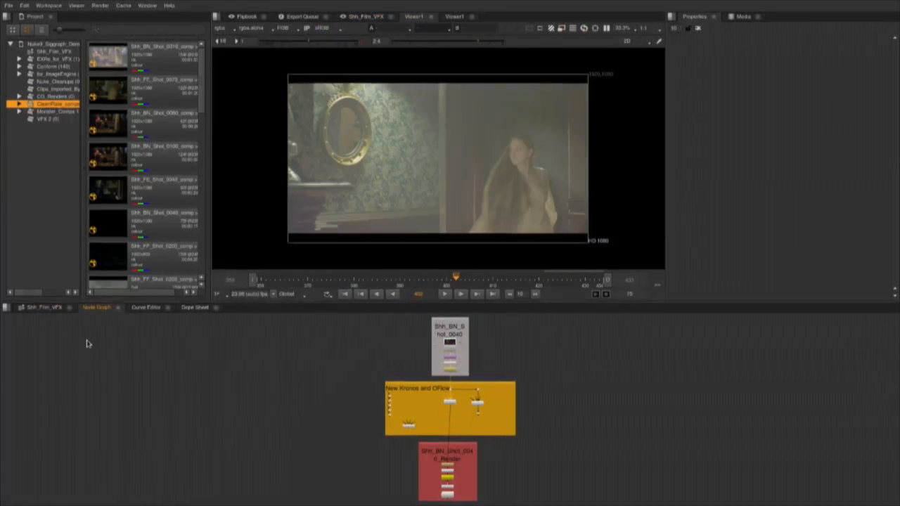
View the Read1 plate in a maximised viewer and play it.
{"action": "scroll", "coordinate": [433, 382], "scroll_direction": "up", "scroll_amount": 5}
{"action": "left_click_drag", "start_coordinate": [495, 351], "coordinate": [446, 390]}
{"action": "left_click", "coordinate": [424, 354]}
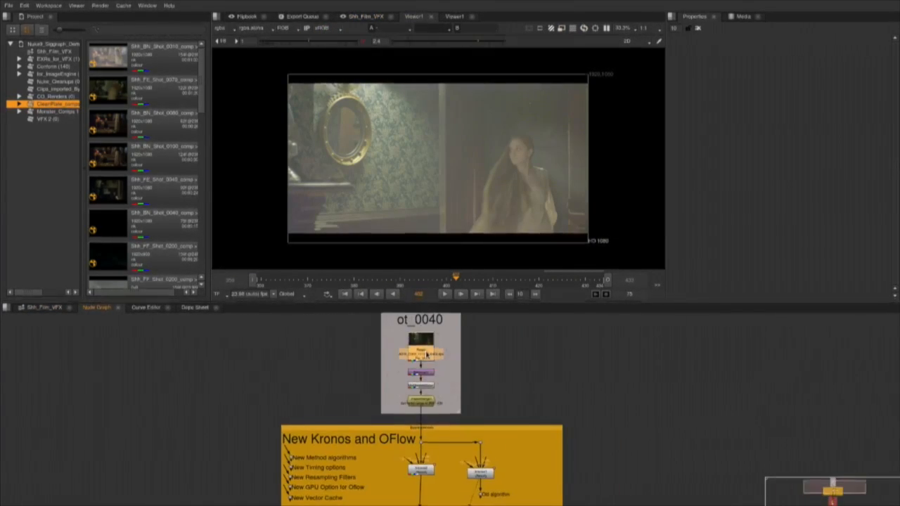
{"action": "key", "text": "1"}
{"action": "key", "text": "space"}
{"action": "key", "text": "l"}
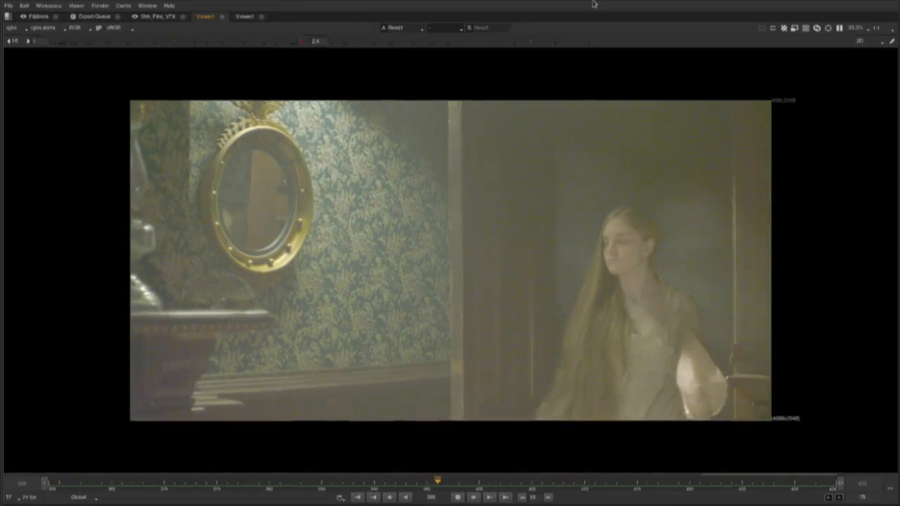
Restore the pane layout, frame the New Kronos and OFlow backdrop in the node graph and stop playback.
{"action": "key", "text": "space"}
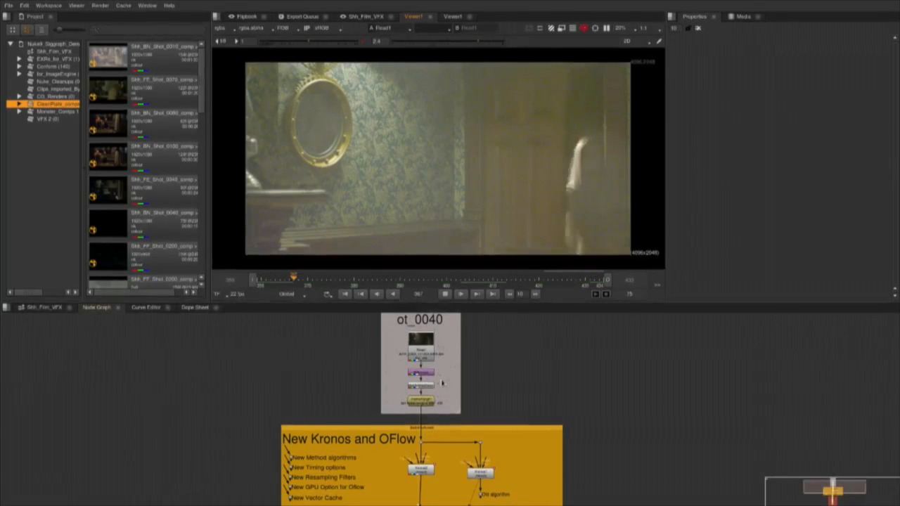
{"action": "left_click_drag", "start_coordinate": [421, 478], "coordinate": [346, 416]}
{"action": "scroll", "coordinate": [347, 417], "scroll_direction": "up", "scroll_amount": 2}
{"action": "left_click_drag", "start_coordinate": [289, 429], "coordinate": [277, 424]}
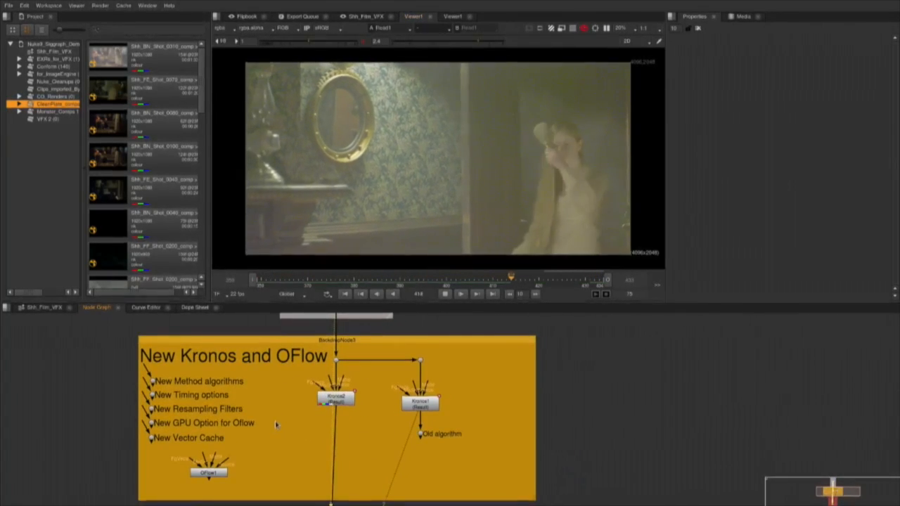
{"action": "scroll", "coordinate": [287, 433], "scroll_direction": "up", "scroll_amount": 1}
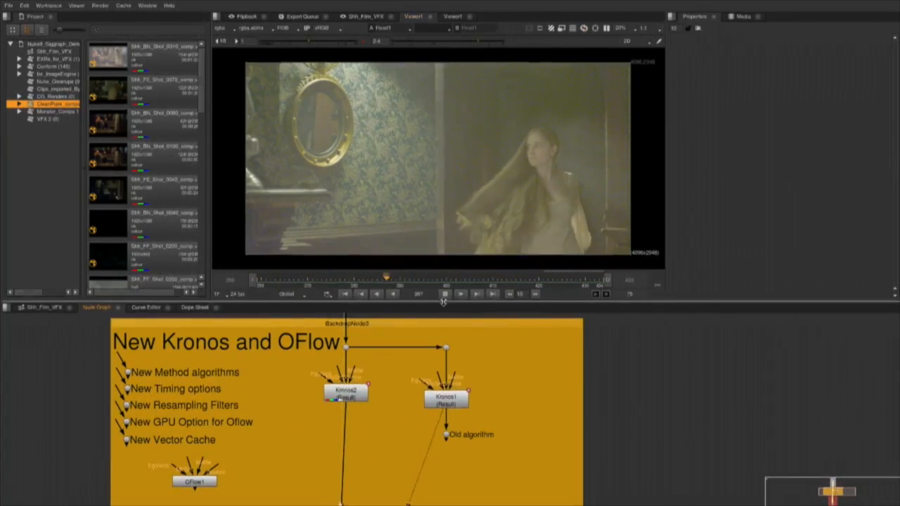
{"action": "left_click", "coordinate": [446, 297]}
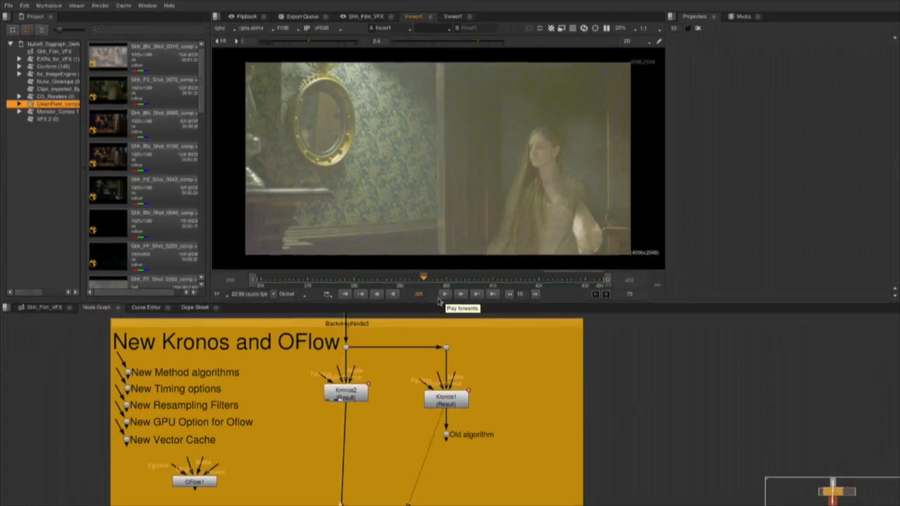
Open the Kronos2 node's properties and check its Method options, leaving Regularized selected.
{"action": "double_click", "coordinate": [346, 396]}
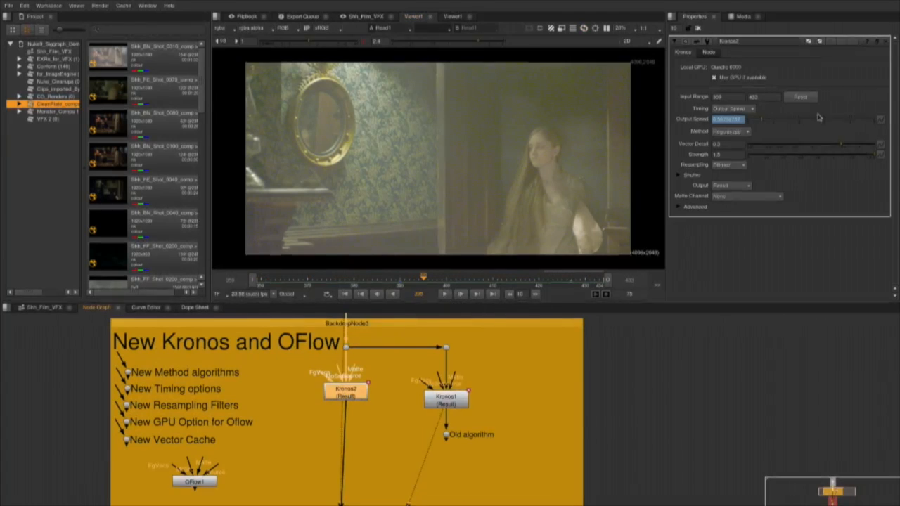
{"action": "left_click", "coordinate": [731, 132]}
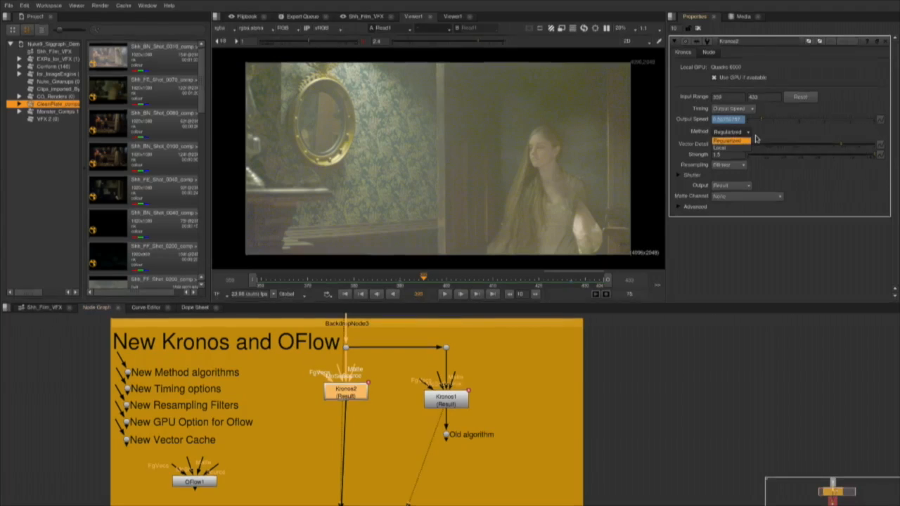
{"action": "left_click", "coordinate": [768, 137]}
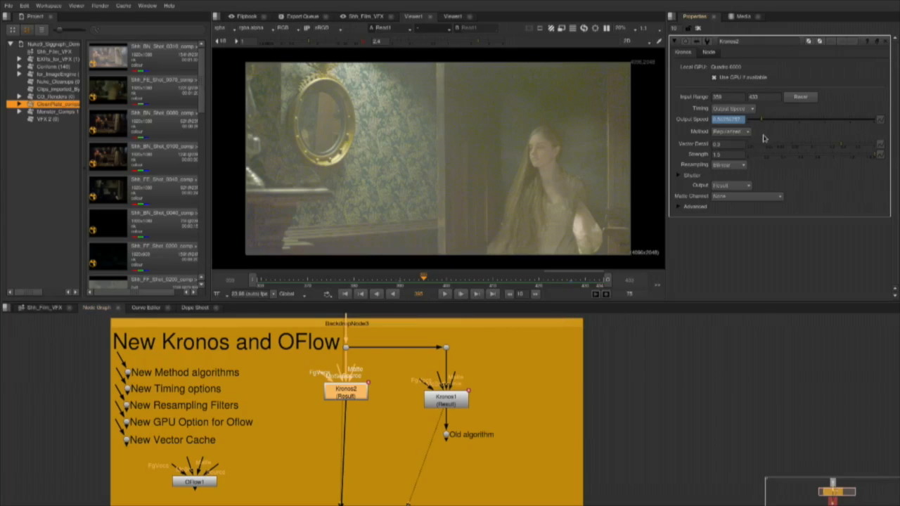
Open the Kronos1 node's properties and load Kronos1 and Kronos2 into the viewer for comparison.
{"action": "scroll", "coordinate": [405, 405], "scroll_direction": "up", "scroll_amount": 1}
{"action": "double_click", "coordinate": [464, 404]}
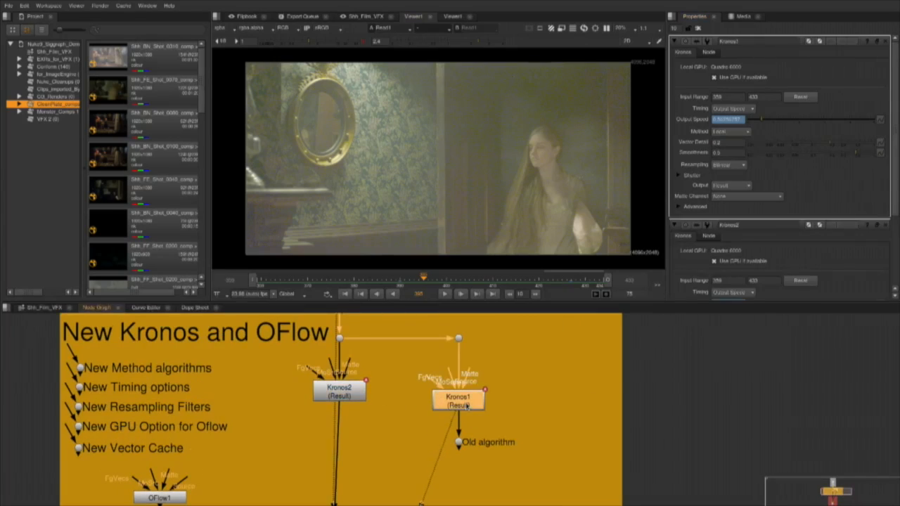
{"action": "key", "text": "1"}
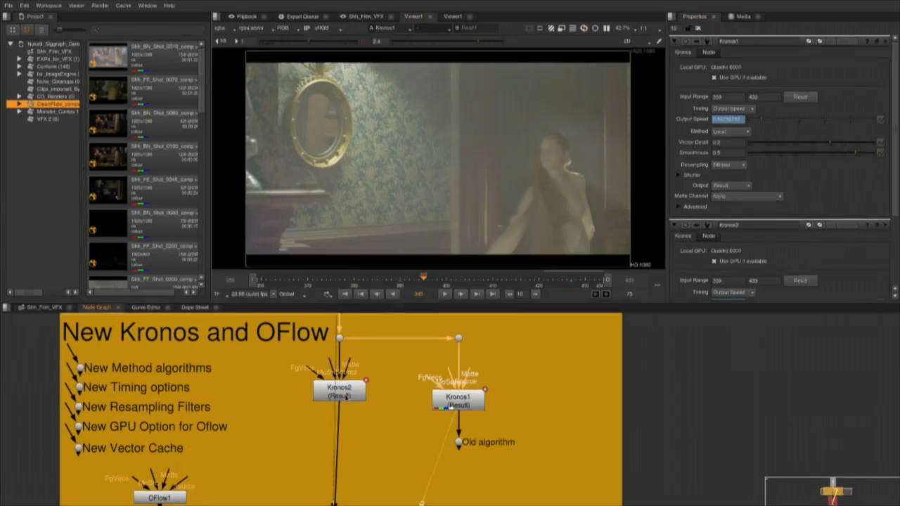
{"action": "left_click", "coordinate": [345, 395]}
{"action": "key", "text": "1"}
{"action": "key", "text": "1"}
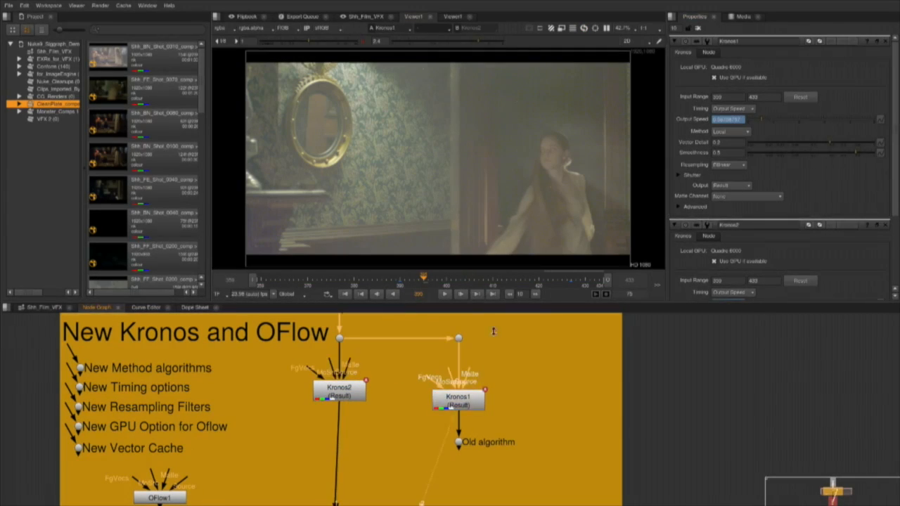
Examine the Kronos1 and Kronos2 results around the woman's hair in a maximised viewer at frames 402 and 414.
{"action": "key", "text": "space"}
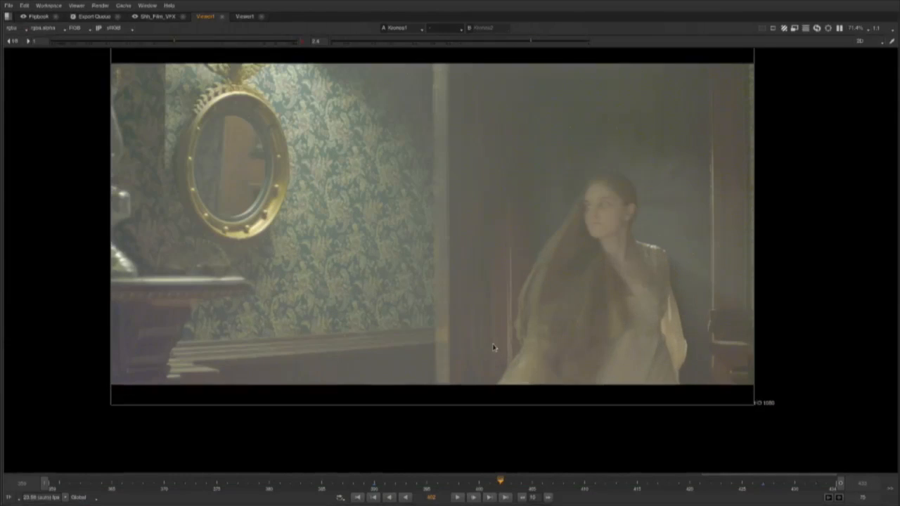
{"action": "scroll", "coordinate": [522, 344], "scroll_direction": "up", "scroll_amount": 3}
{"action": "scroll", "coordinate": [551, 331], "scroll_direction": "up", "scroll_amount": 3}
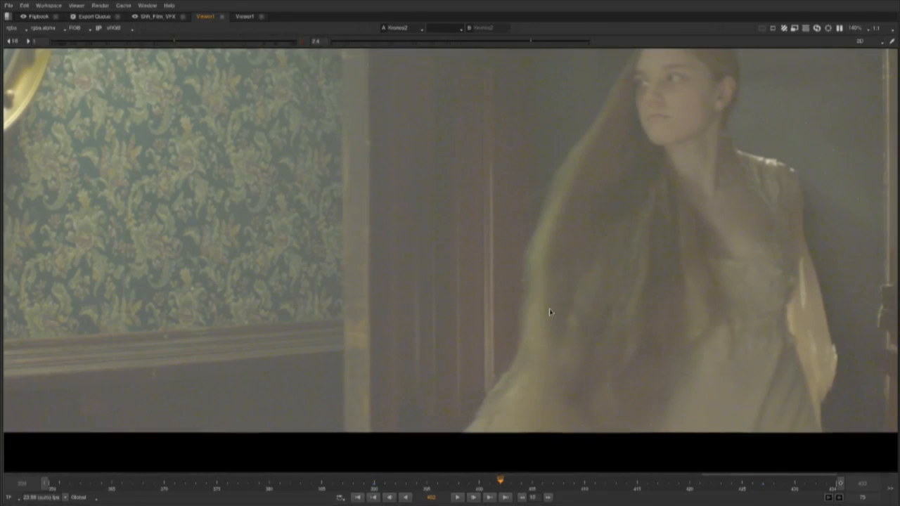
{"action": "left_click_drag", "start_coordinate": [561, 486], "coordinate": [626, 481]}
{"action": "scroll", "coordinate": [644, 172], "scroll_direction": "down", "scroll_amount": 3}
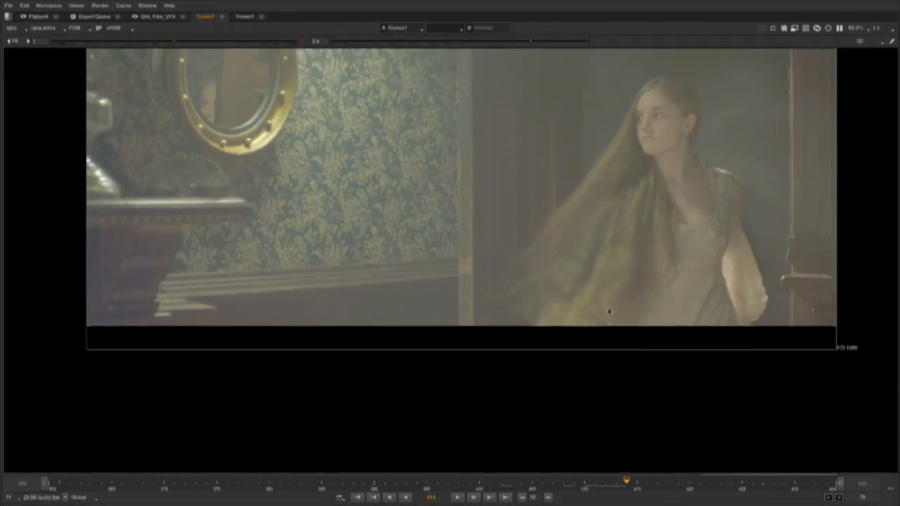
{"action": "left_click_drag", "start_coordinate": [609, 311], "coordinate": [568, 418]}
Compare the Kronos1 and Kronos2 results up close from frame 390 back to frame 382, and restore the pane layout.
{"action": "left_click_drag", "start_coordinate": [620, 485], "coordinate": [375, 489]}
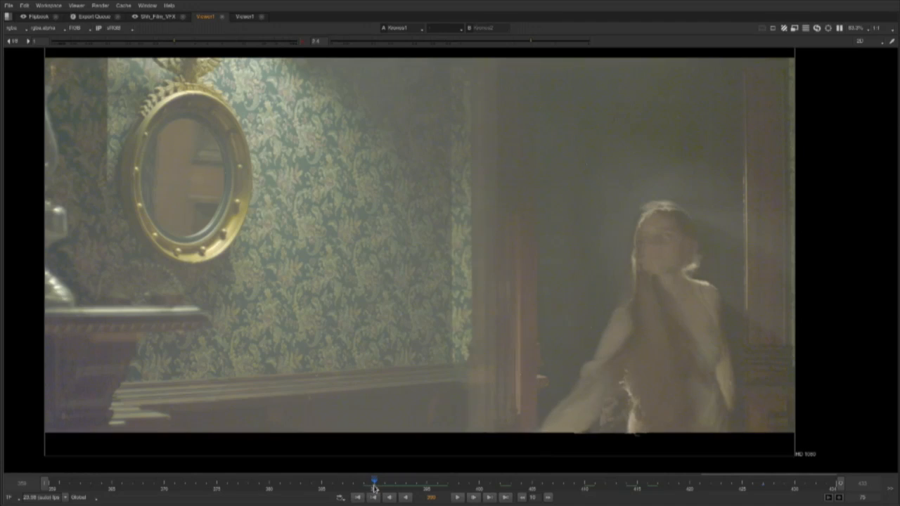
{"action": "scroll", "coordinate": [700, 378], "scroll_direction": "up", "scroll_amount": 3}
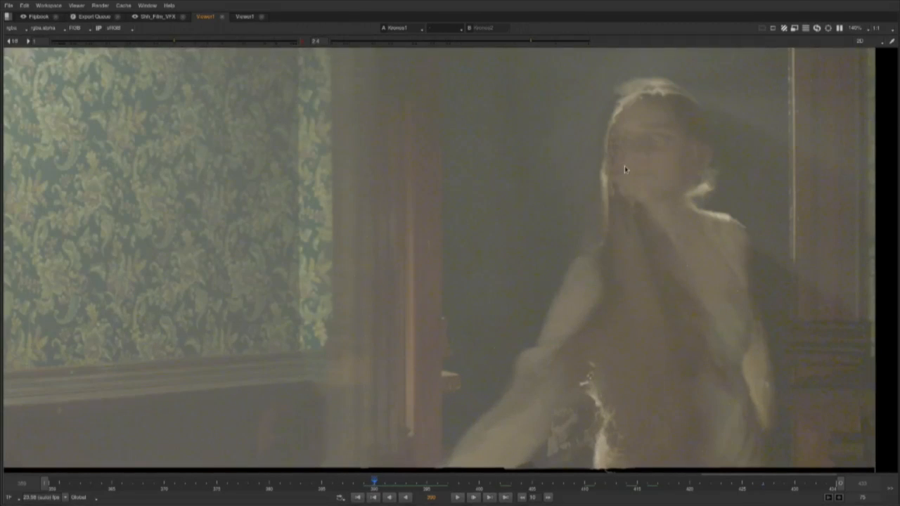
{"action": "key", "text": "2"}
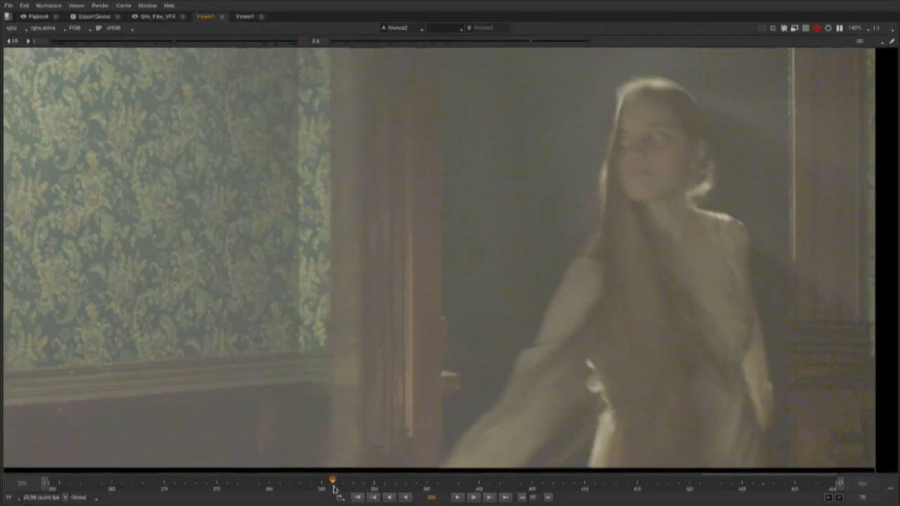
{"action": "left_click_drag", "start_coordinate": [335, 487], "coordinate": [320, 490]}
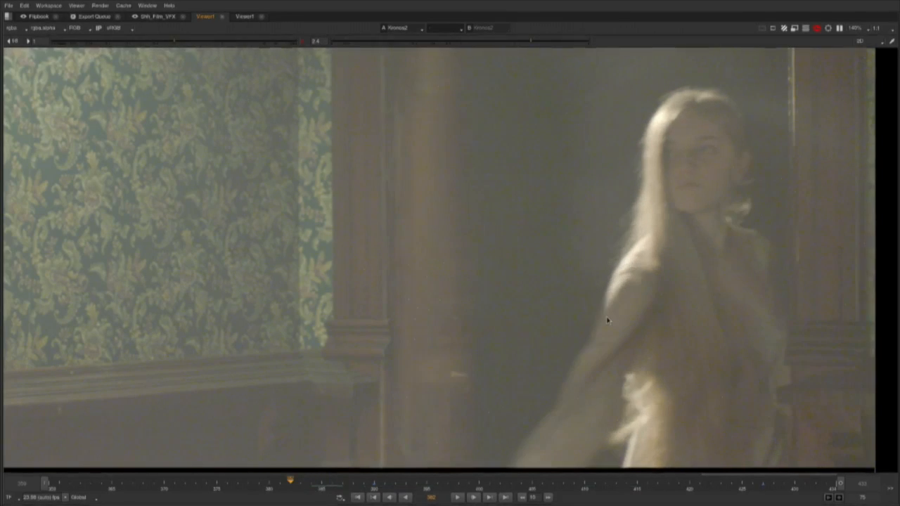
{"action": "key", "text": "space"}
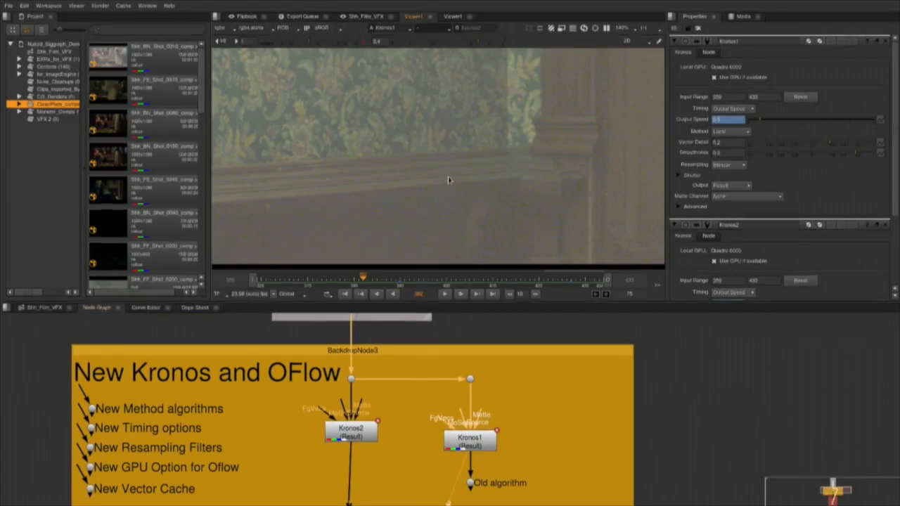
Reopen the Kronos2 properties and insert the Kronos examples ToolSet in empty graph space beside the render backdrop.
{"action": "key", "text": "space"}
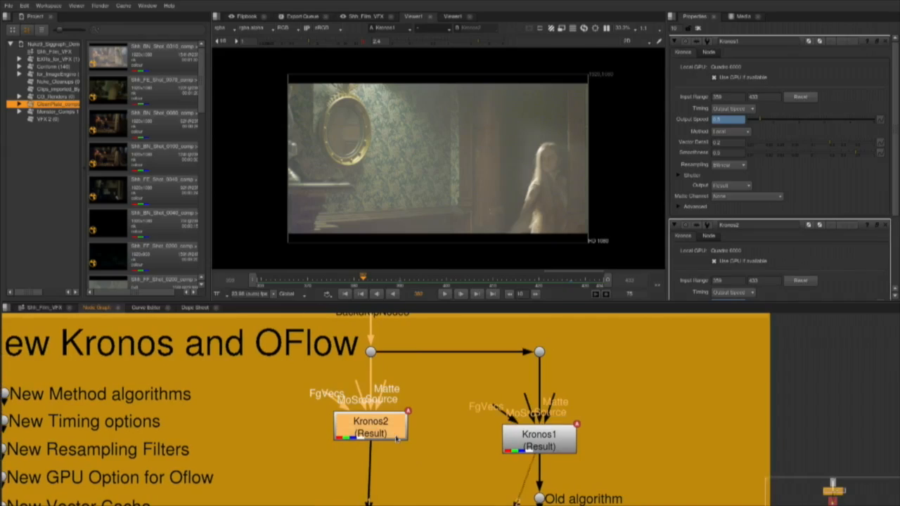
{"action": "double_click", "coordinate": [396, 439]}
{"action": "scroll", "coordinate": [503, 443], "scroll_direction": "down", "scroll_amount": 4}
{"action": "left_click_drag", "start_coordinate": [585, 438], "coordinate": [309, 360]}
{"action": "right_click", "coordinate": [467, 408]}
{"action": "mouse_move", "coordinate": [485, 401]}
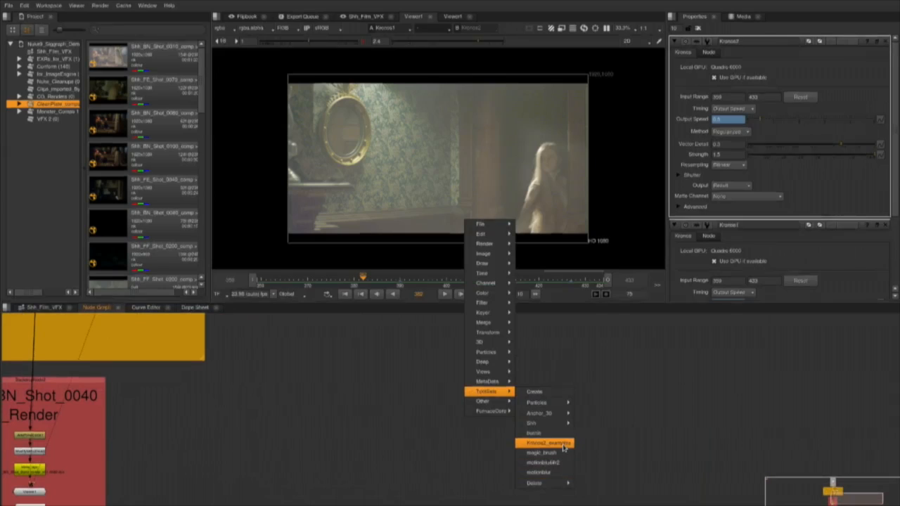
{"action": "left_click", "coordinate": [549, 443]}
View the SideBySide12 Tron comparison of the local and regularized methods in a maximised viewer.
{"action": "left_click", "coordinate": [327, 447]}
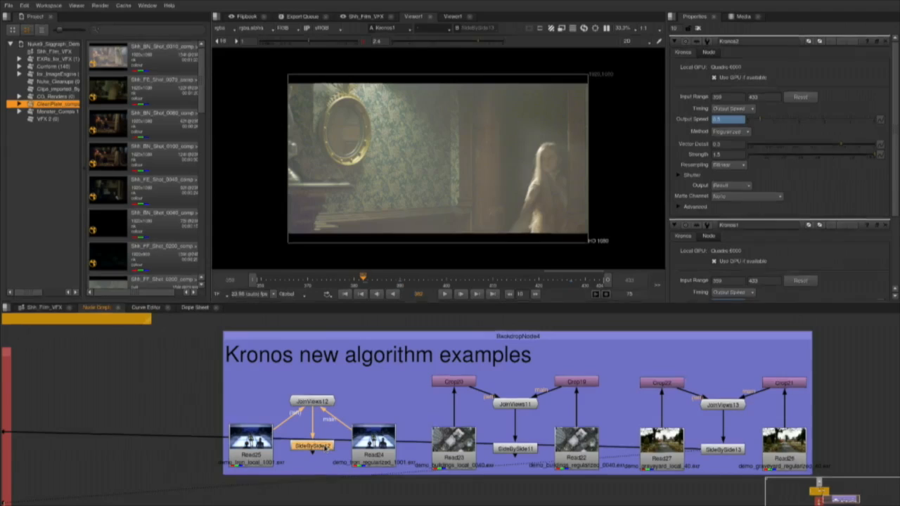
{"action": "key", "text": "1"}
{"action": "key", "text": "space"}
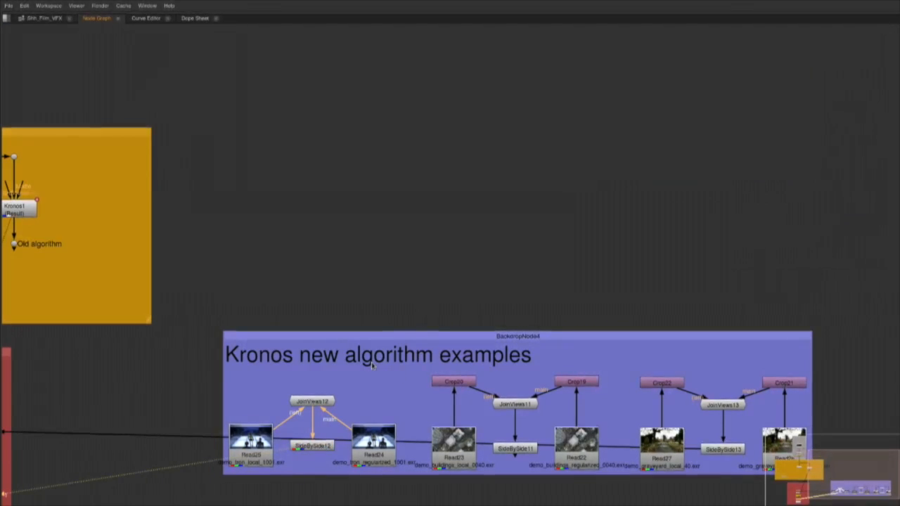
{"action": "key", "text": "space"}
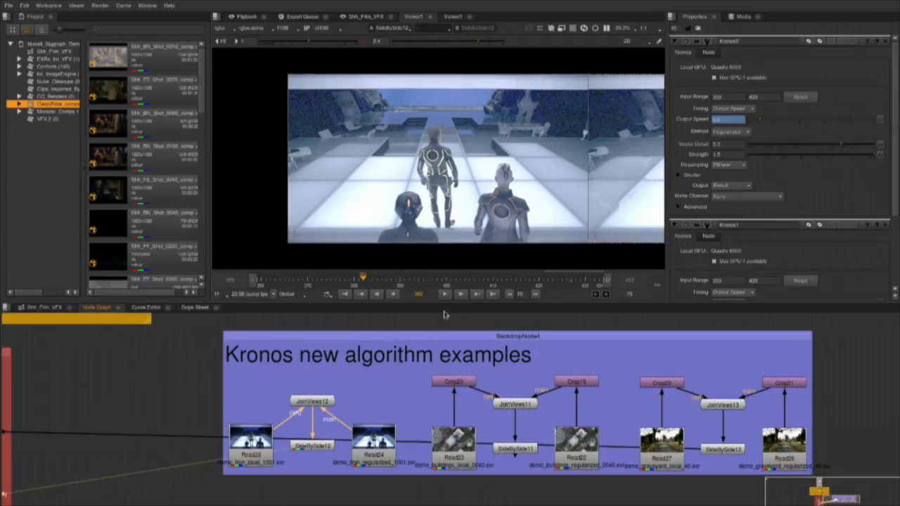
{"action": "key", "text": "space"}
Reset the viewer gamma to 1 and frame both halves of the Tron comparison.
{"action": "left_click", "coordinate": [301, 43]}
{"action": "left_click_drag", "start_coordinate": [637, 303], "coordinate": [494, 298]}
{"action": "scroll", "coordinate": [543, 322], "scroll_direction": "down", "scroll_amount": 1}
{"action": "left_click_drag", "start_coordinate": [587, 325], "coordinate": [510, 322]}
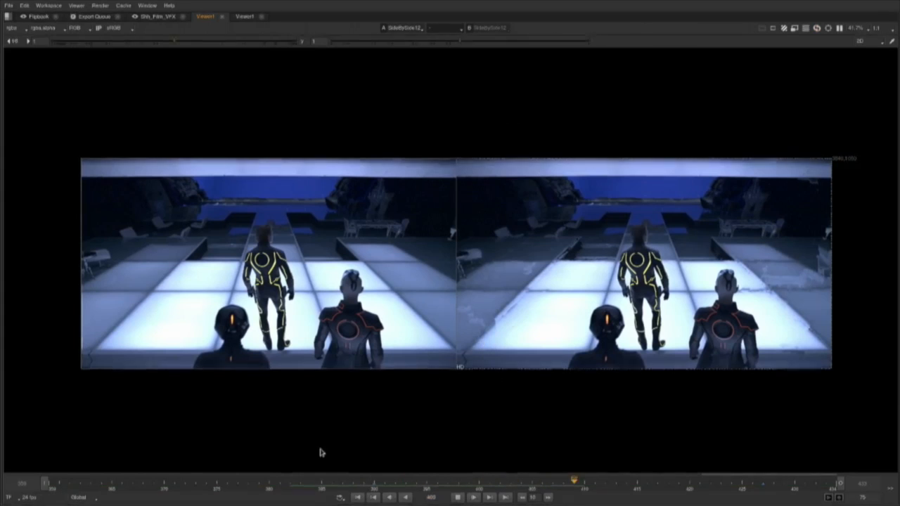
Set the viewer's frame range to Input for the Tron comparison playback and restore the pane layout.
{"action": "left_click", "coordinate": [79, 498]}
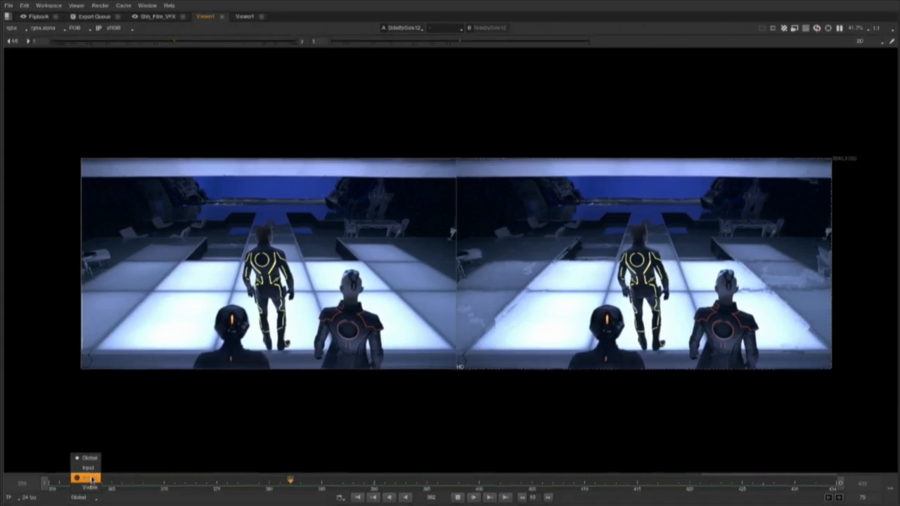
{"action": "left_click", "coordinate": [93, 468]}
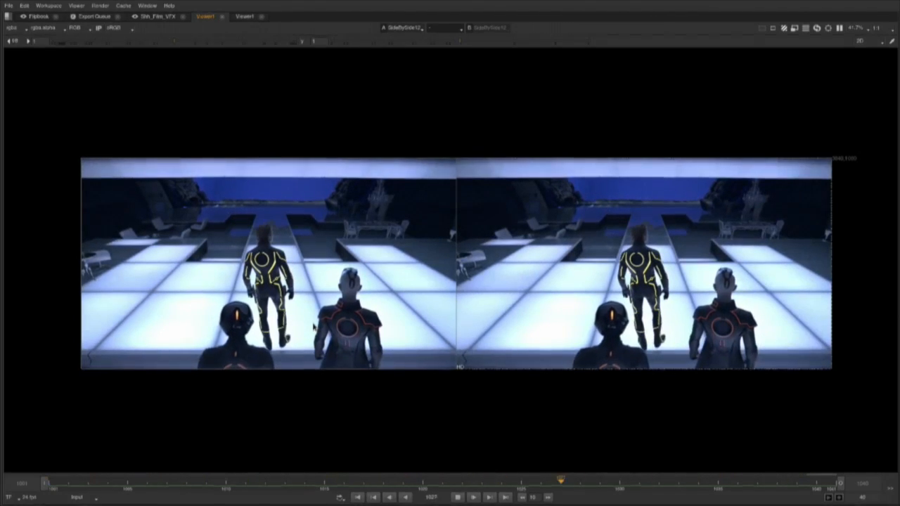
{"action": "key", "text": "space"}
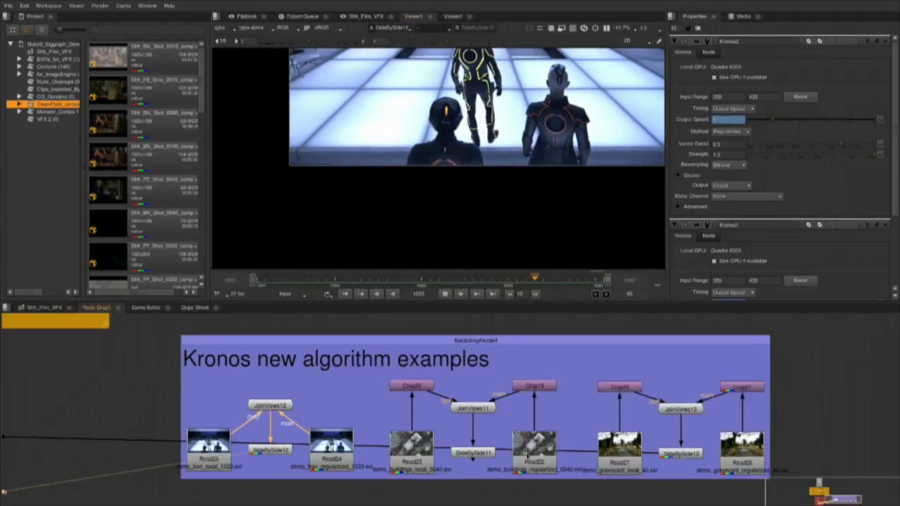
View the SideBySide13 graveyard comparison of the local and regularized methods enlarged in a maximised viewer and restore the pane layout.
{"action": "left_click_drag", "start_coordinate": [526, 457], "coordinate": [347, 451]}
{"action": "left_click", "coordinate": [503, 449]}
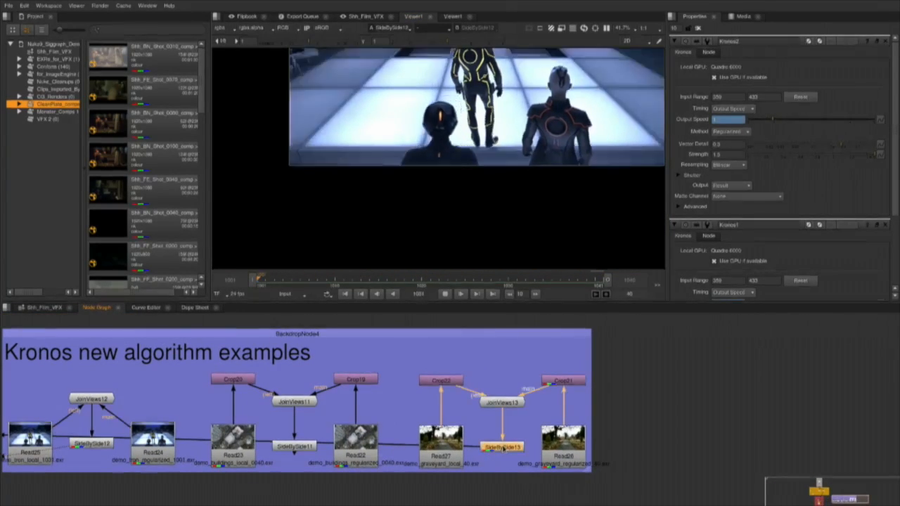
{"action": "key", "text": "1"}
{"action": "key", "text": "space"}
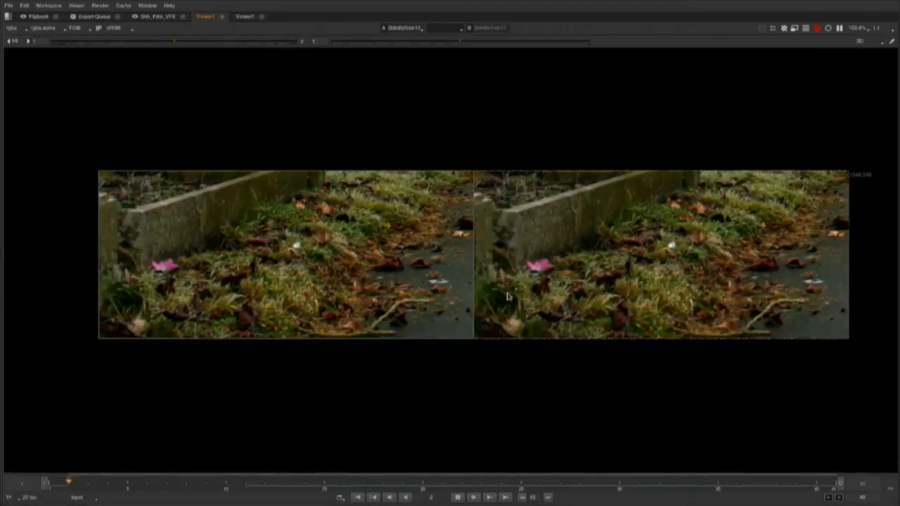
{"action": "scroll", "coordinate": [508, 296], "scroll_direction": "up", "scroll_amount": 1}
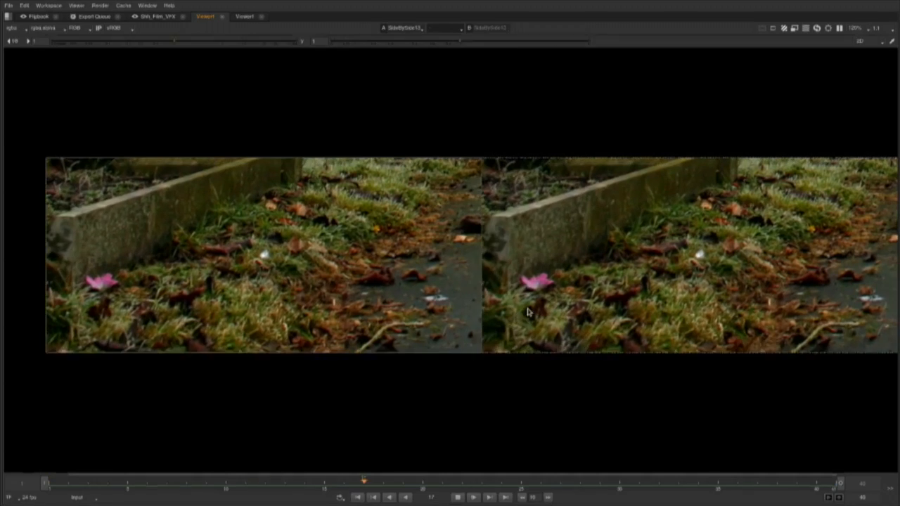
{"action": "key", "text": "space"}
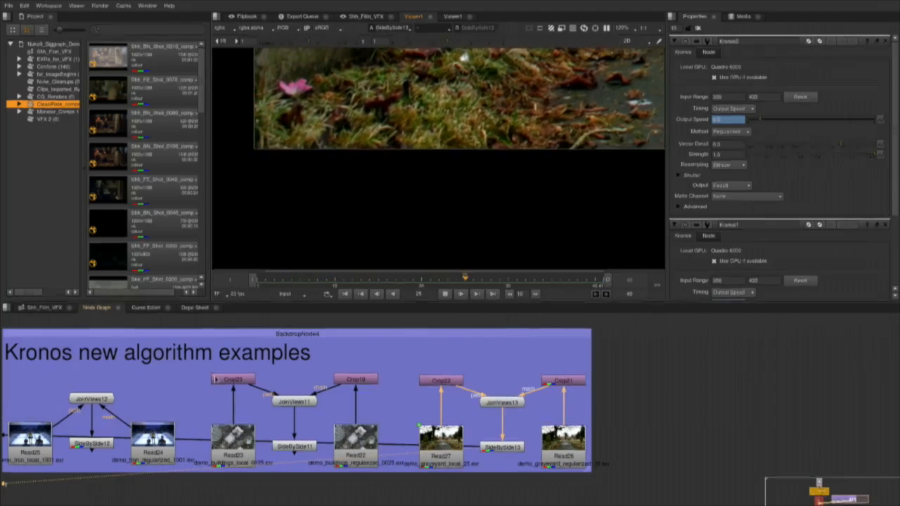
Stop the graveyard comparison playback and return to the shot render backdrop beside the Kronos examples in the node graph.
{"action": "left_click_drag", "start_coordinate": [354, 391], "coordinate": [460, 373]}
{"action": "left_click", "coordinate": [445, 294]}
{"action": "scroll", "coordinate": [205, 386], "scroll_direction": "down", "scroll_amount": 3}
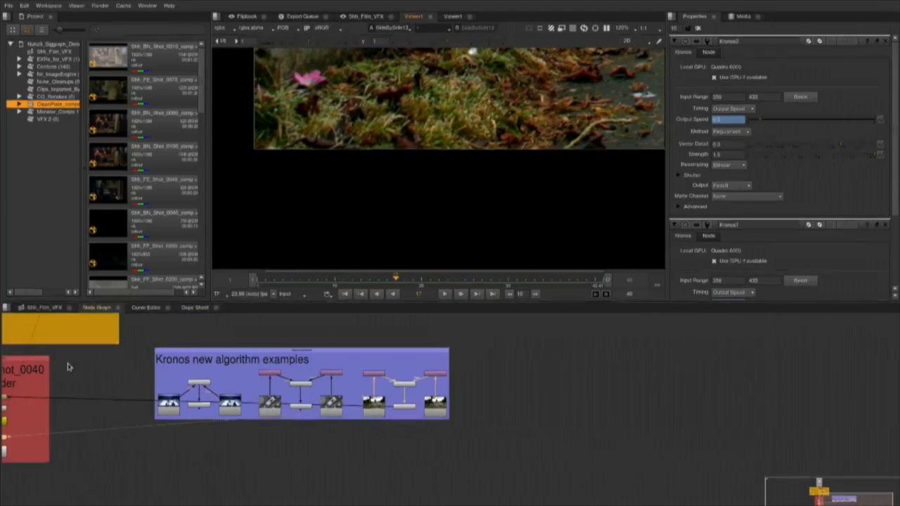
{"action": "left_click_drag", "start_coordinate": [68, 365], "coordinate": [334, 380]}
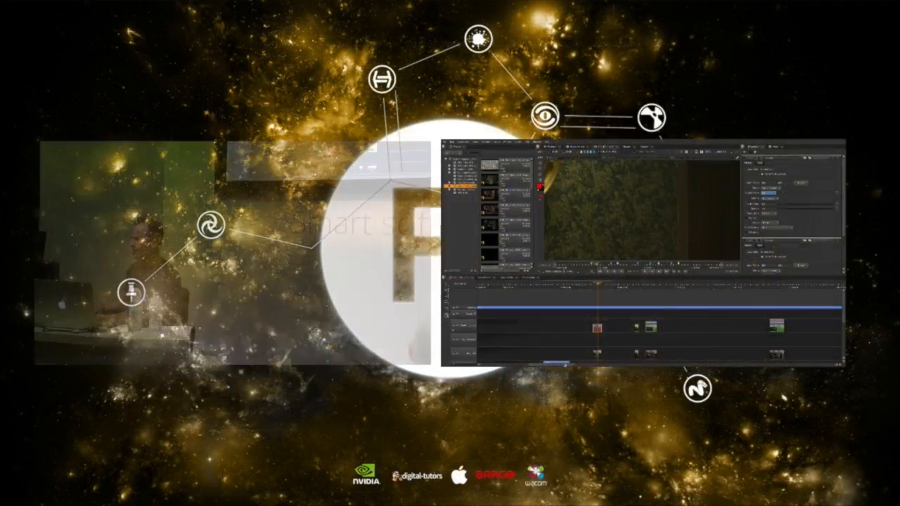
Move the timeline playhead back into the long green clip near the start of the sequence.
{"action": "scroll", "coordinate": [633, 325], "scroll_direction": "down", "scroll_amount": 5}
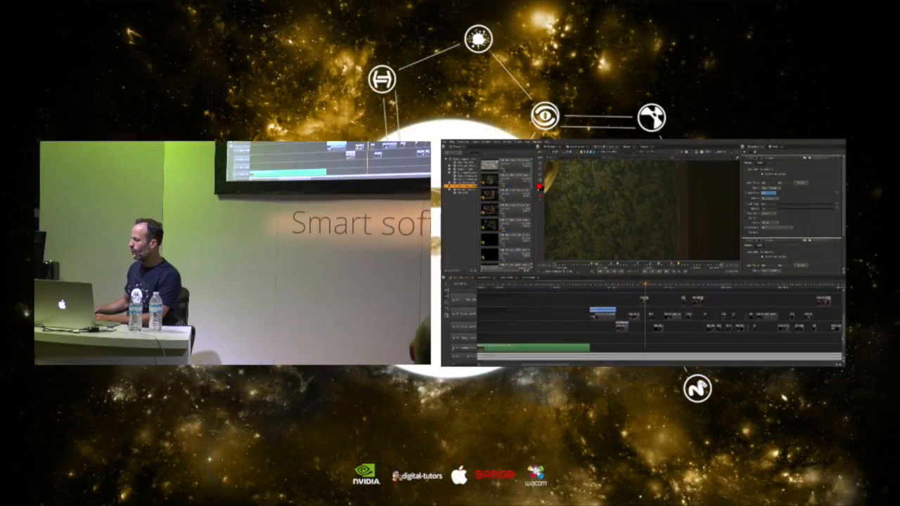
{"action": "left_click", "coordinate": [505, 288]}
{"action": "scroll", "coordinate": [587, 346], "scroll_direction": "left", "scroll_amount": 5}
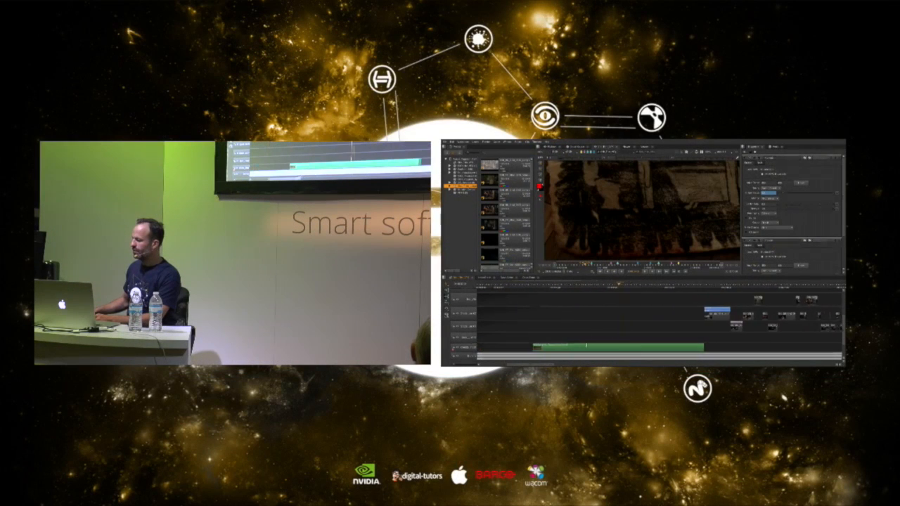